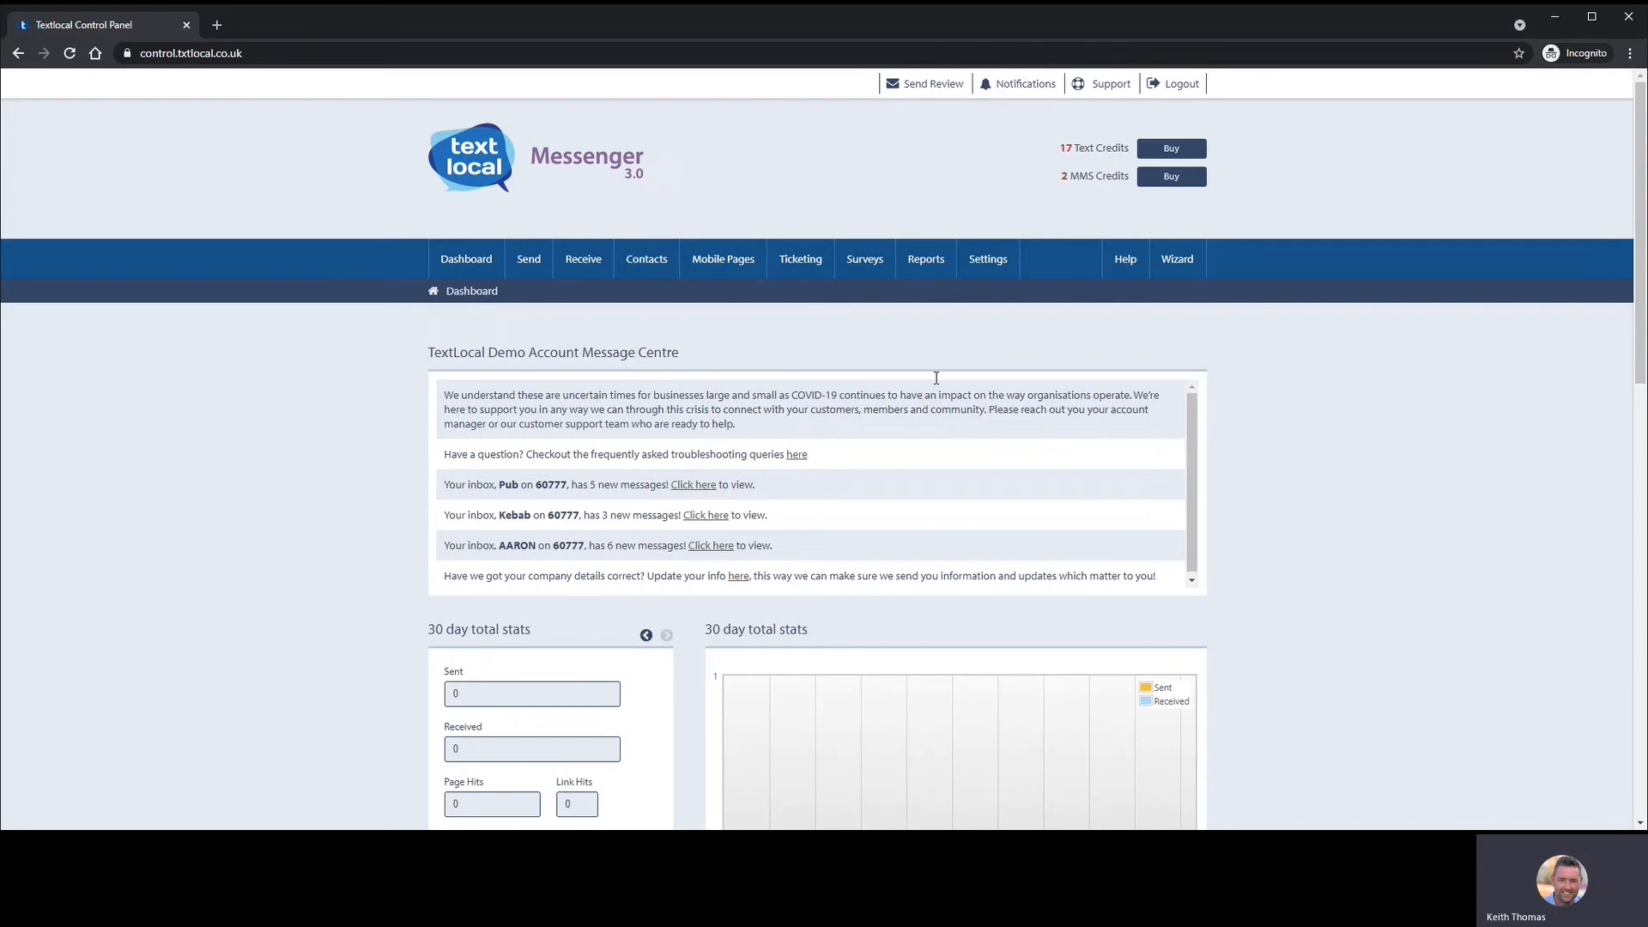
- Try creating a contact group named 'Test' under Contacts; it already exists
mouse_move(521, 263)
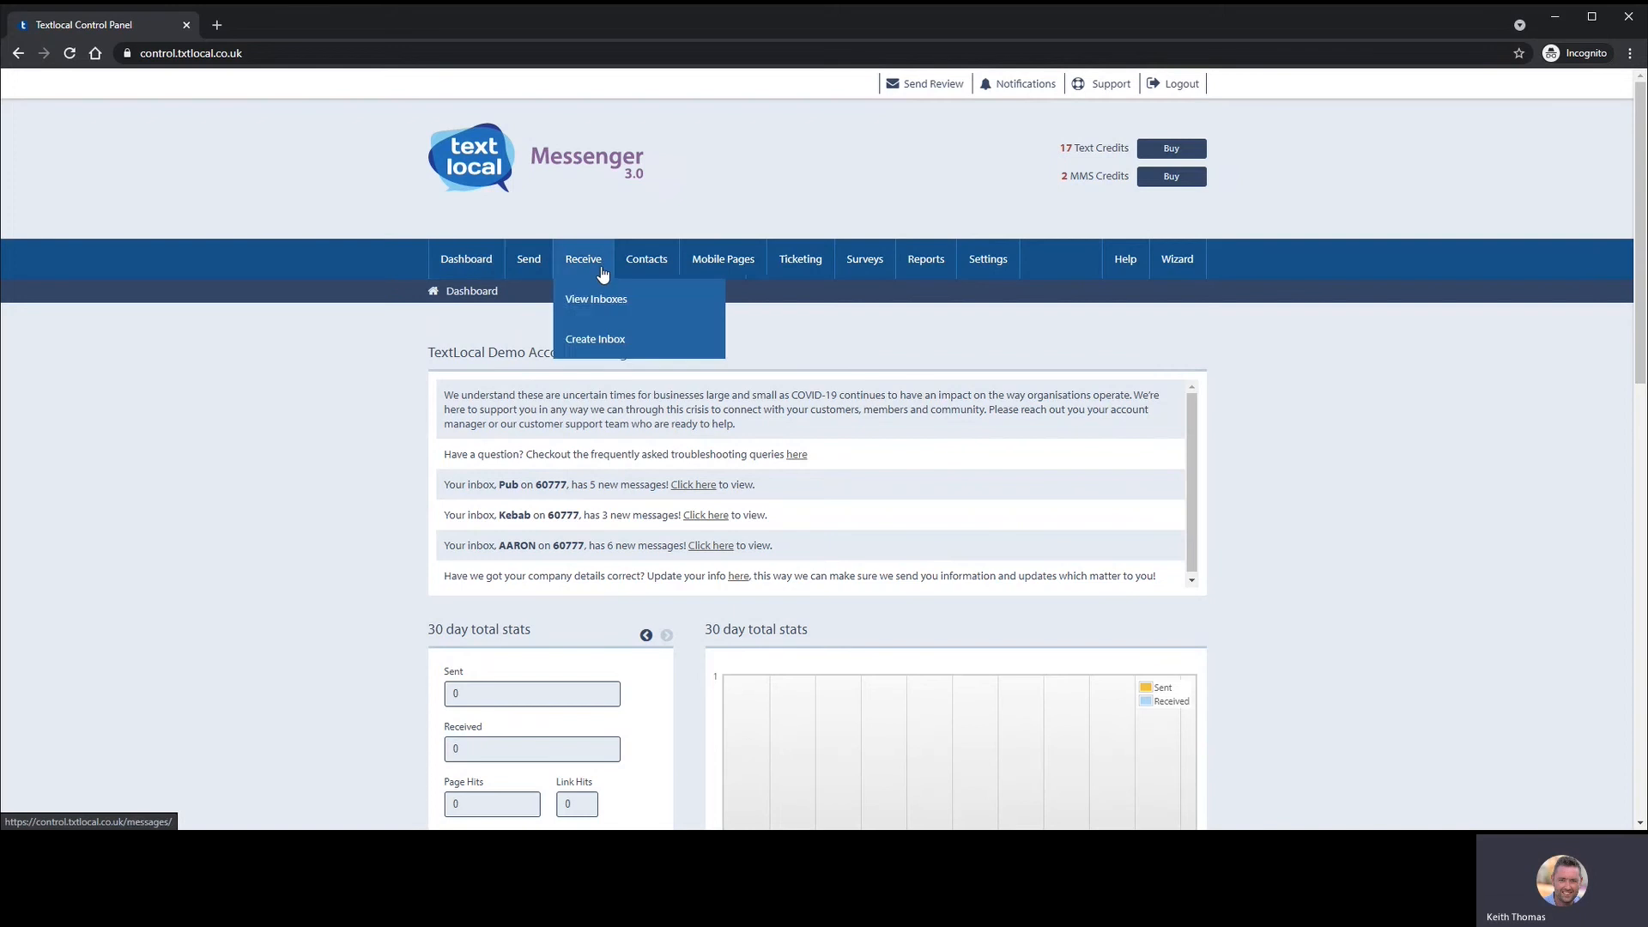
mouse_move(1011, 272)
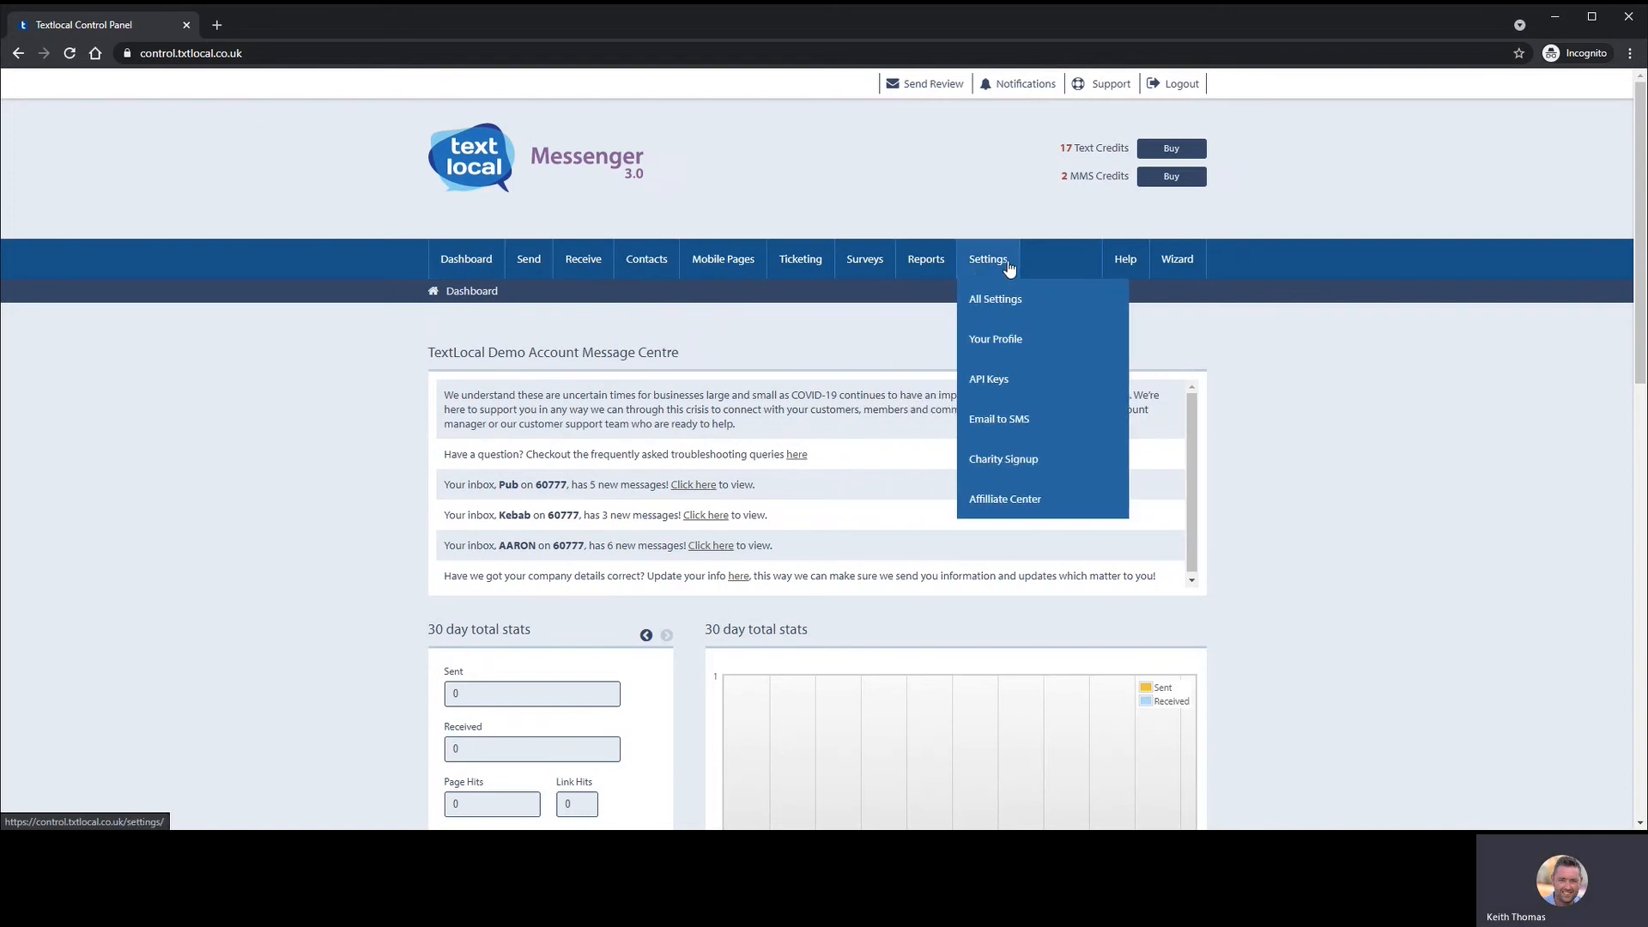
mouse_move(643, 264)
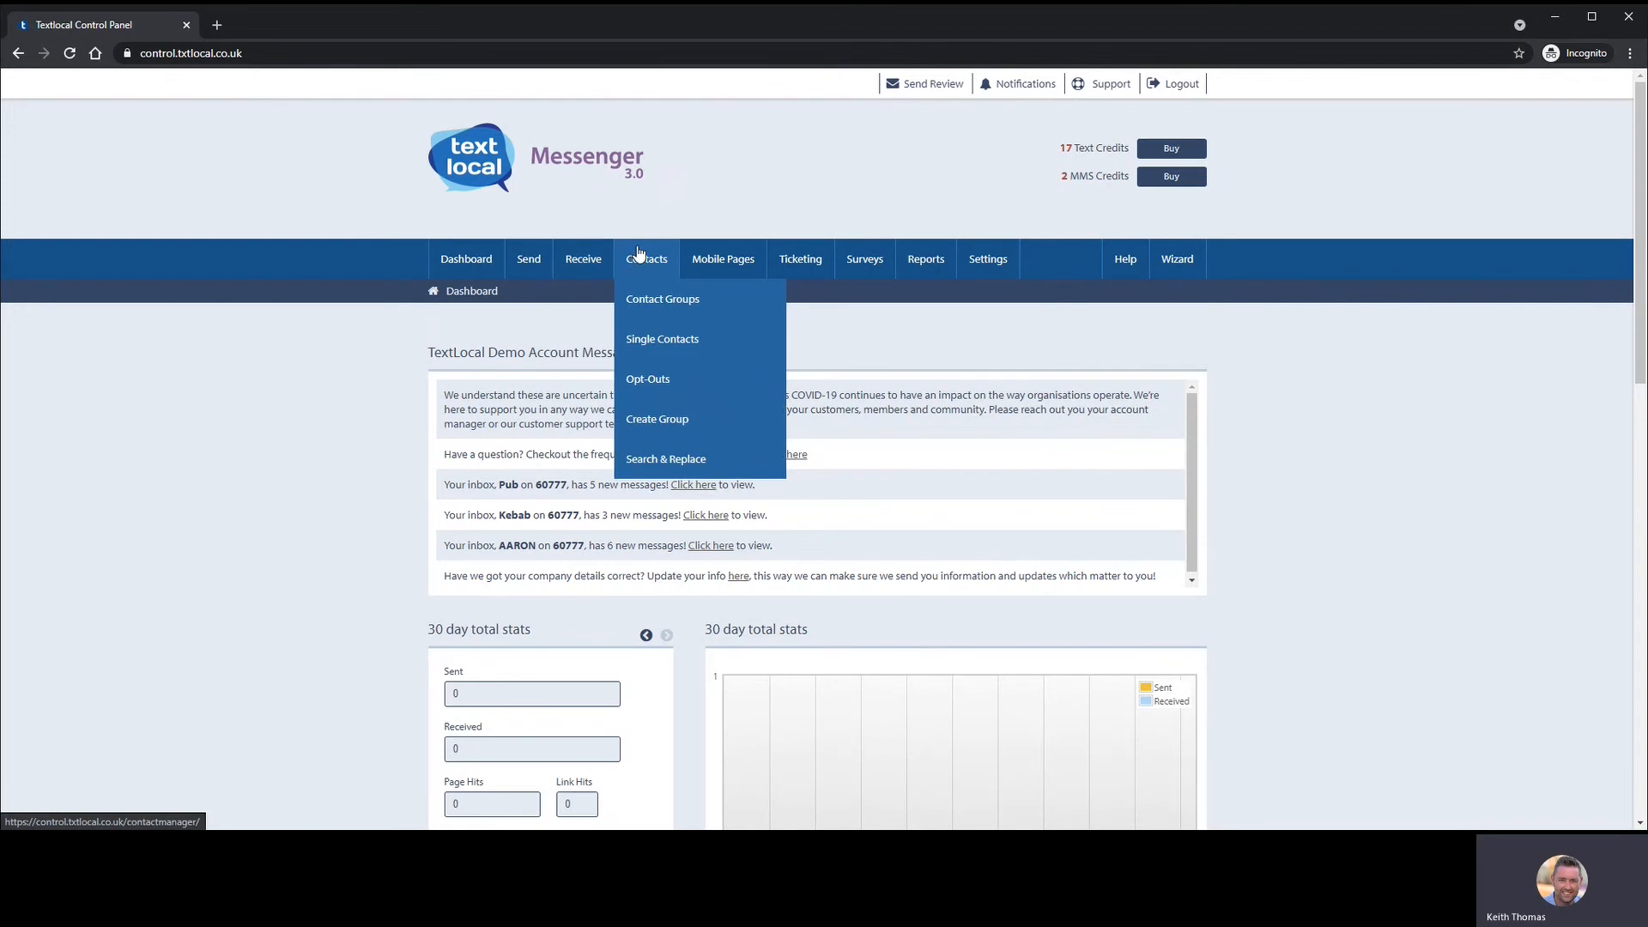
mouse_move(785, 261)
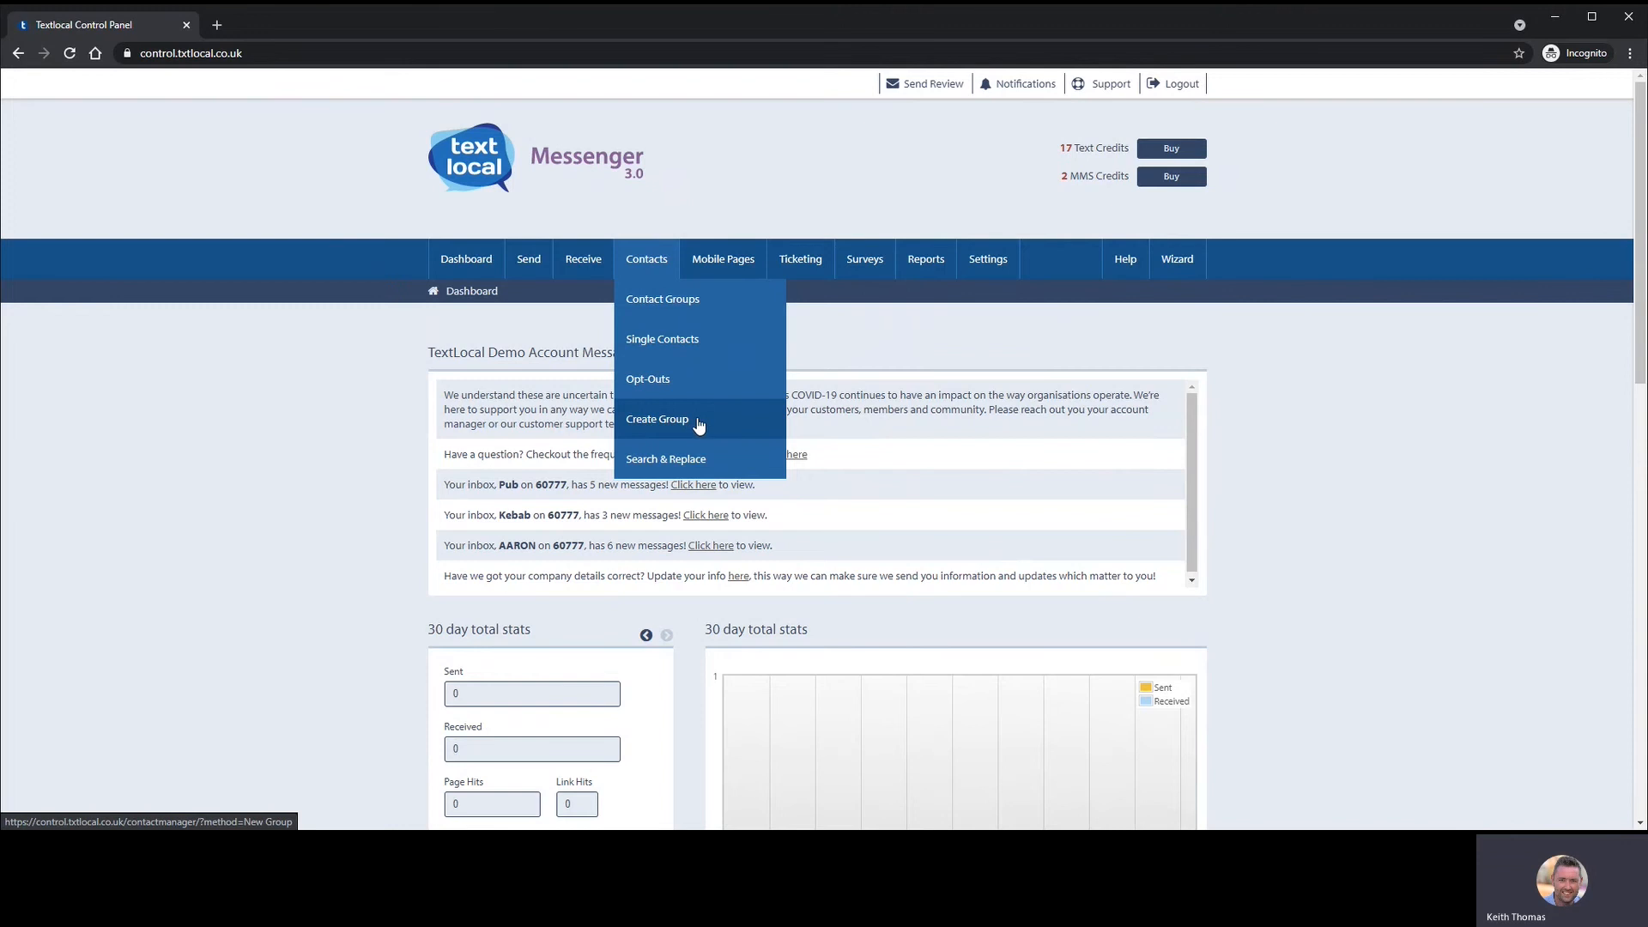
left_click(697, 420)
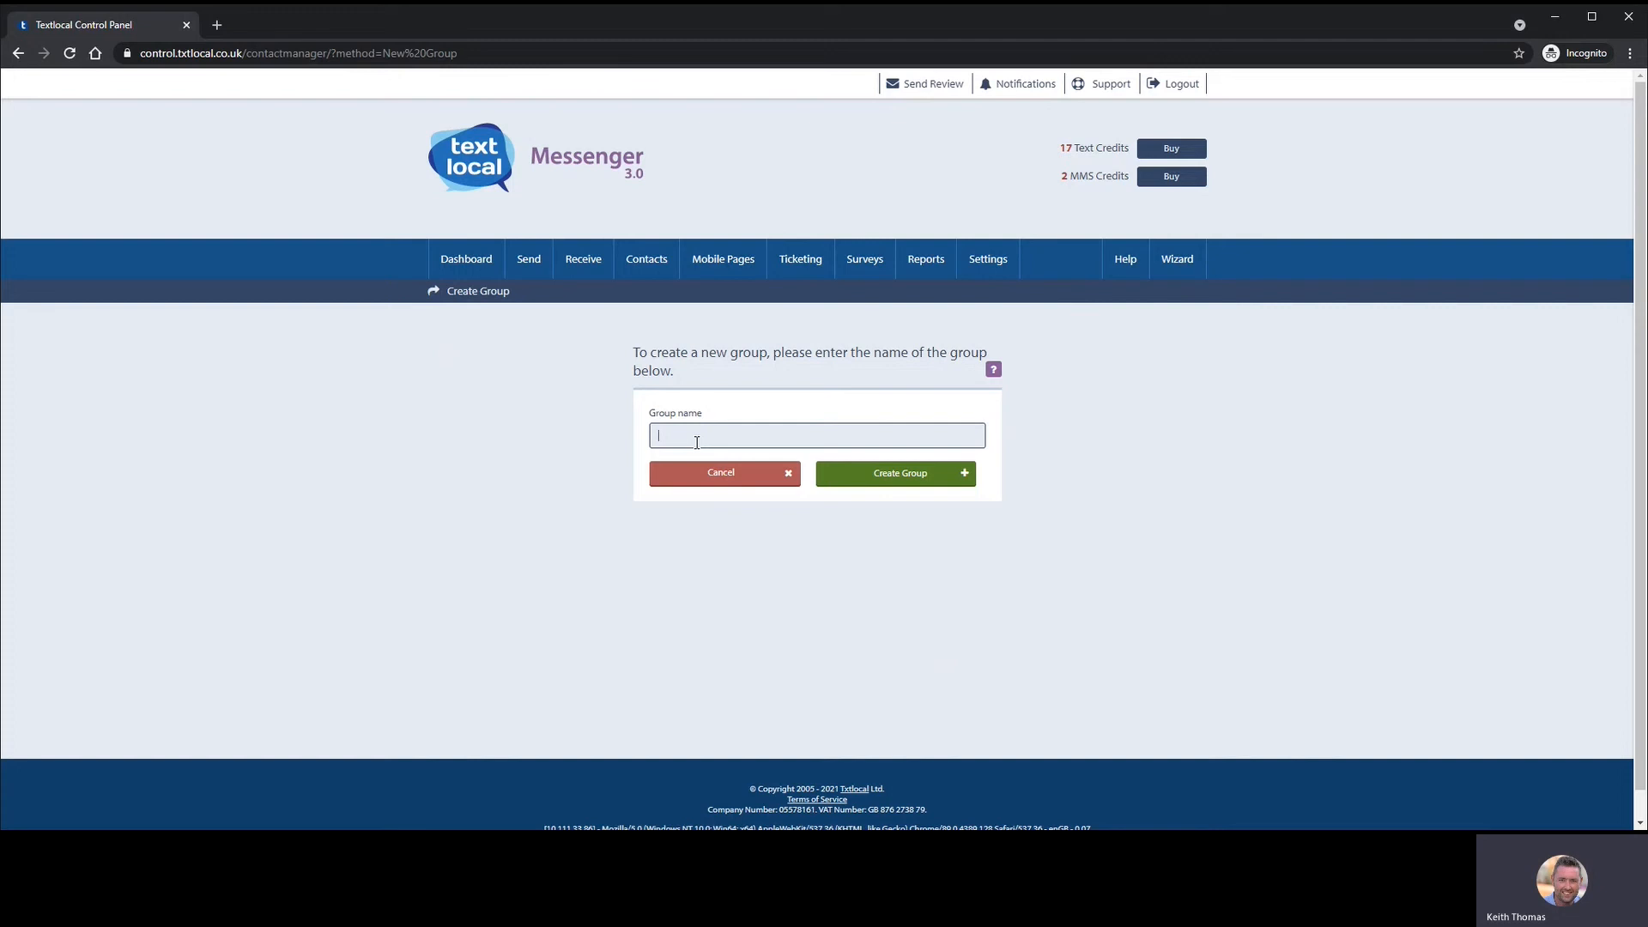
type("Test")
left_click(882, 485)
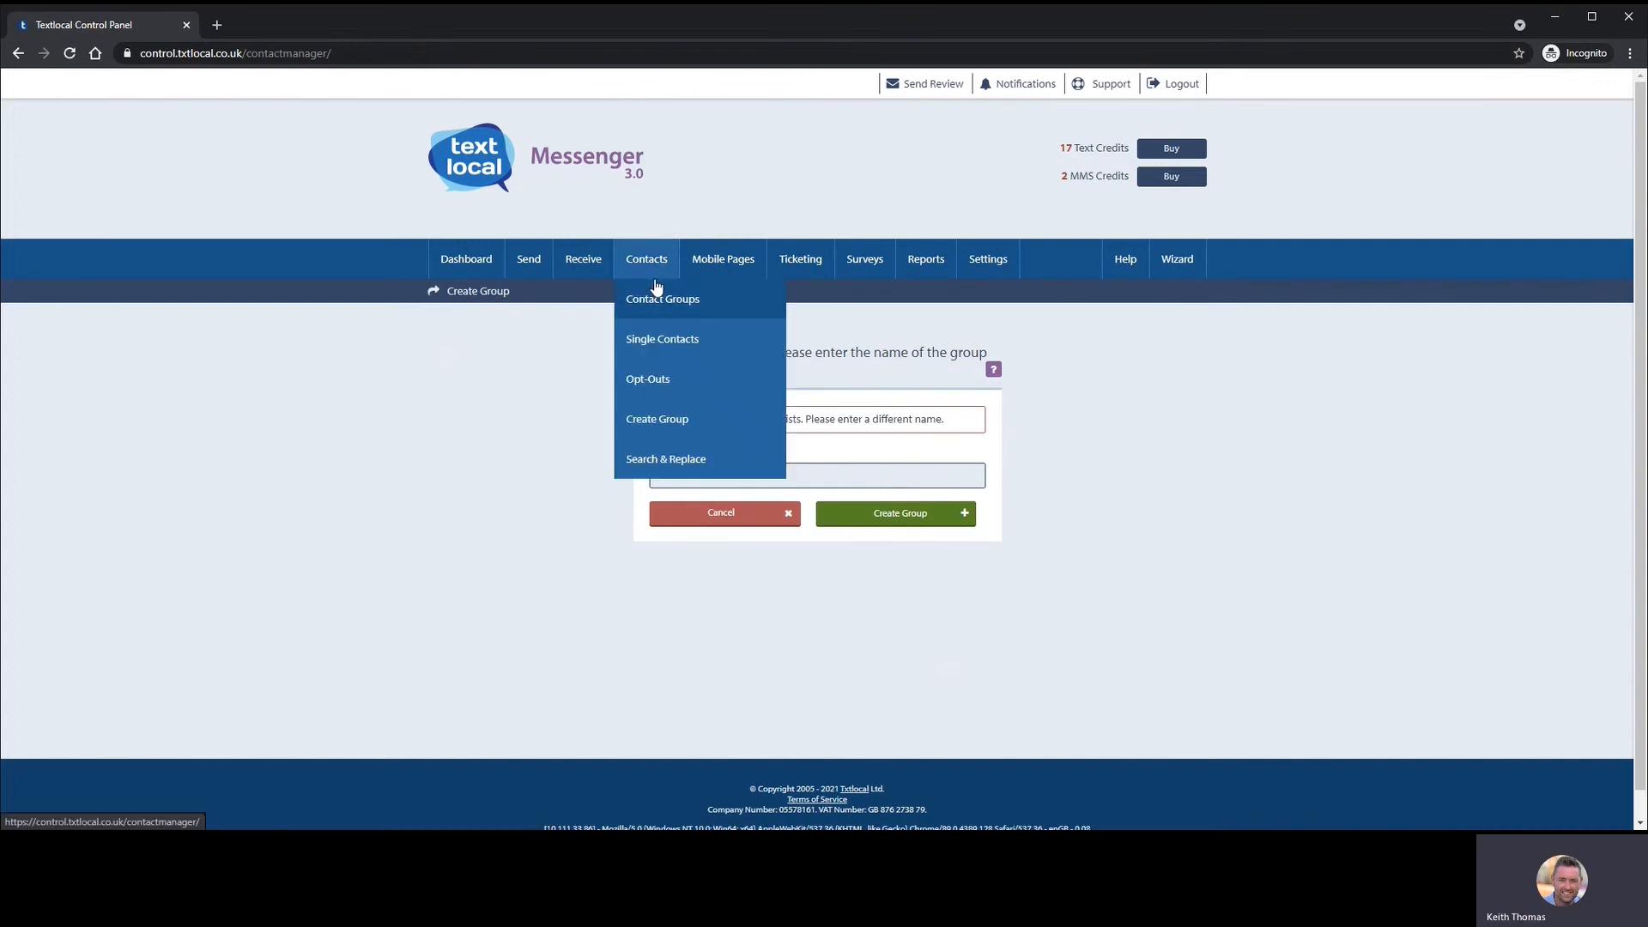
- Open the Test group from Contact Groups, which shows 0 contacts
left_click(662, 301)
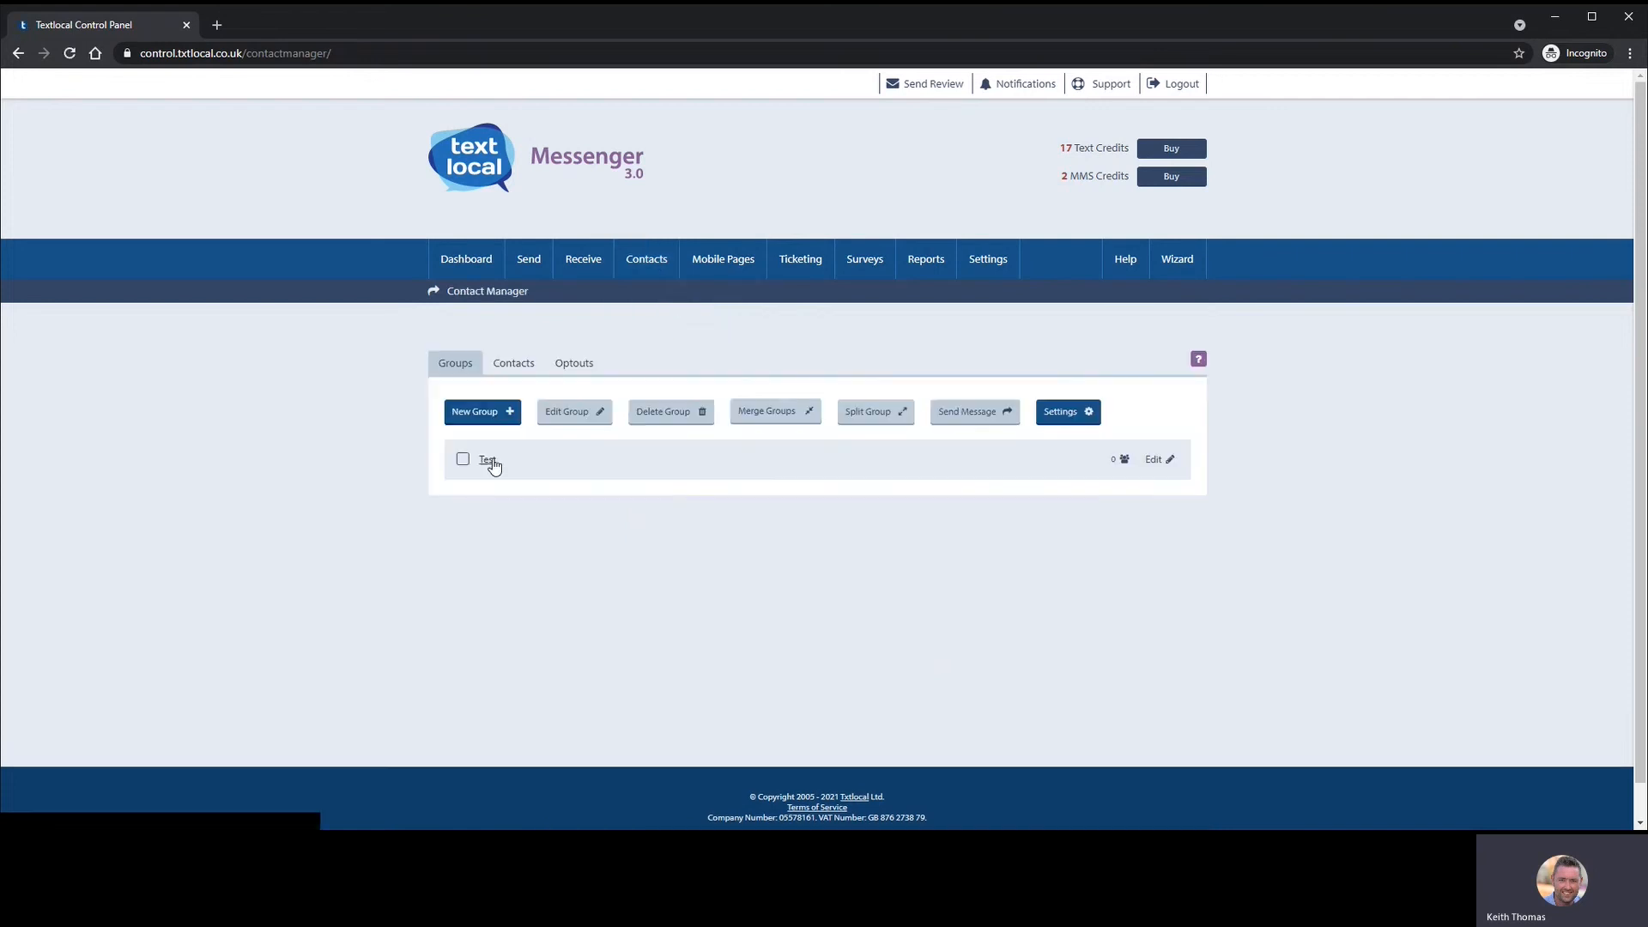
left_click(489, 461)
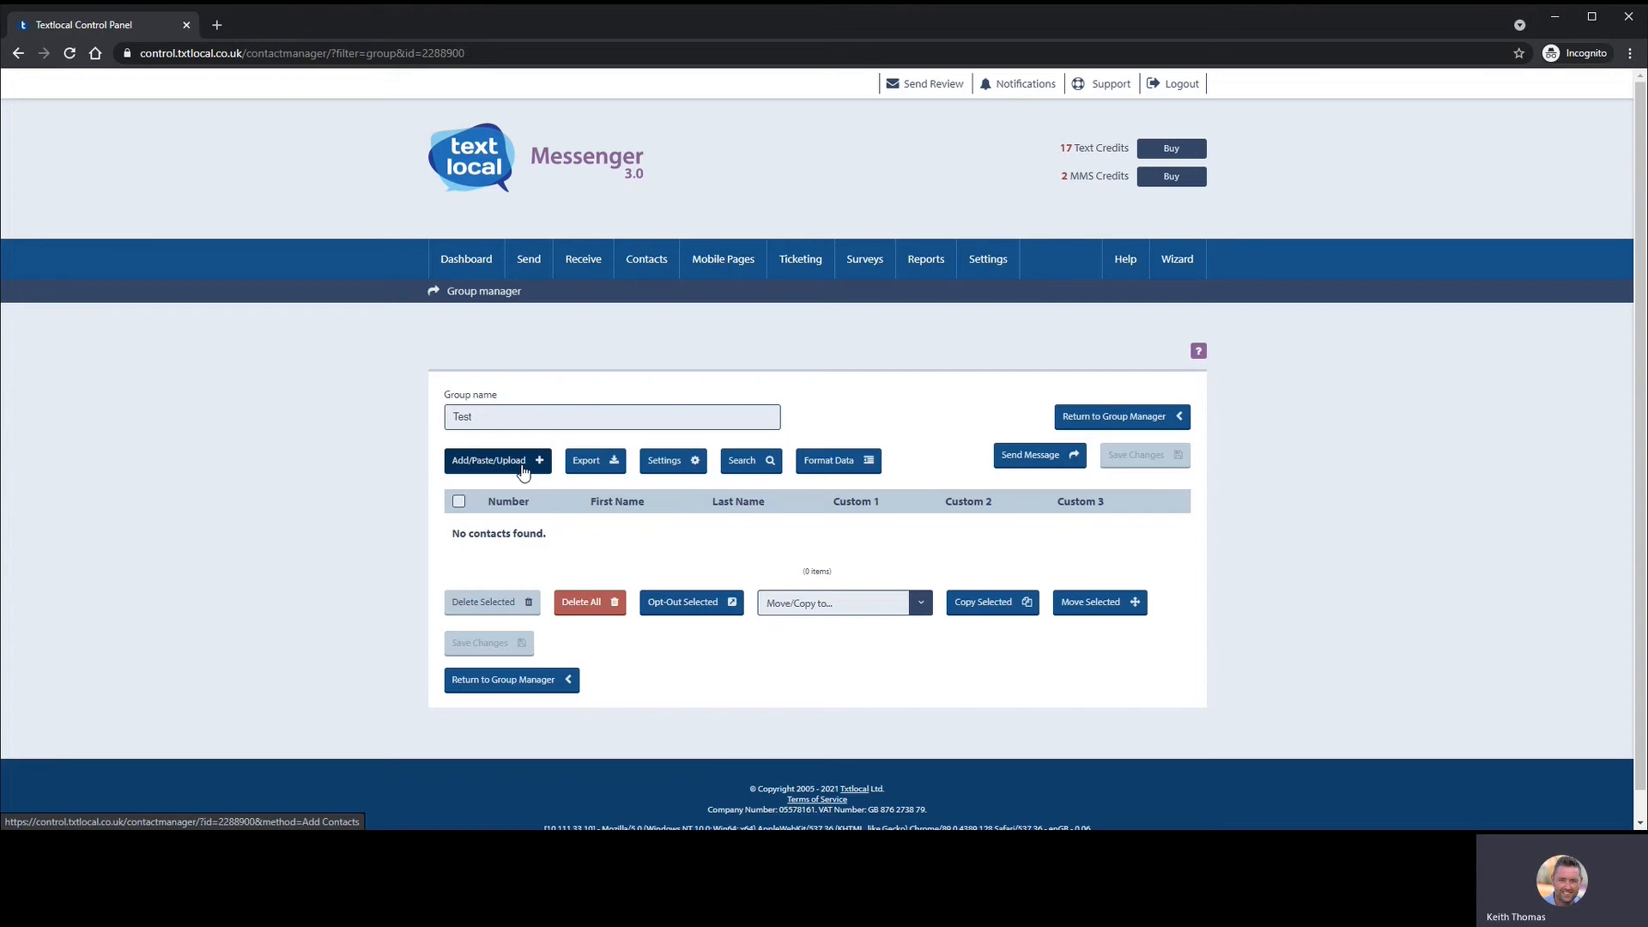
- Look over the Paste List and Upload tabs for the Test group, then return to Add Single's Number field
left_click(519, 469)
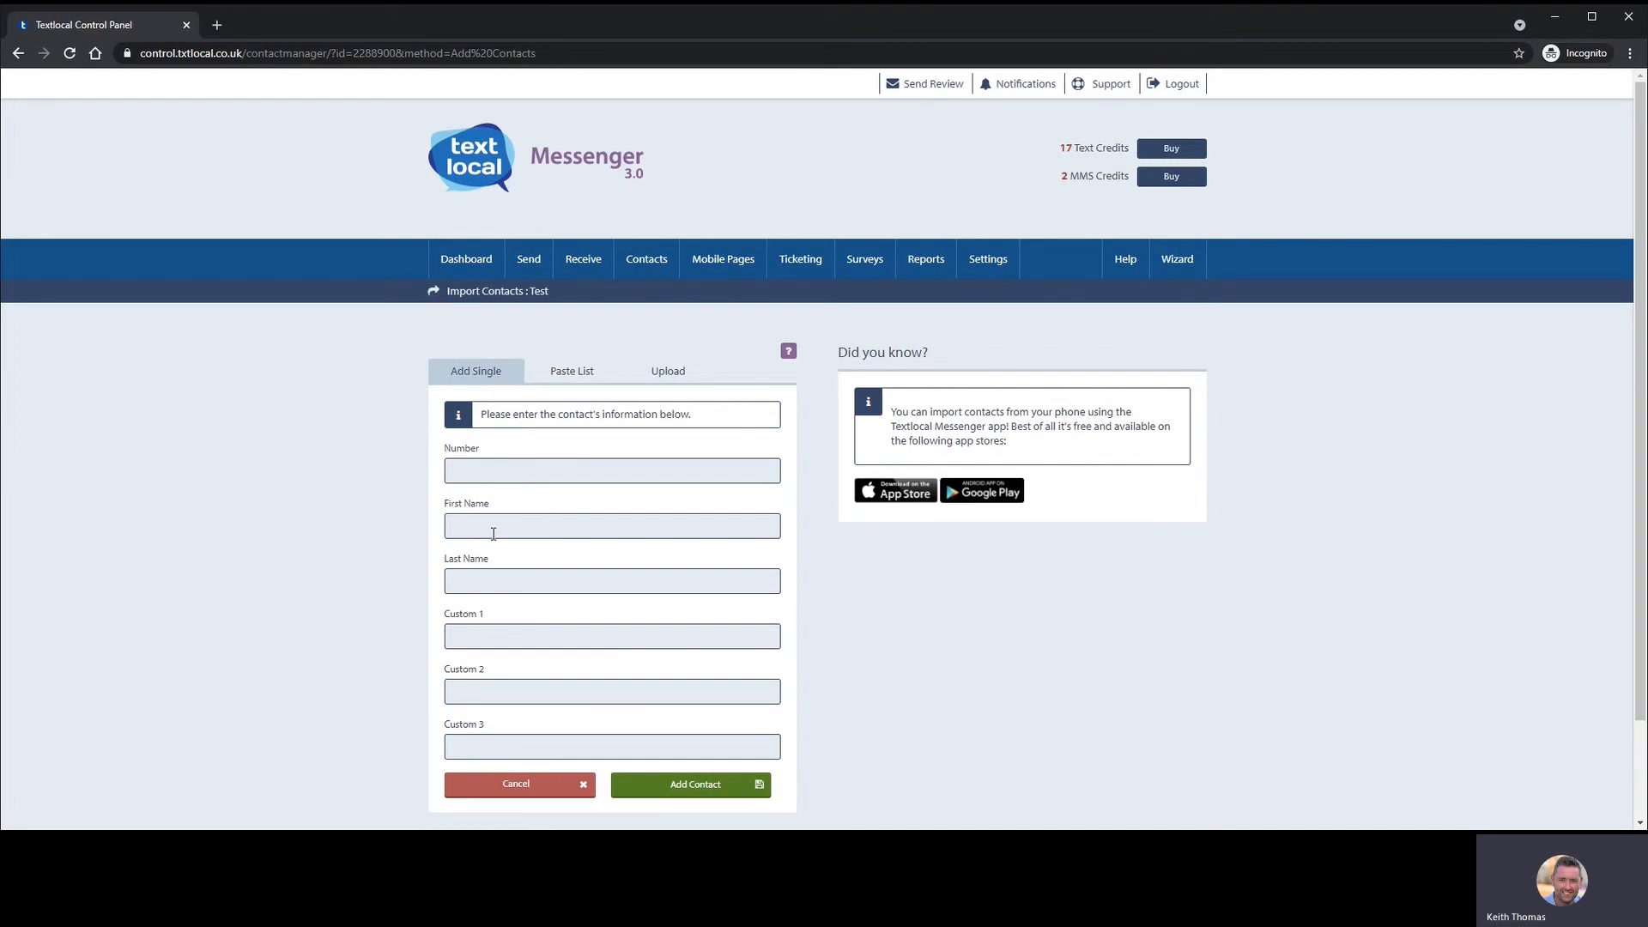
left_click(573, 376)
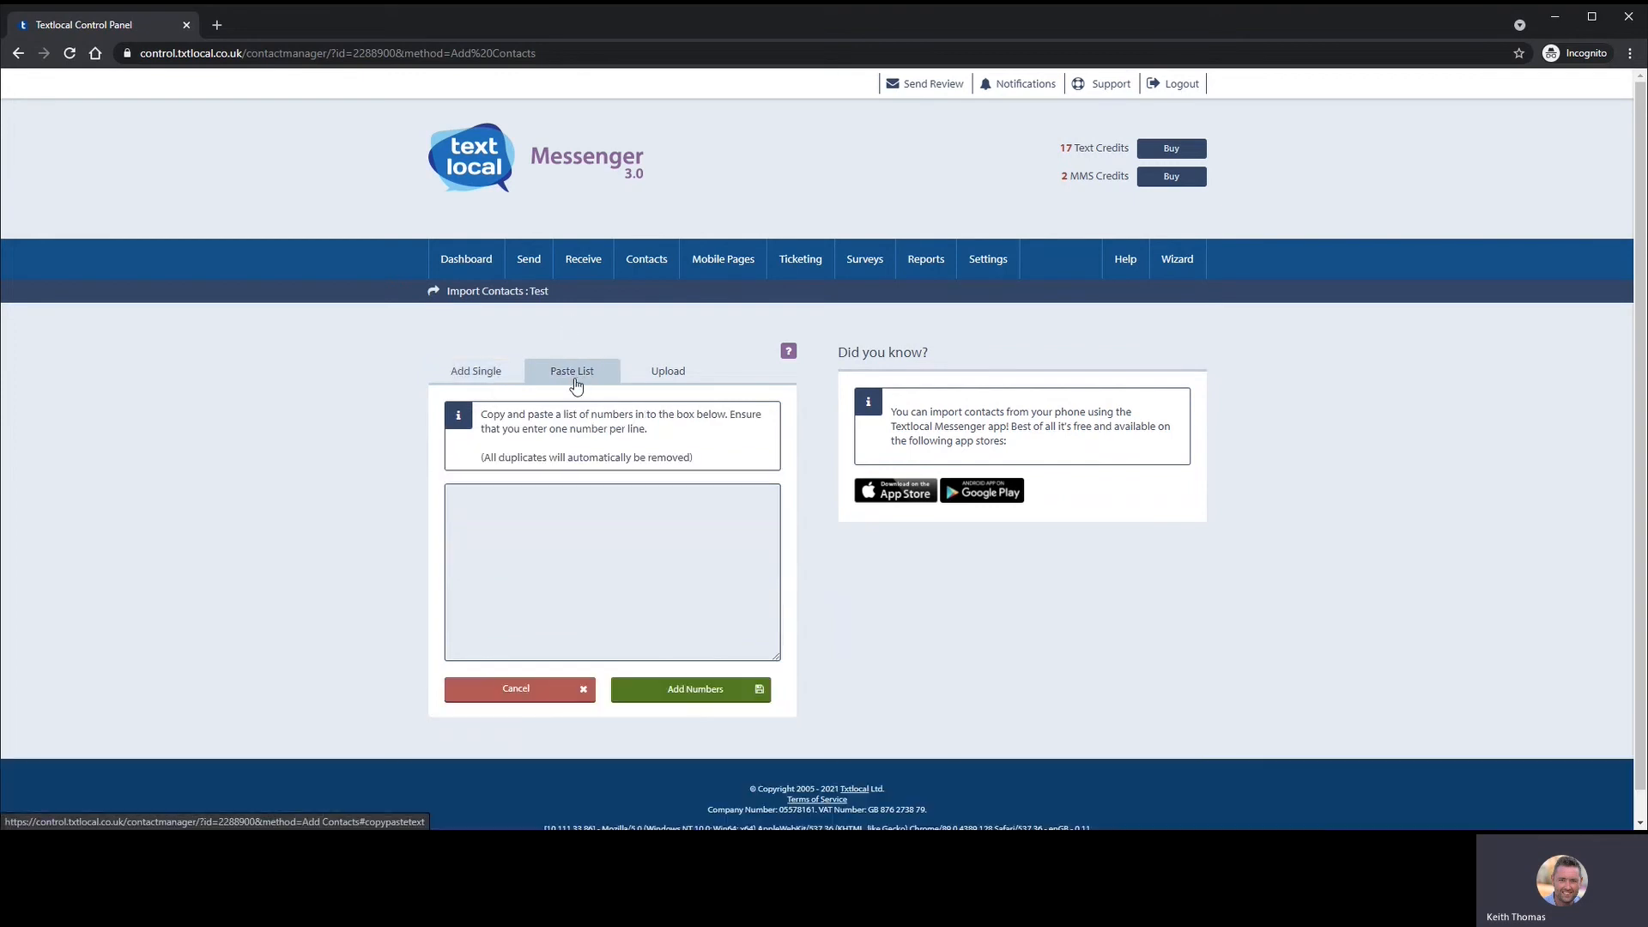
right_click(527, 521)
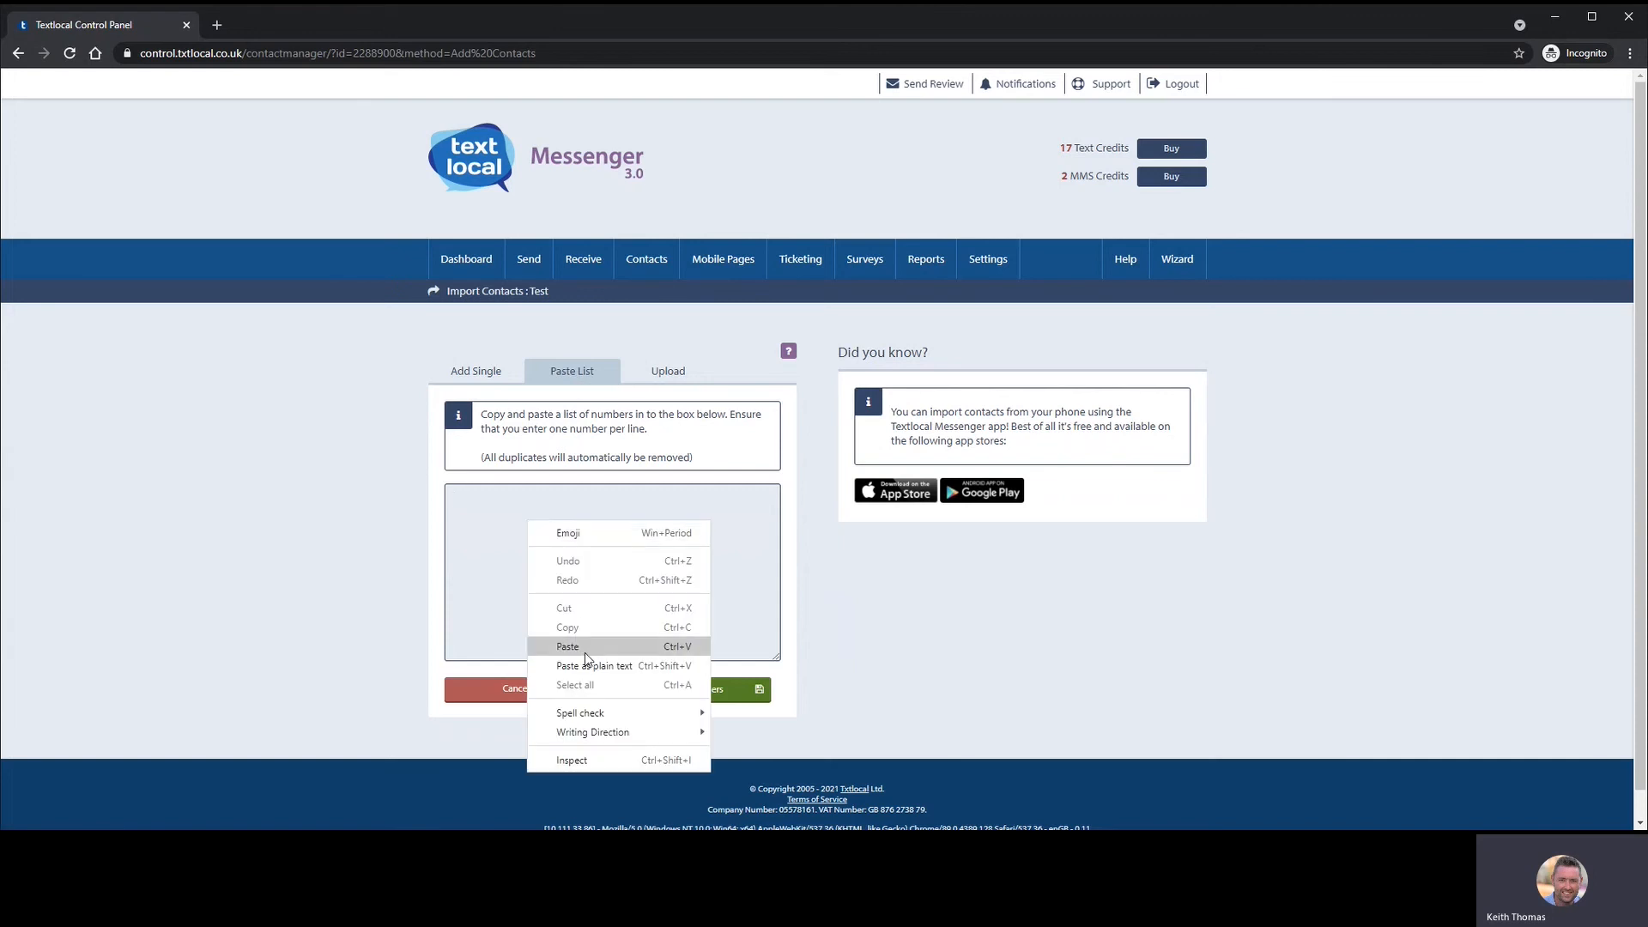
left_click(672, 371)
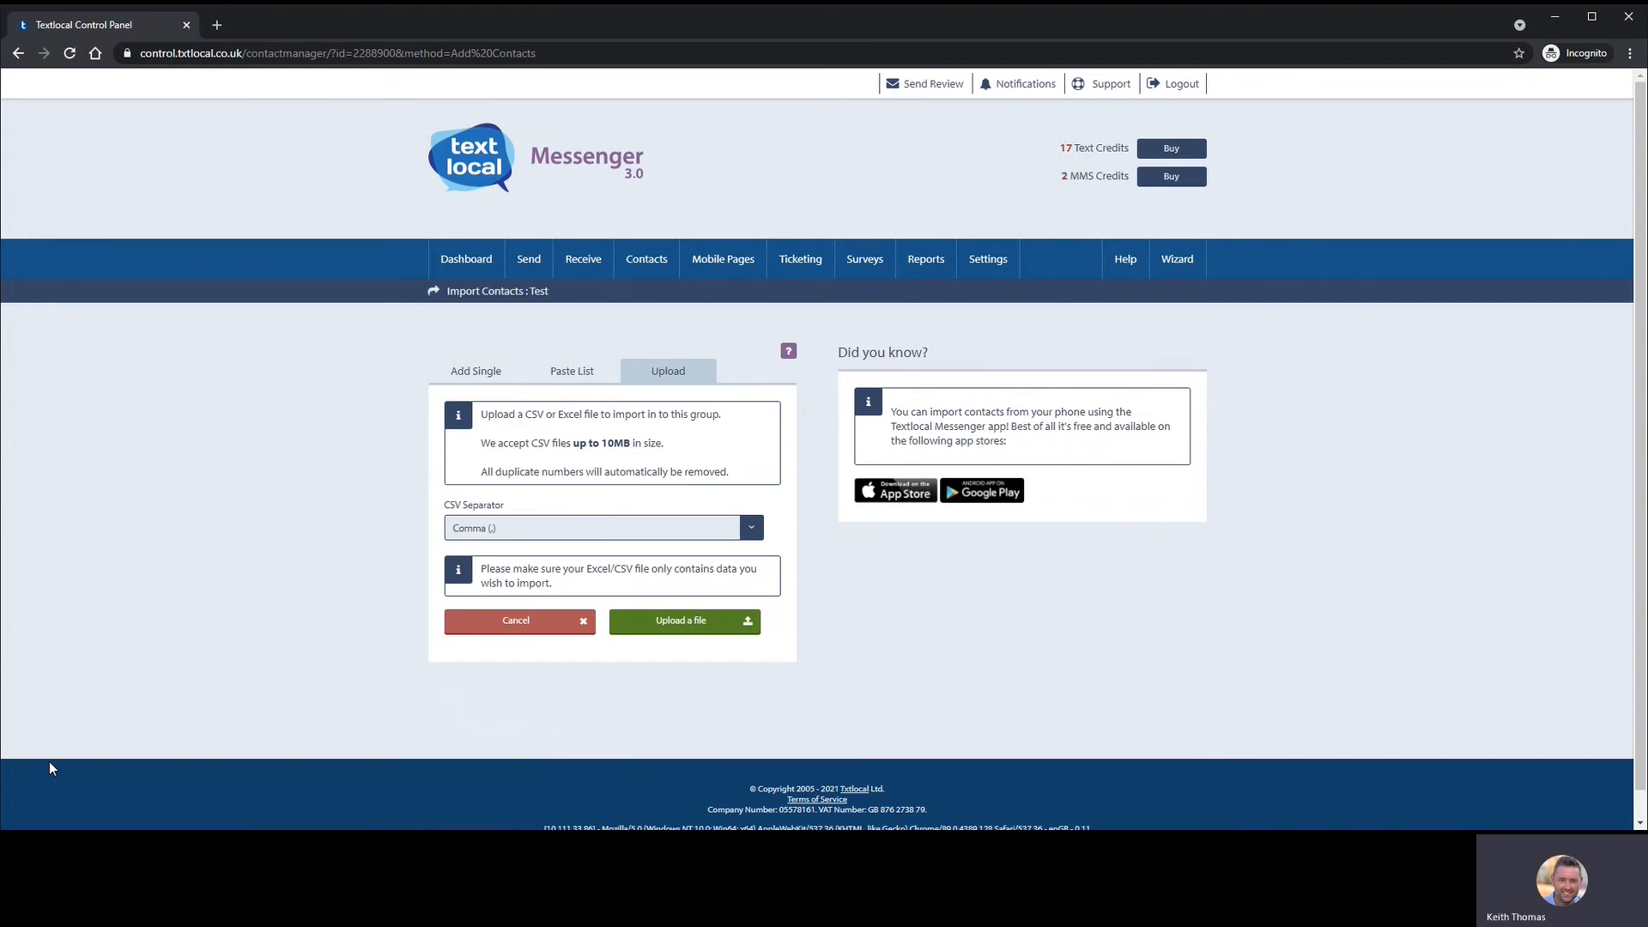
left_click(465, 378)
left_click(522, 463)
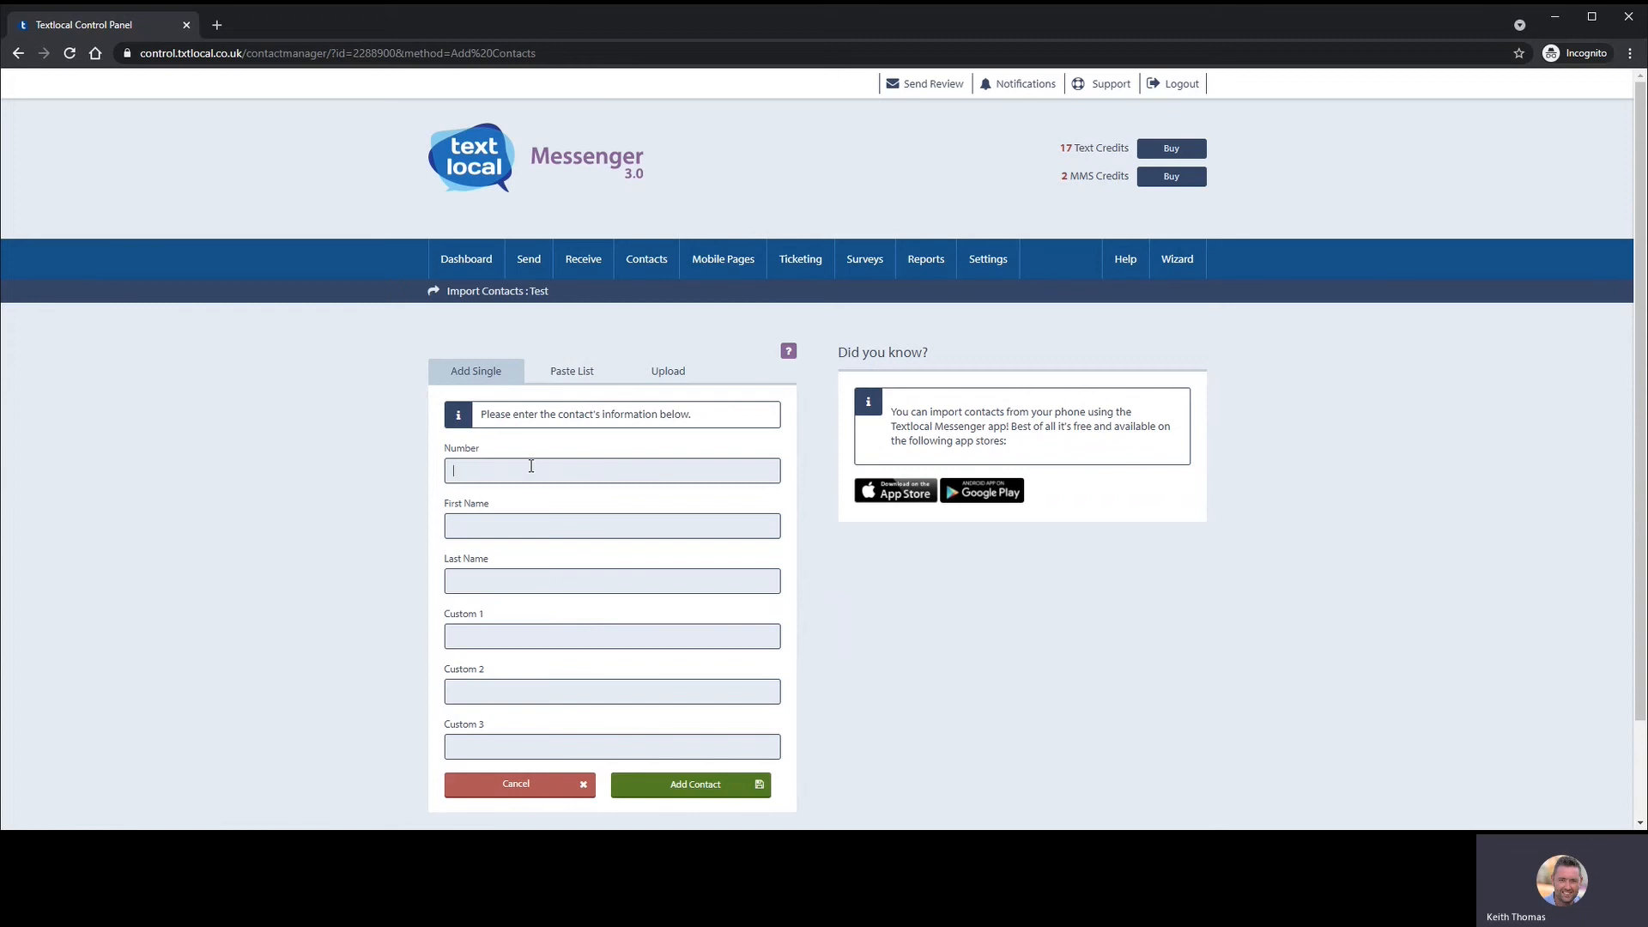
- Add a contact's mobile number, first name (typo fixed) and last name to the Test group
type("07777777777")
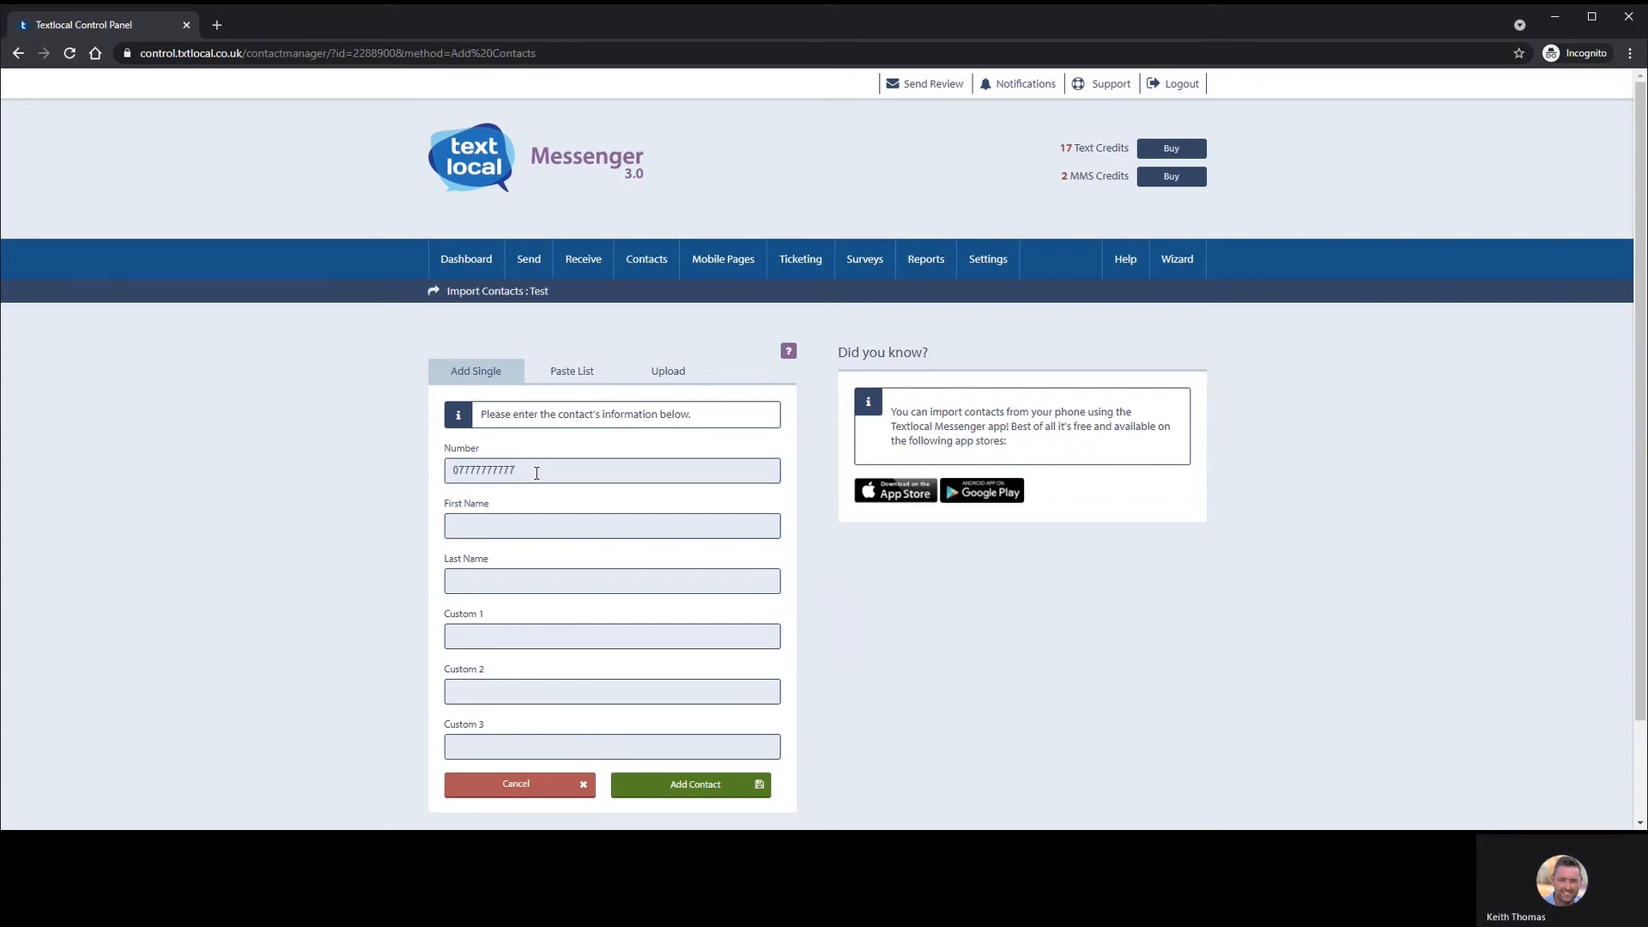
left_click(487, 525)
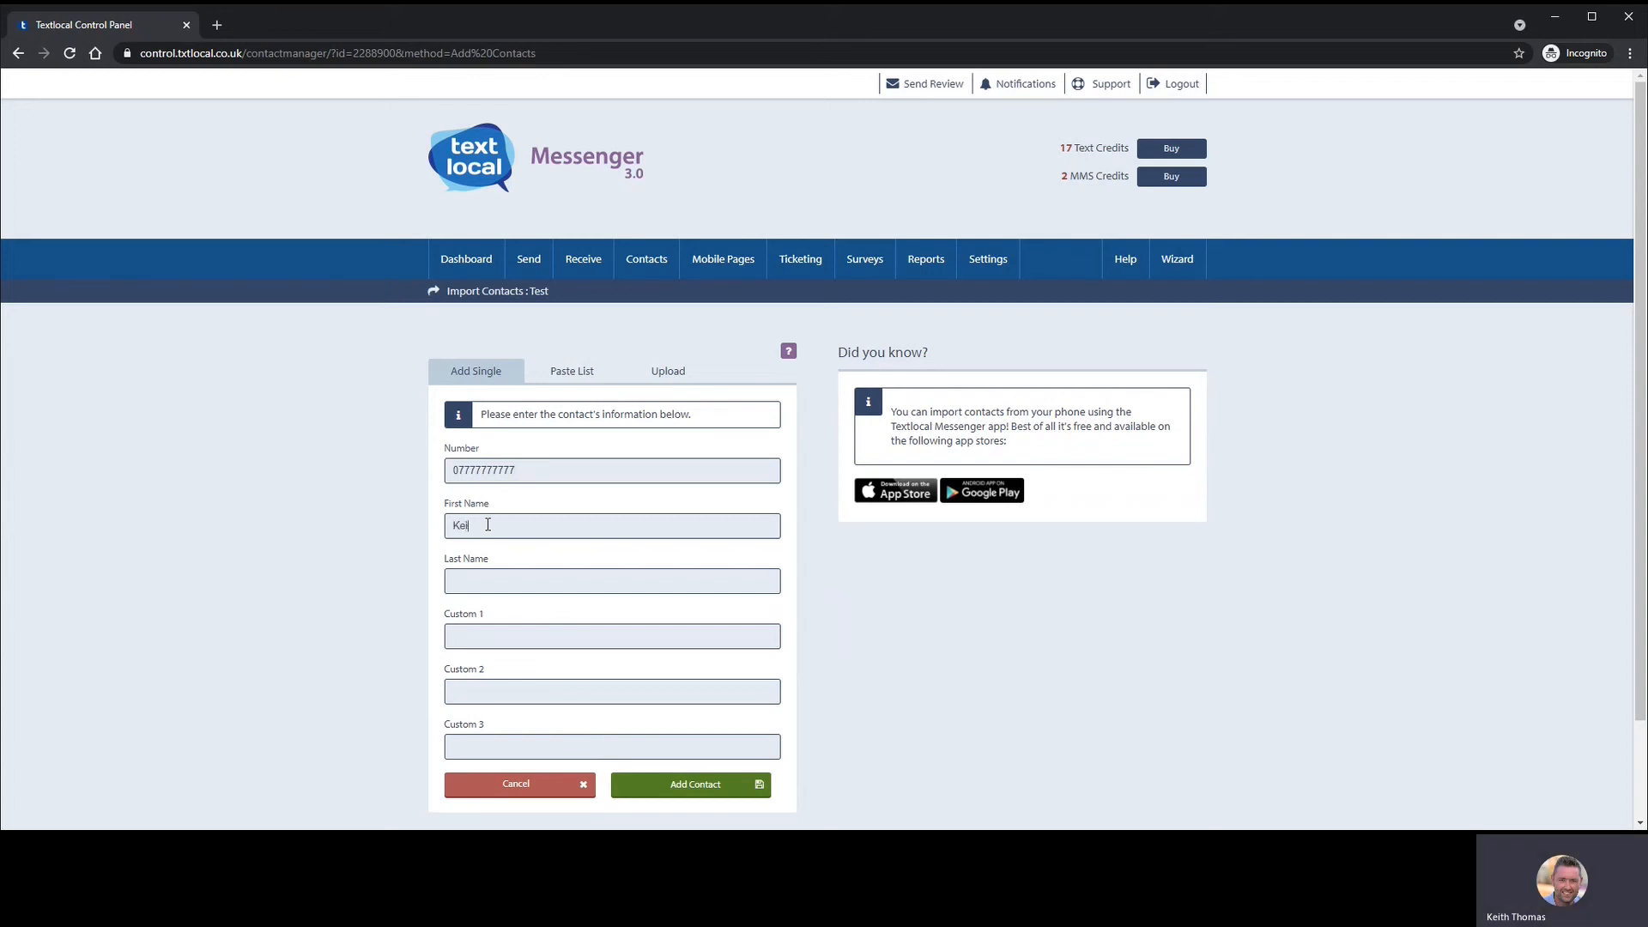
key("Tab")
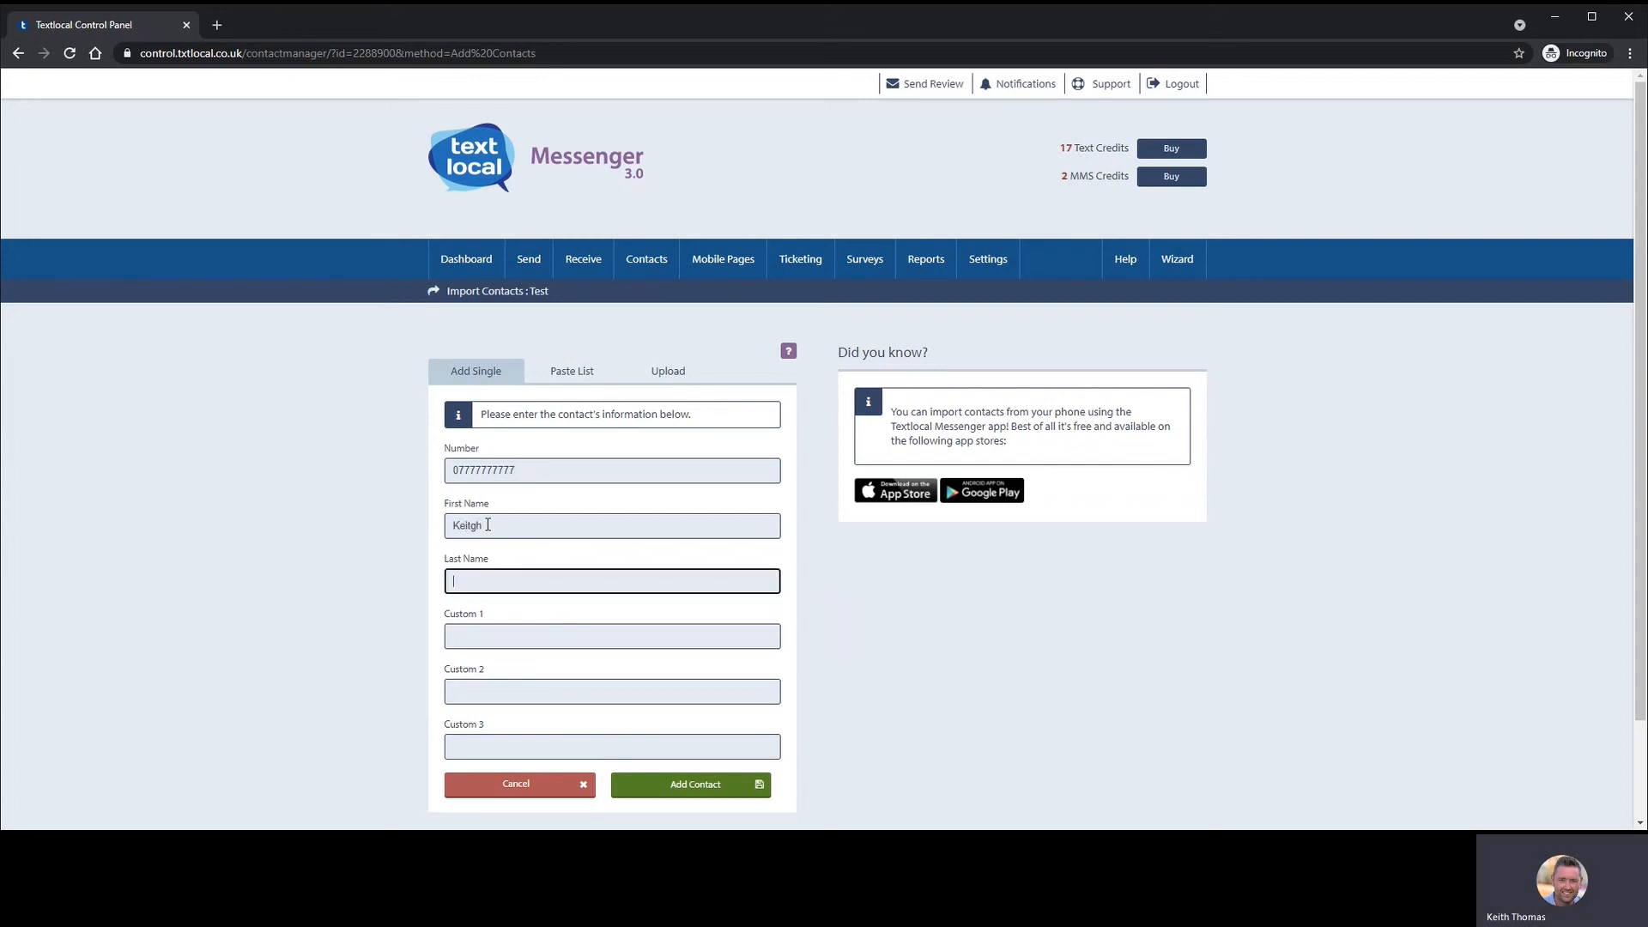
left_click(471, 525)
key("Delete")
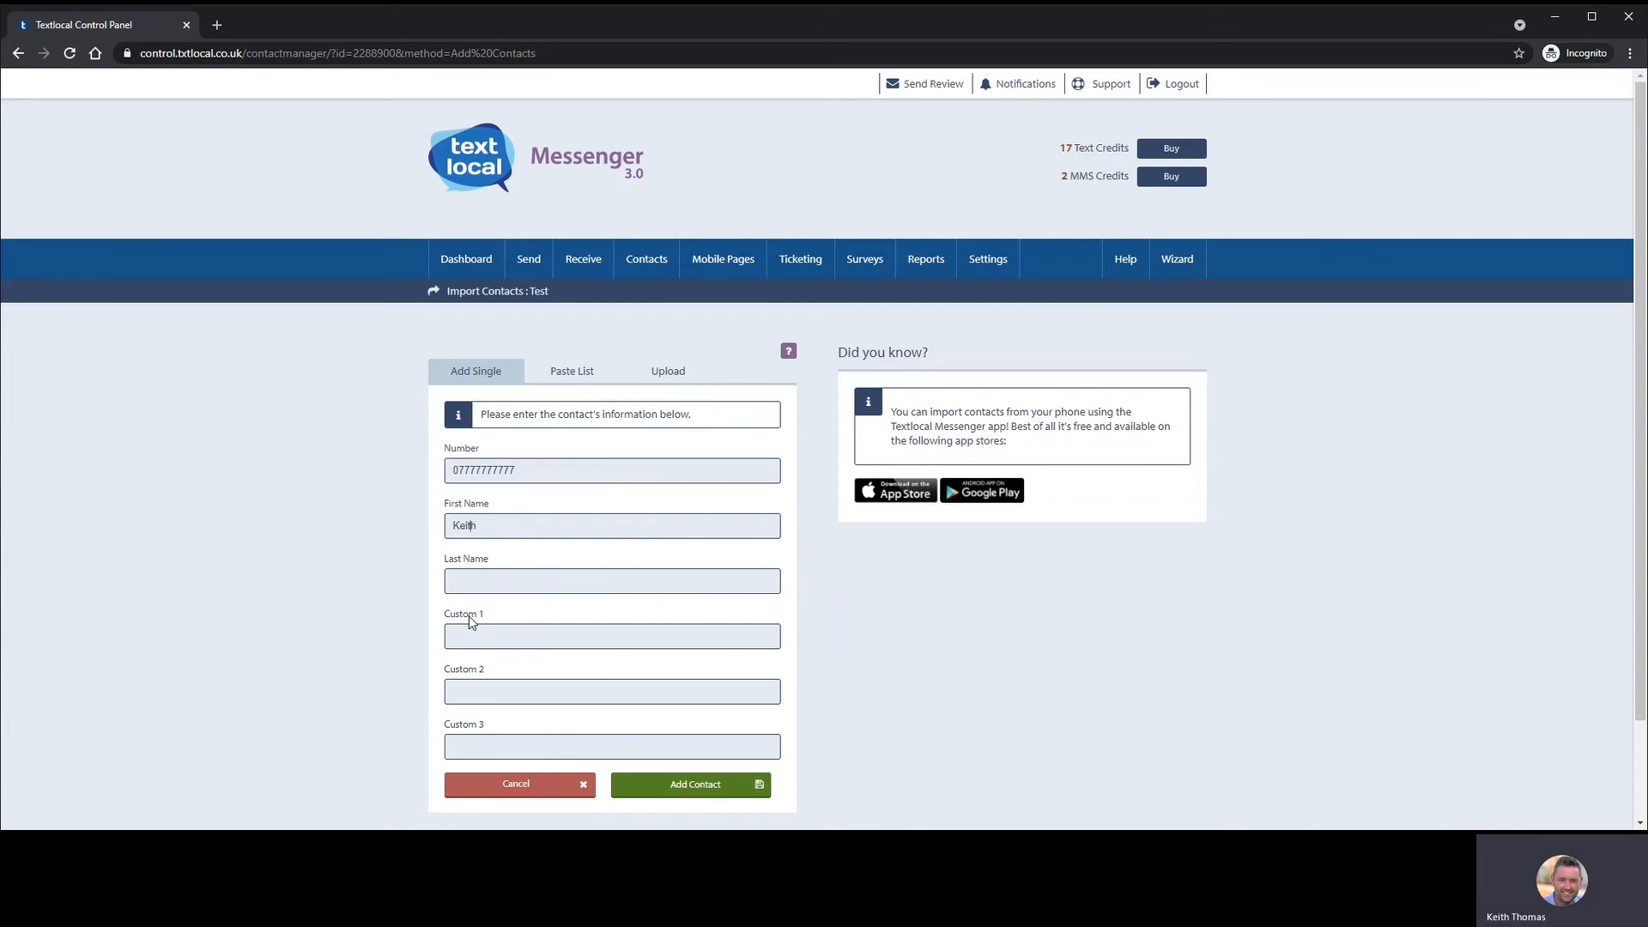
left_click(472, 576)
left_click(713, 785)
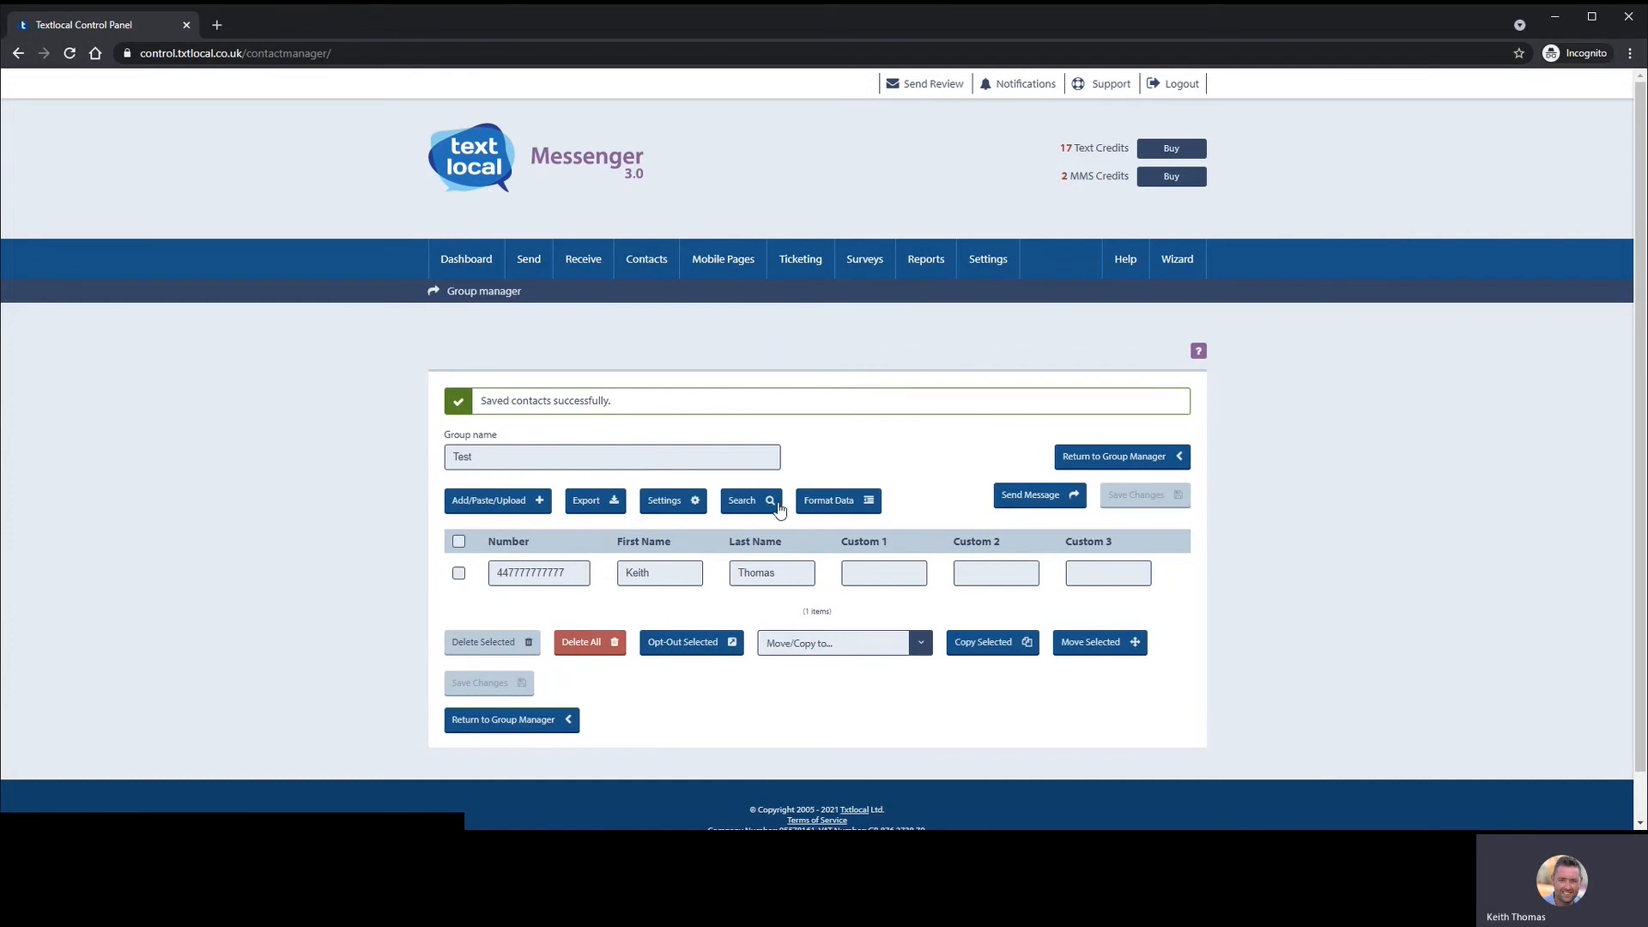
mouse_move(591, 273)
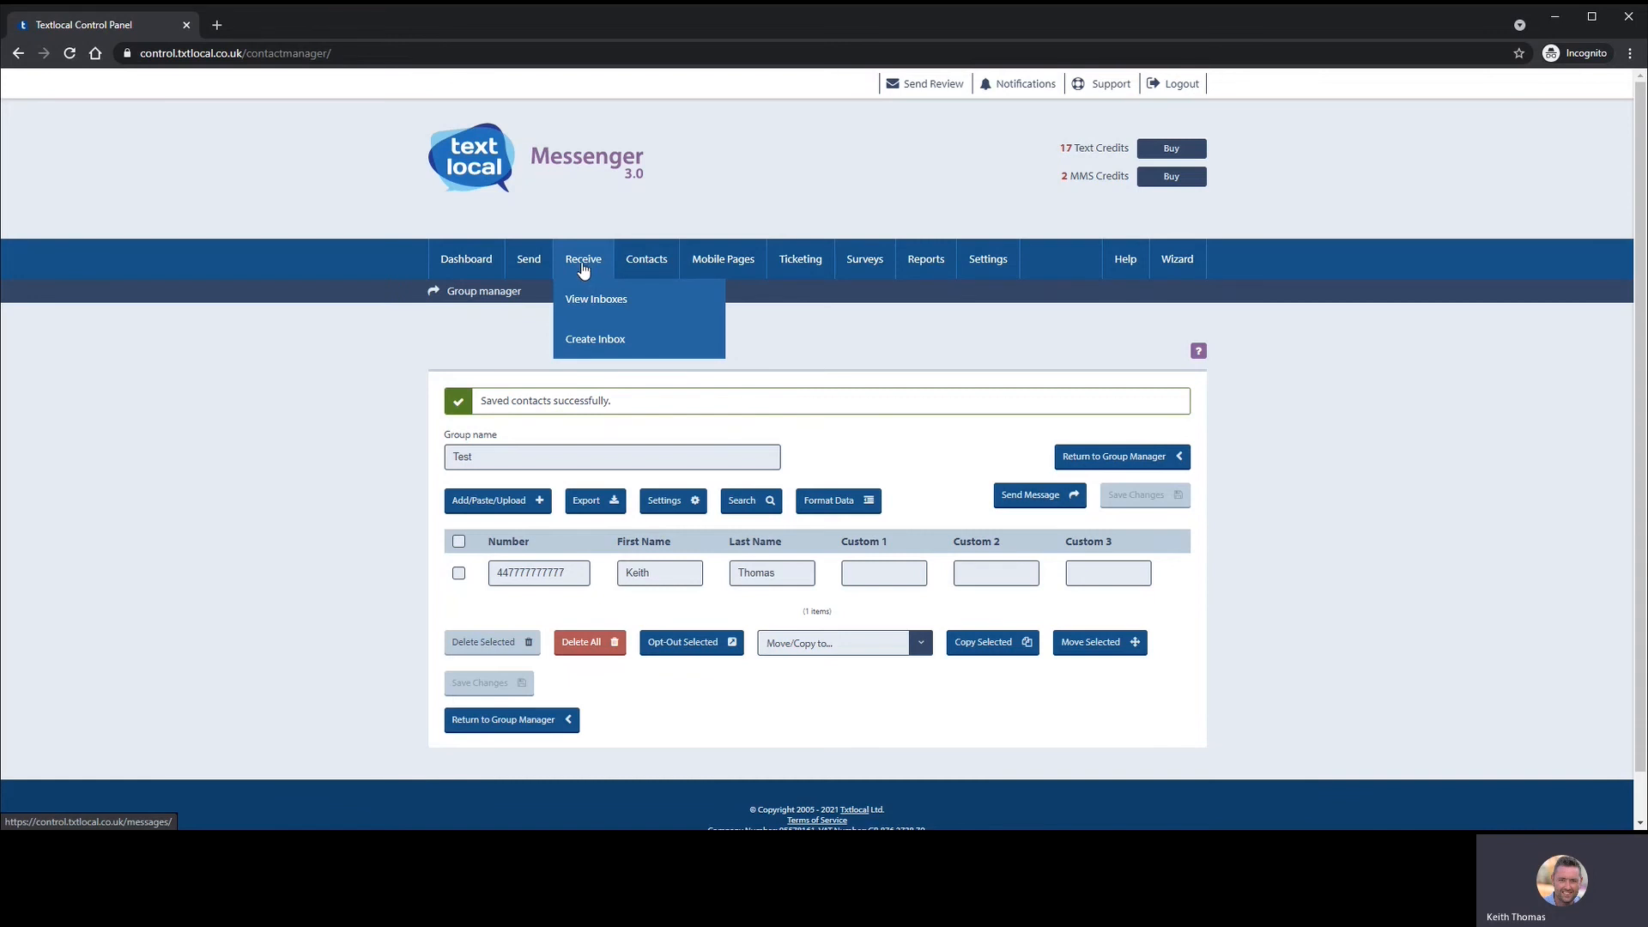
- Check the expired PUB on 60777 inbox's details and settings, then return to the Inboxes list
left_click(597, 304)
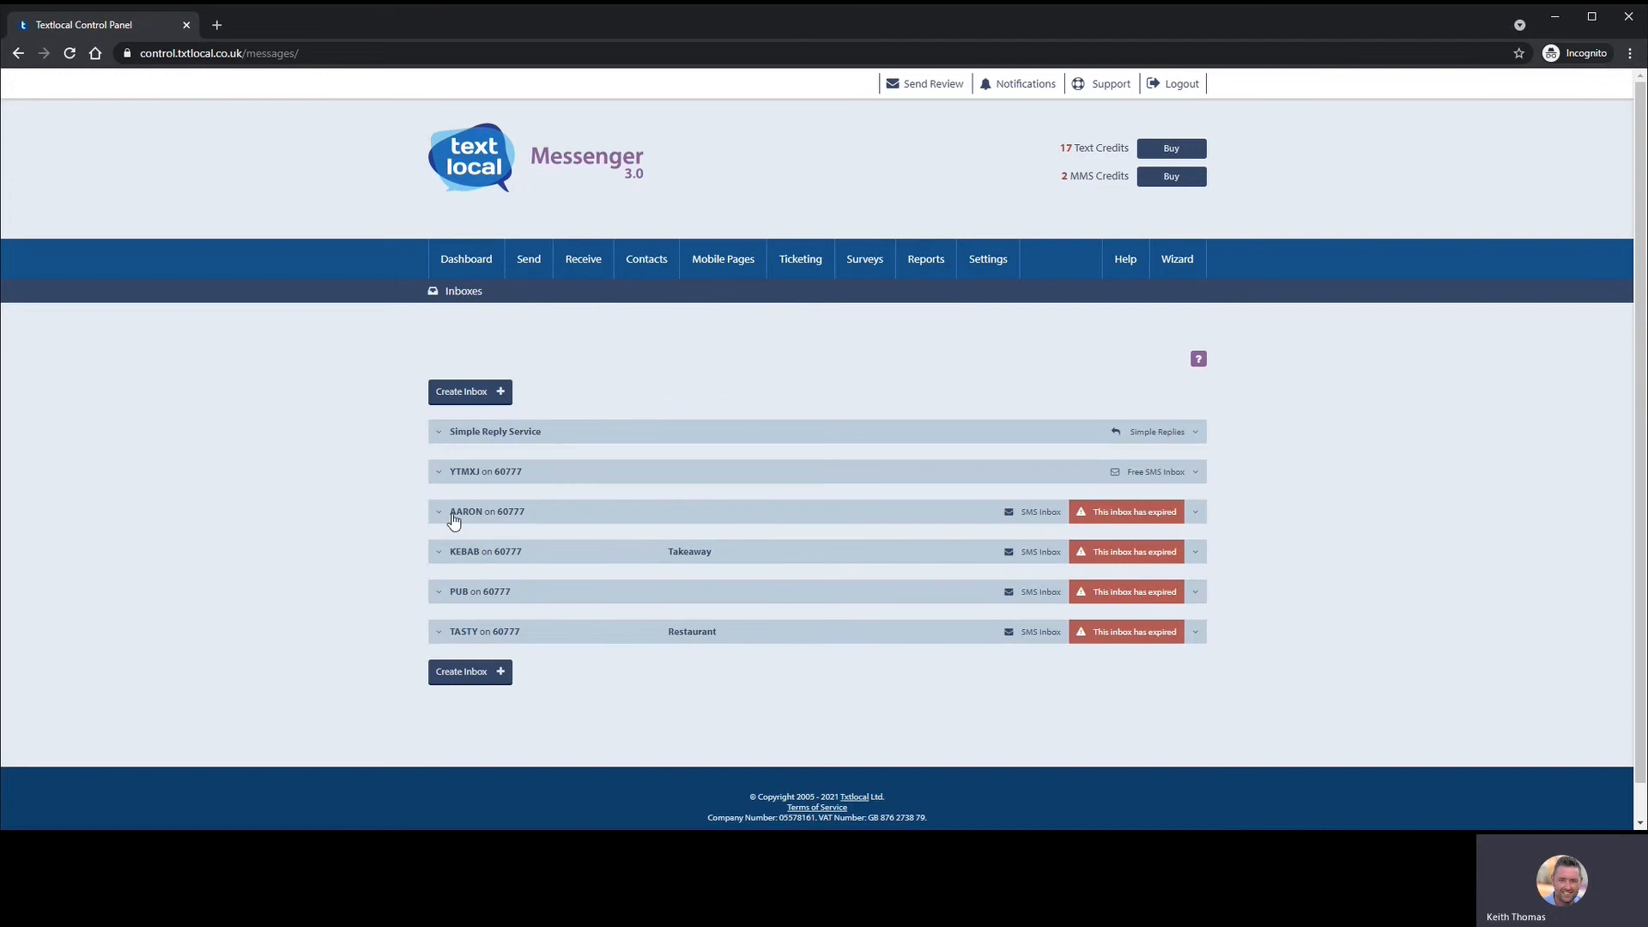
left_click(453, 594)
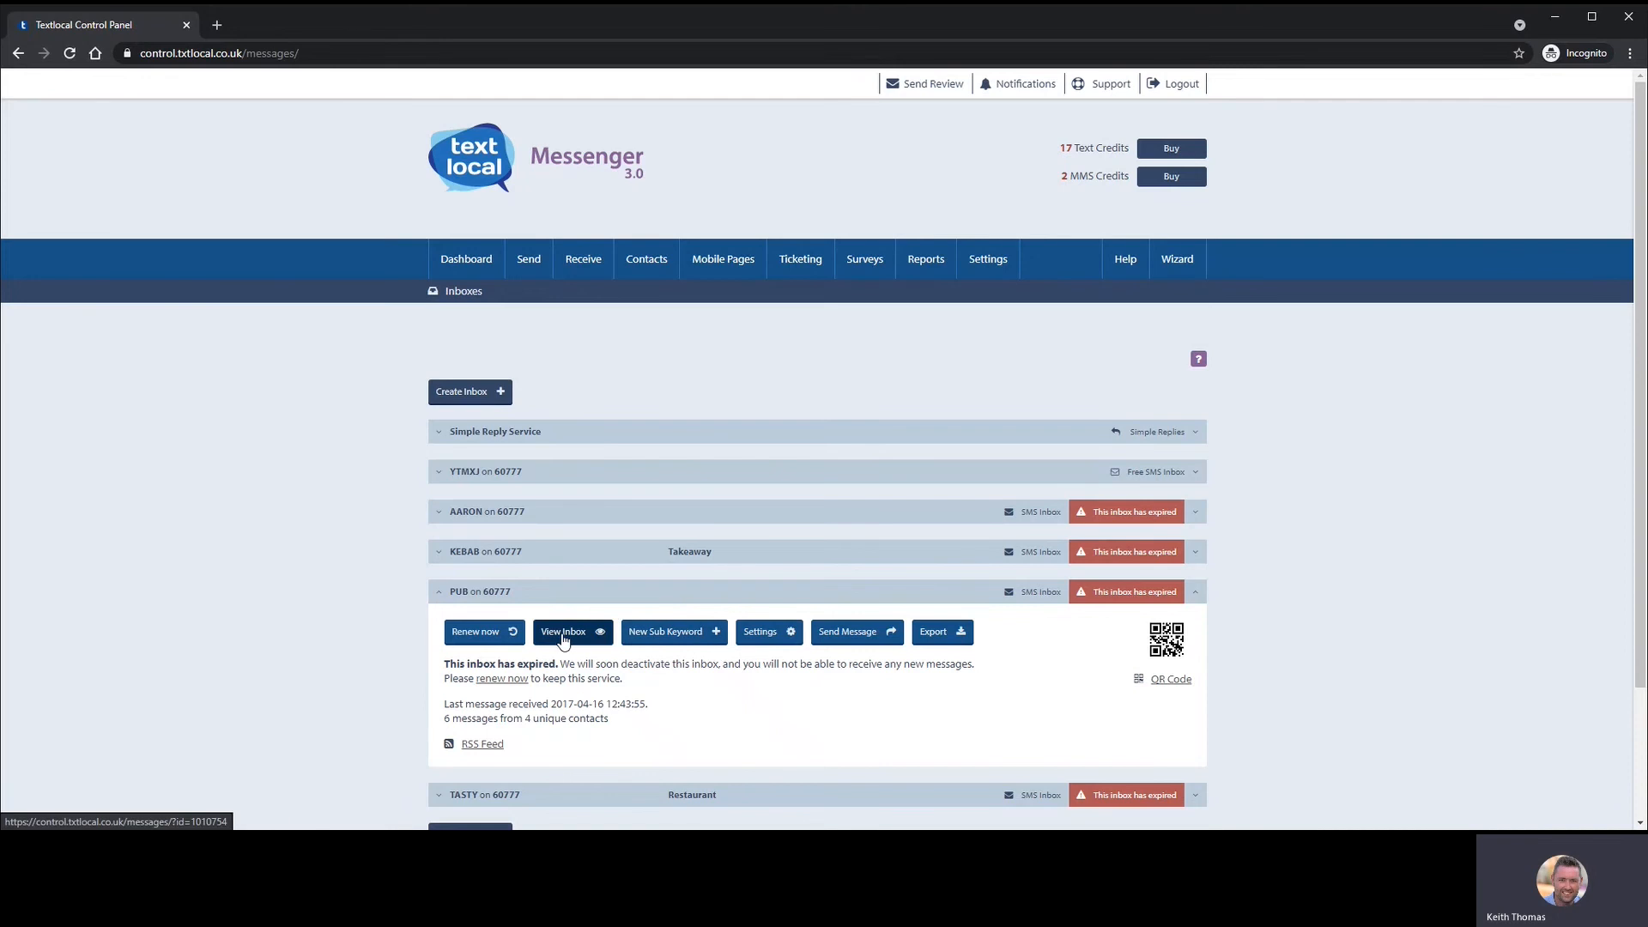
left_click(760, 640)
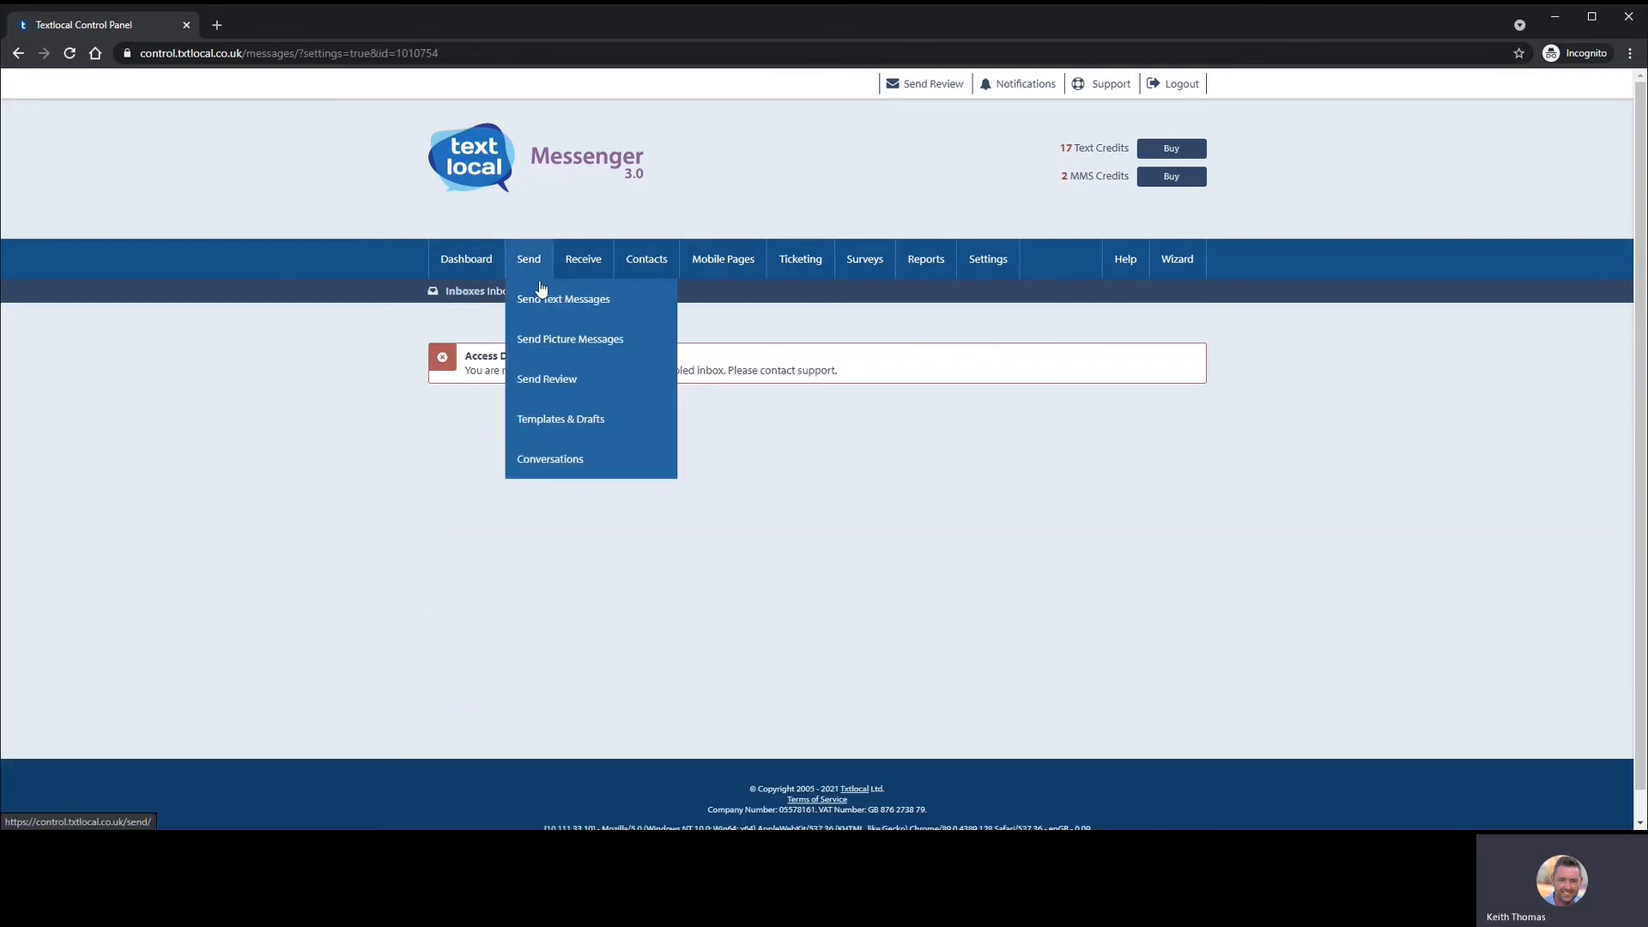
left_click(596, 298)
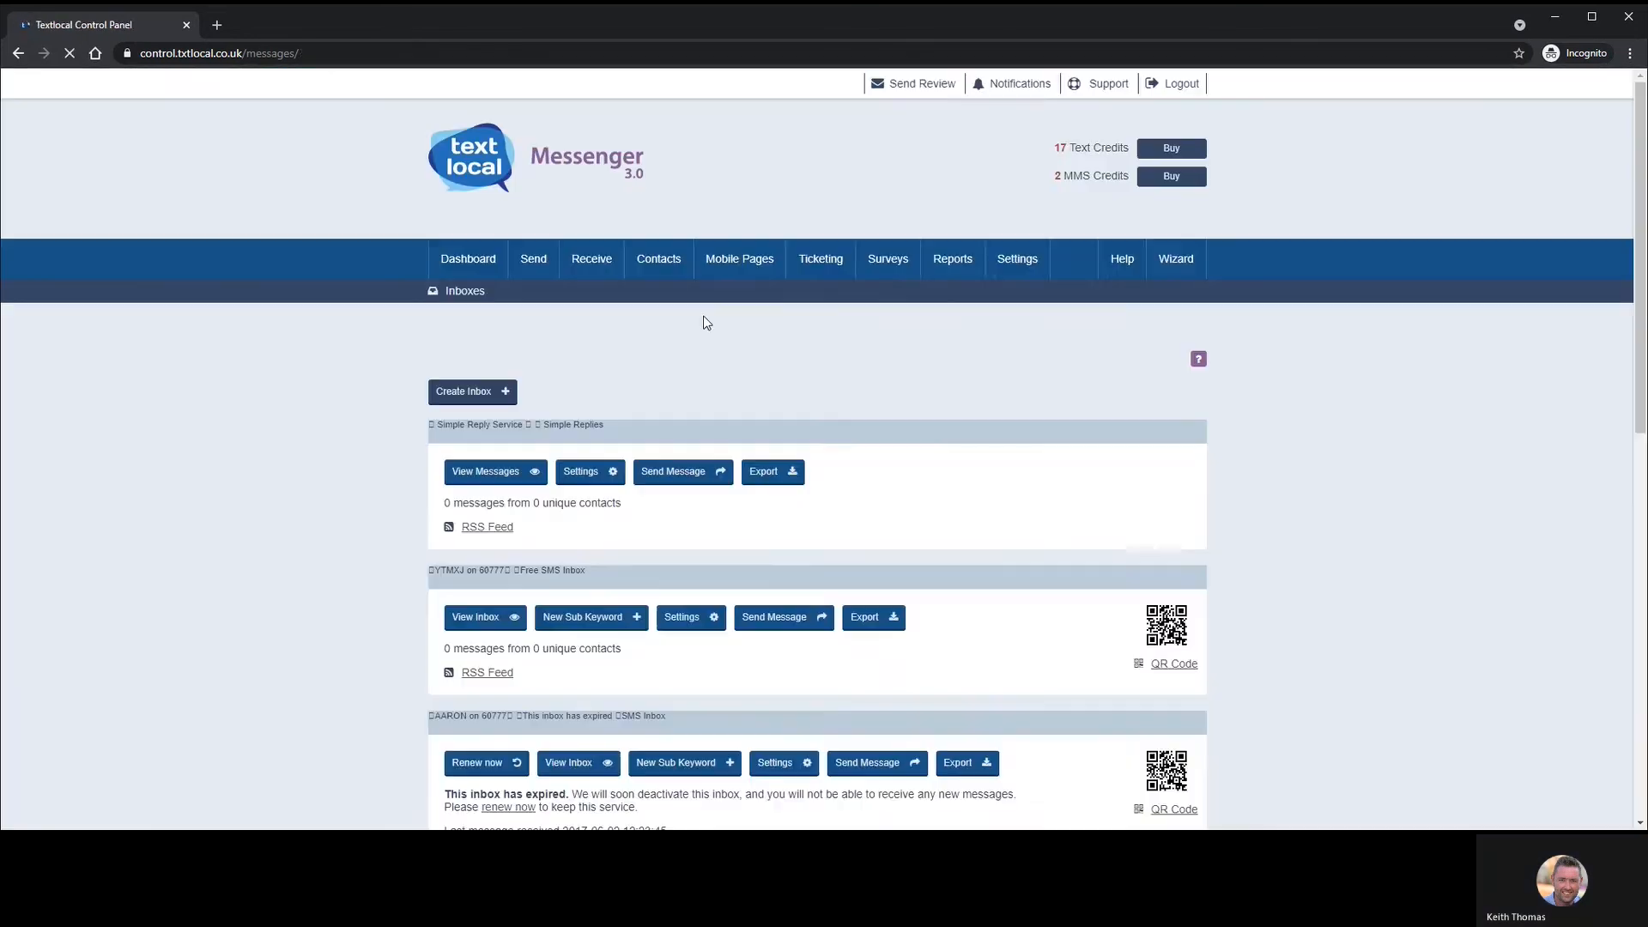
mouse_move(829, 252)
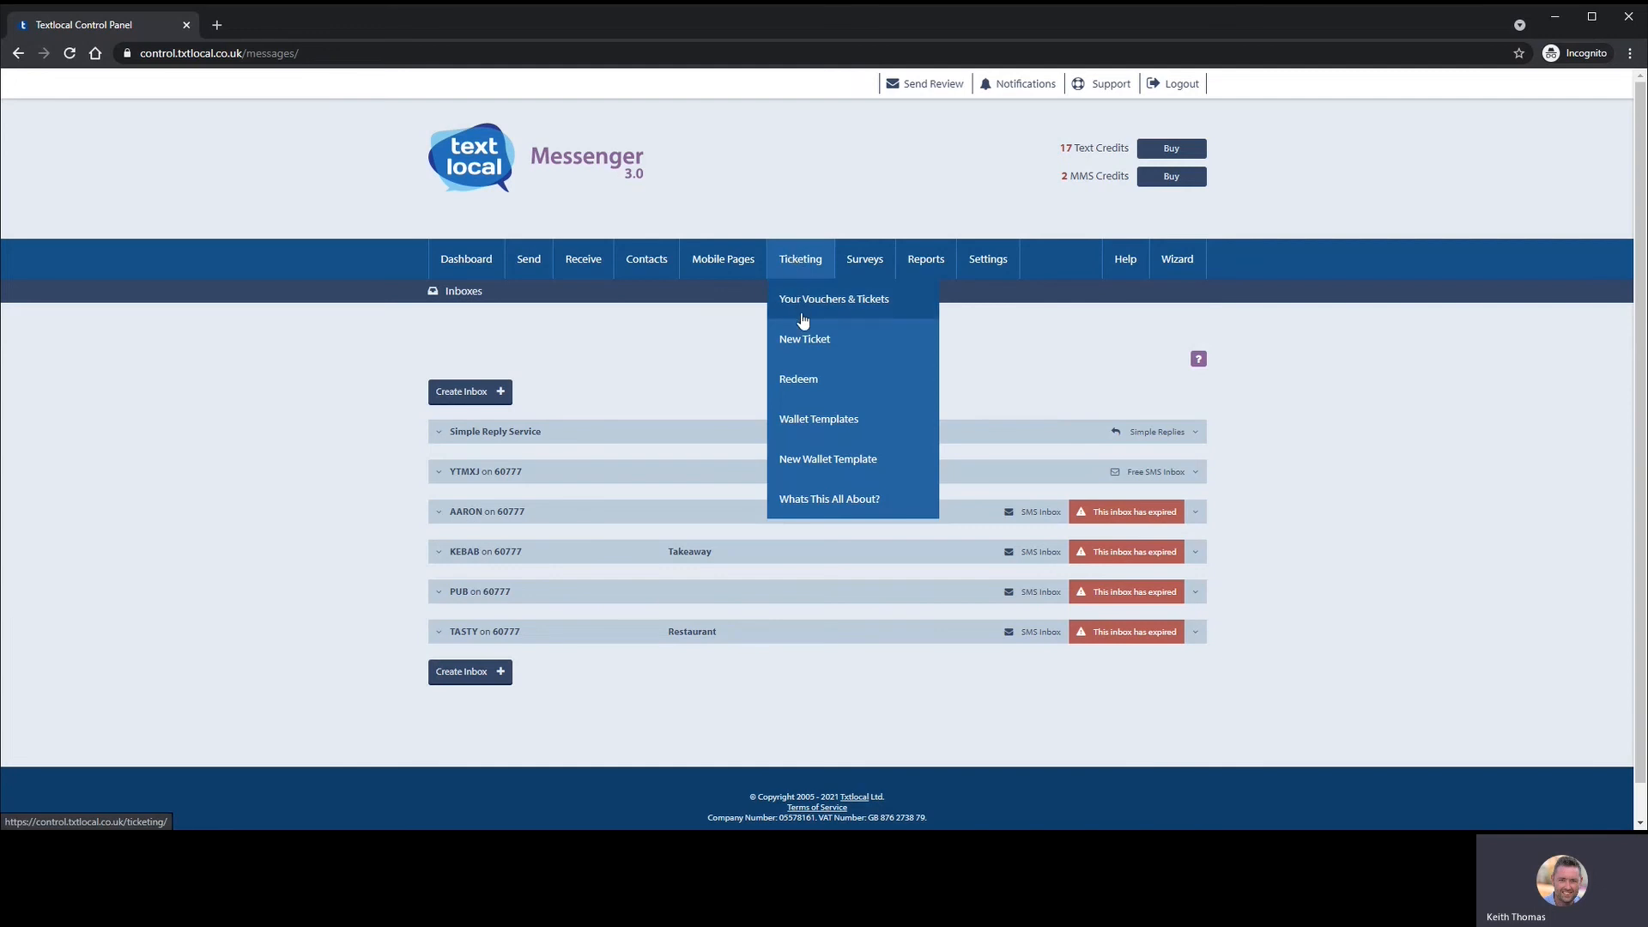
- Start a new ticket and scroll to the Ticket Name and Single/Multi Use options
left_click(822, 351)
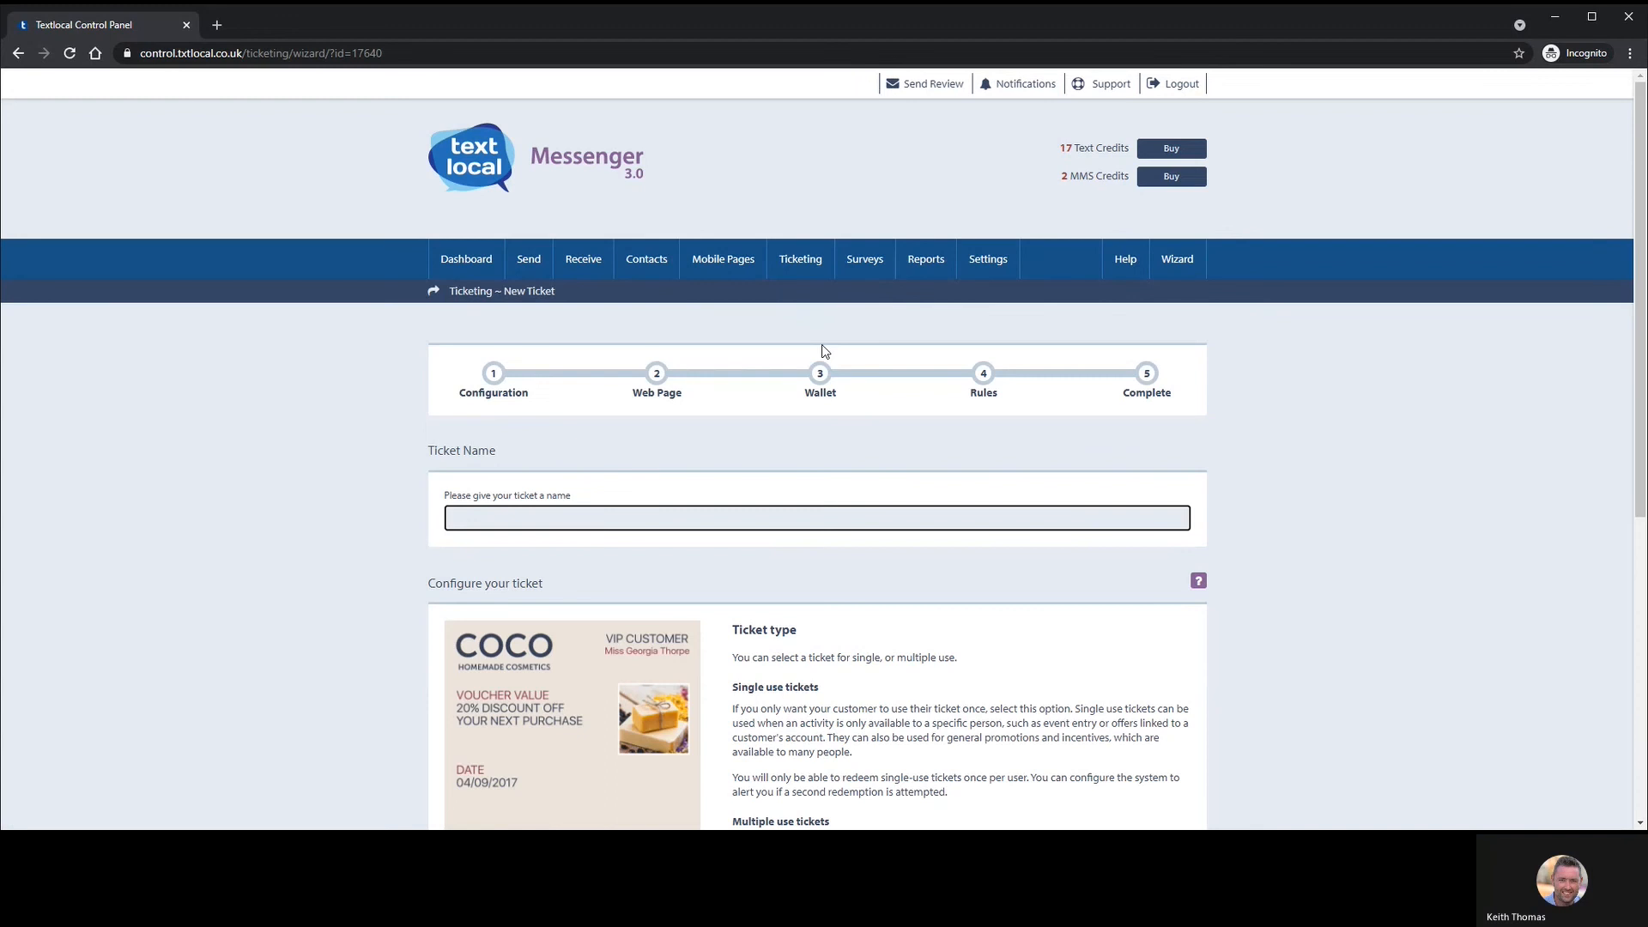
scroll(760, 318, "down", 2)
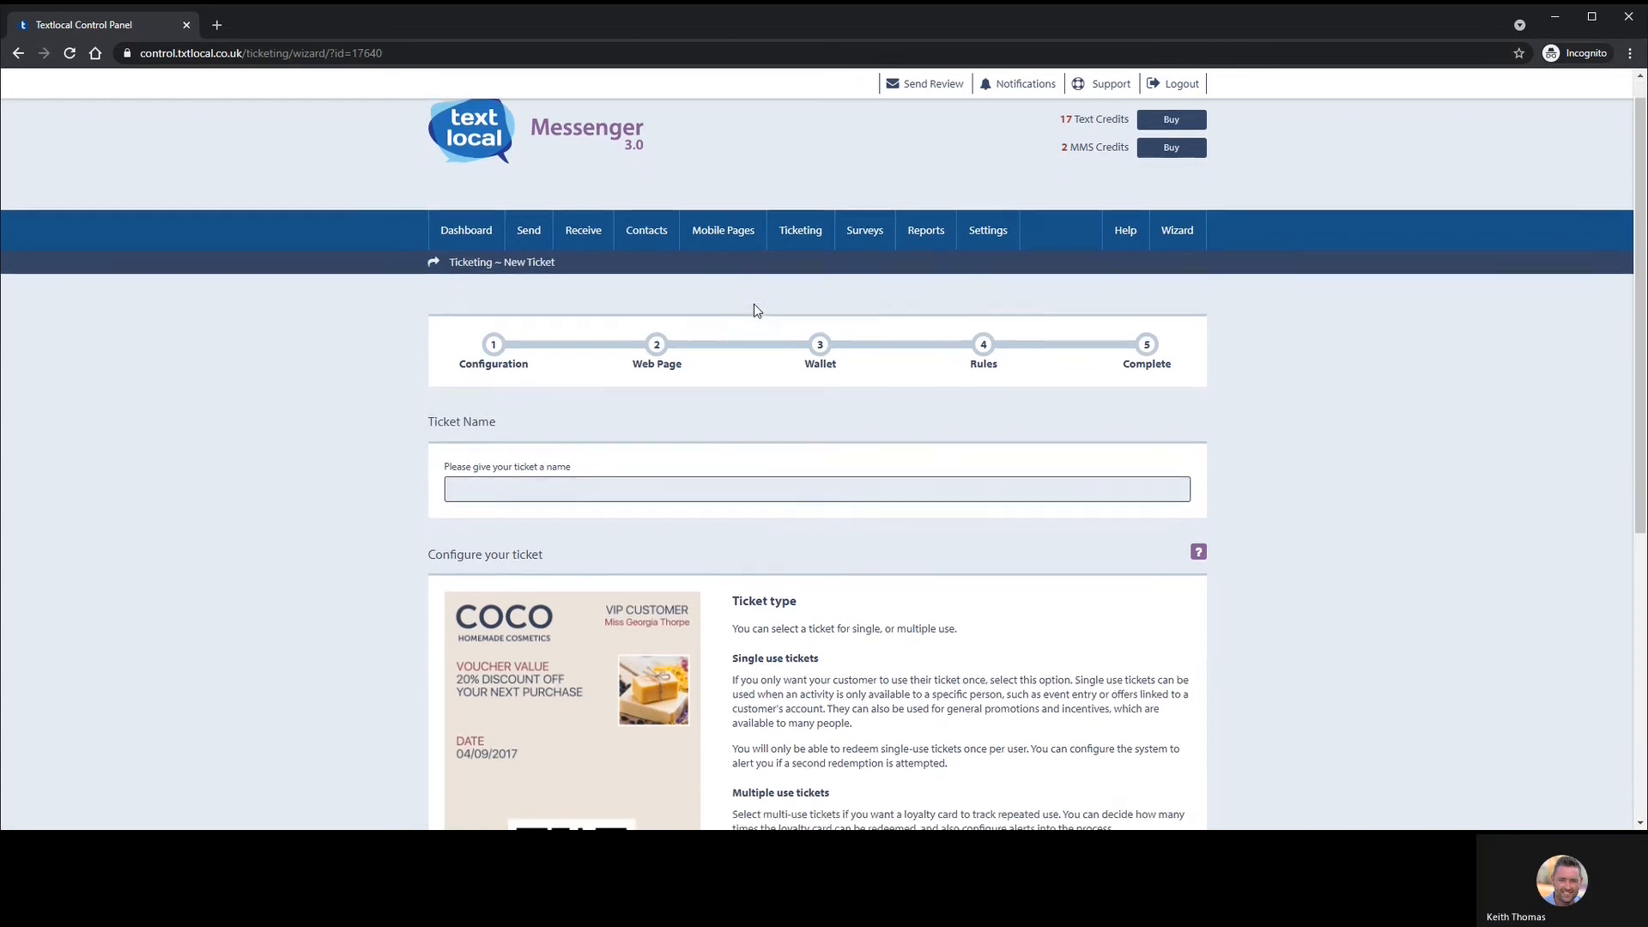
scroll(816, 340, "up", 1)
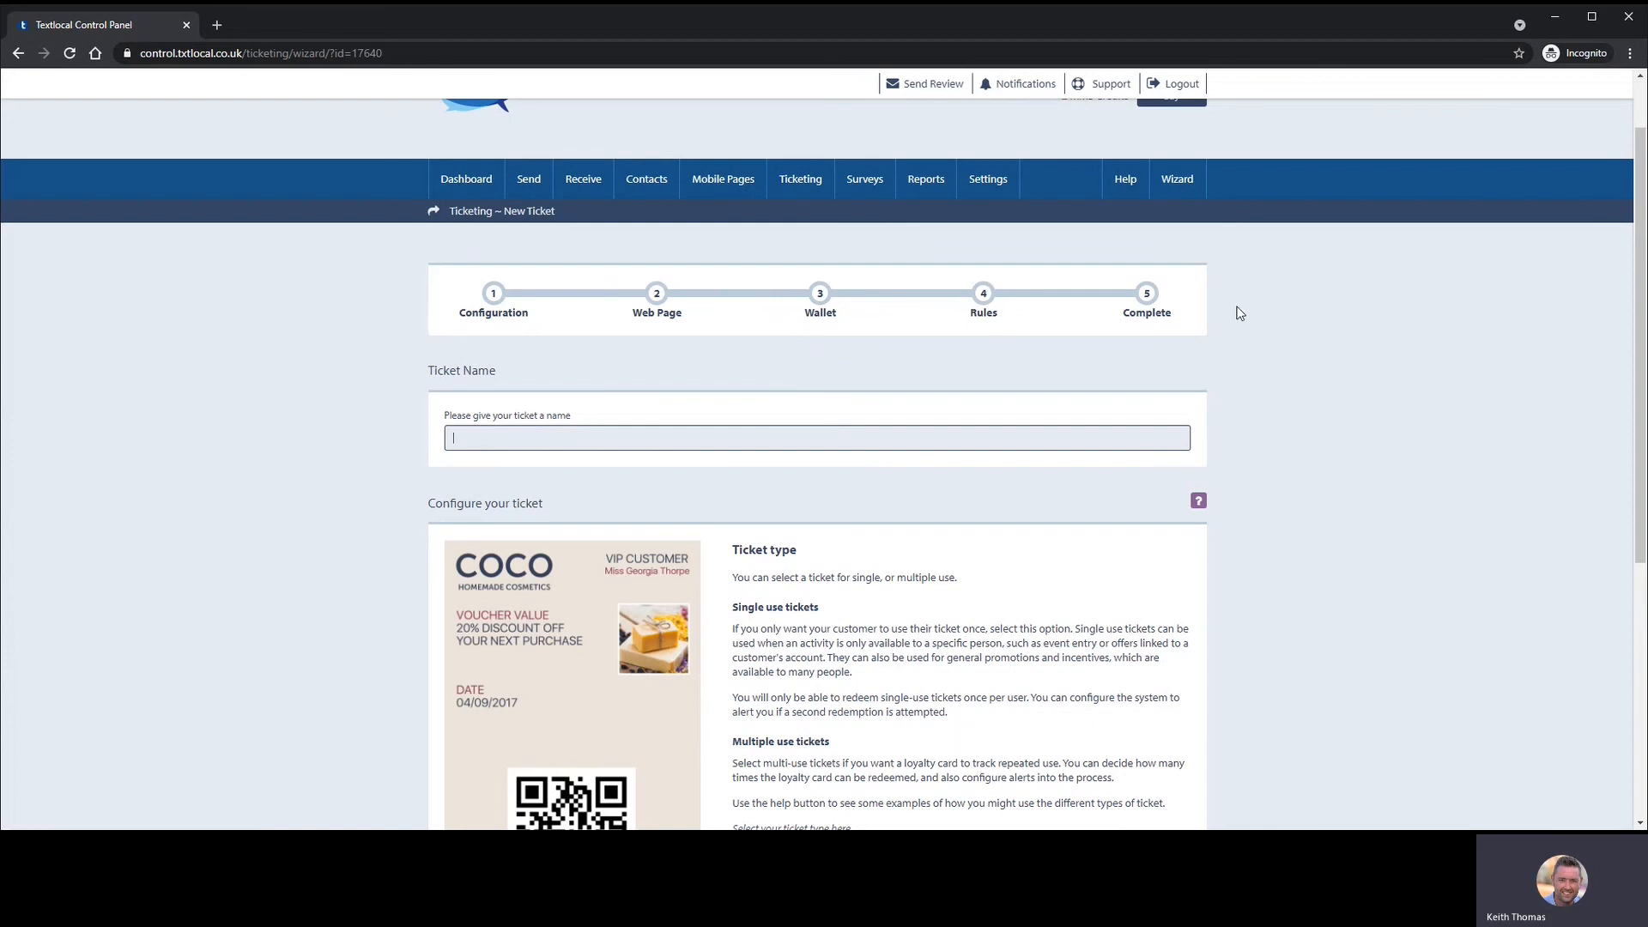
scroll(1134, 326, "down", 3)
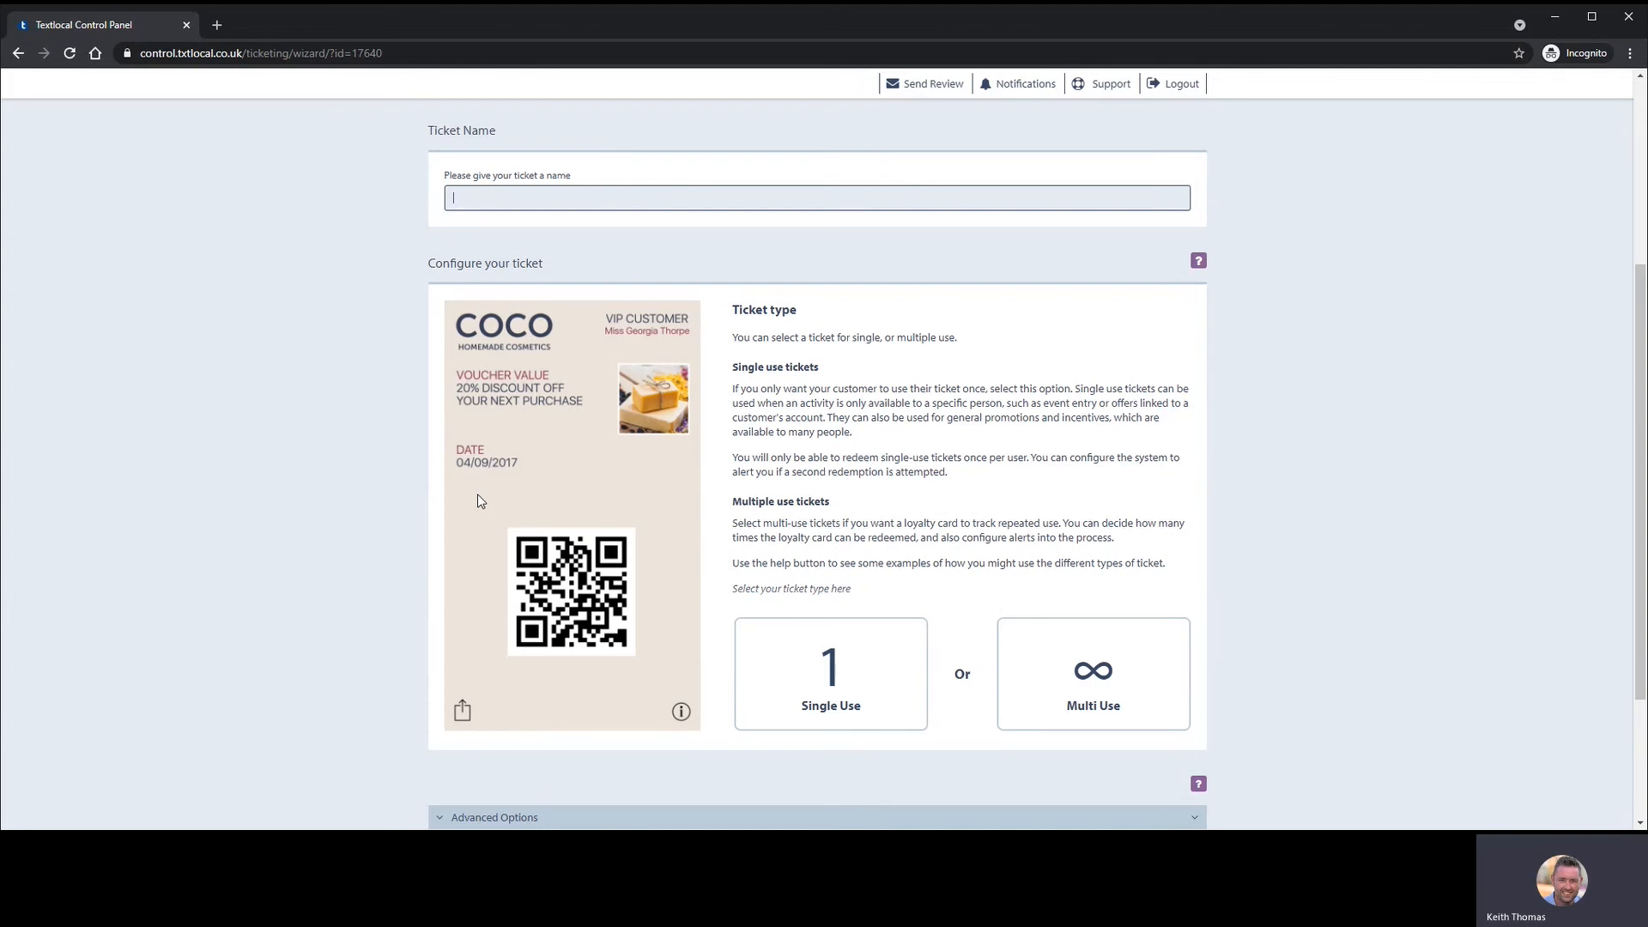
- Briefly pick Multi Use and enter 'D', then set the ticket type to Single Use
left_click(1037, 652)
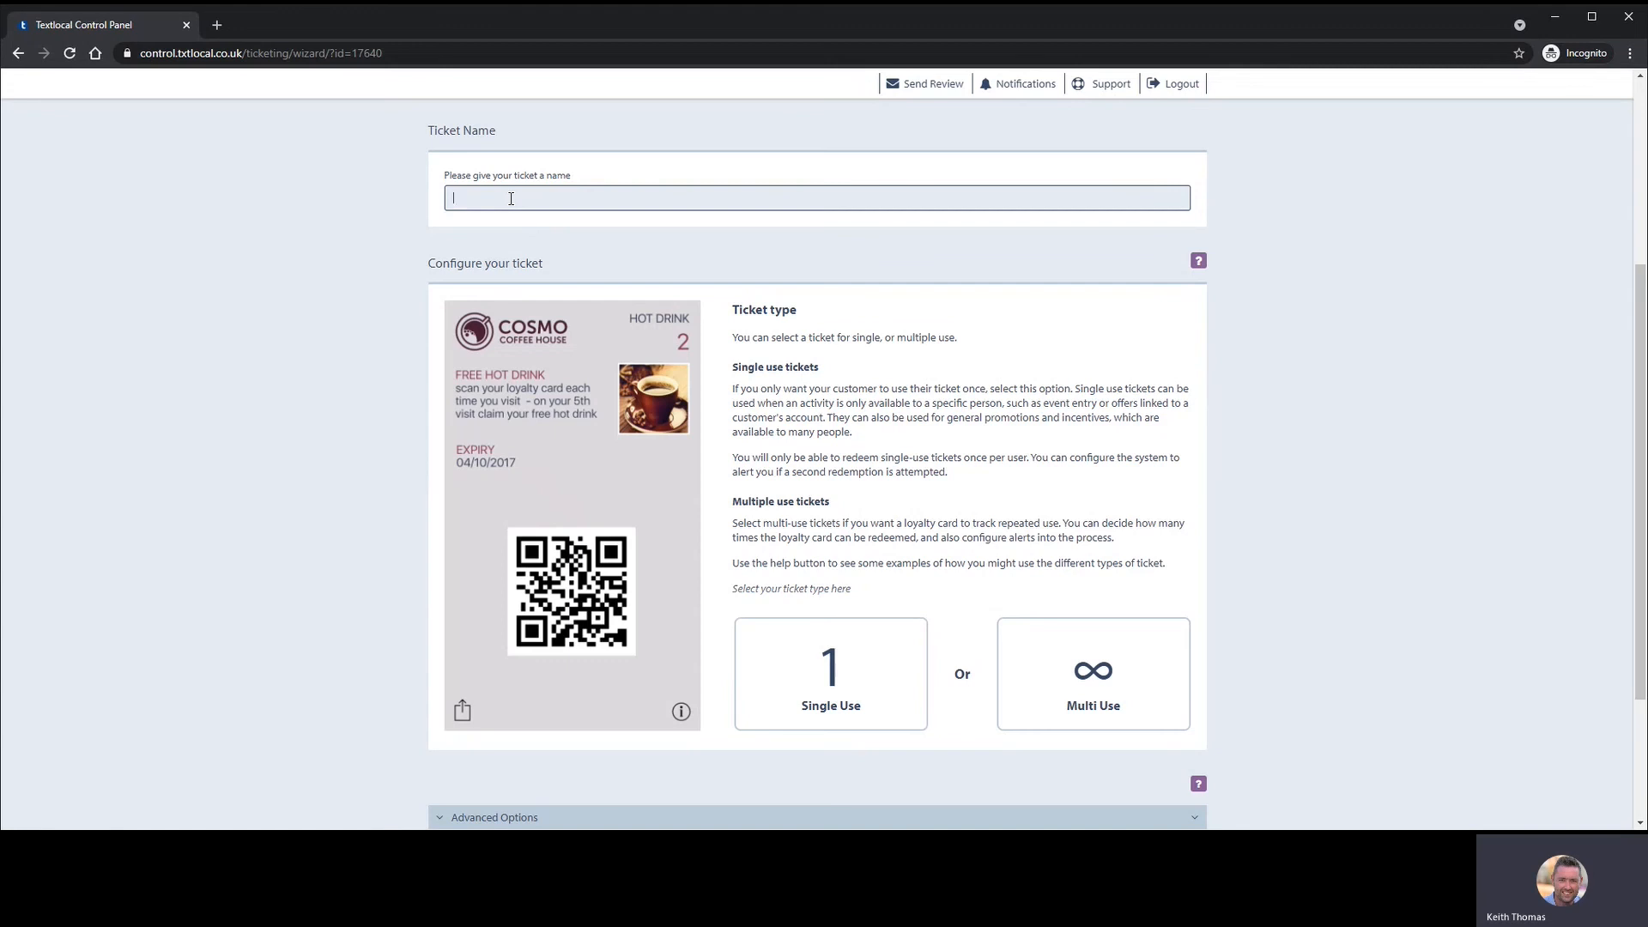
type("Demo")
scroll(728, 352, "down", 2)
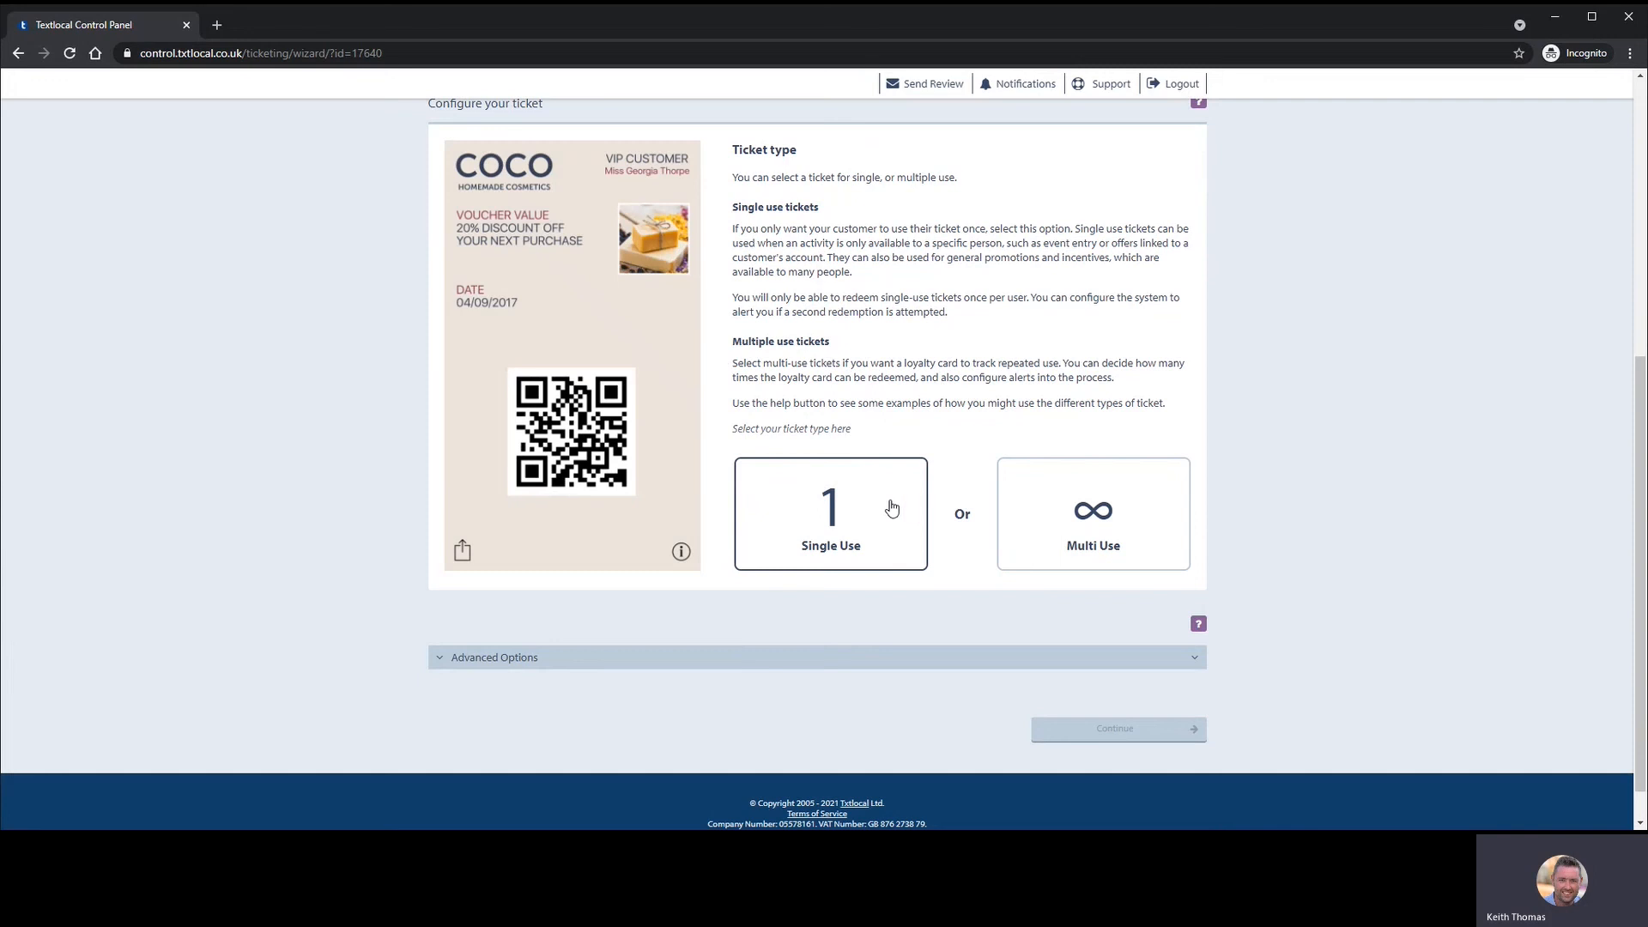
left_click(892, 508)
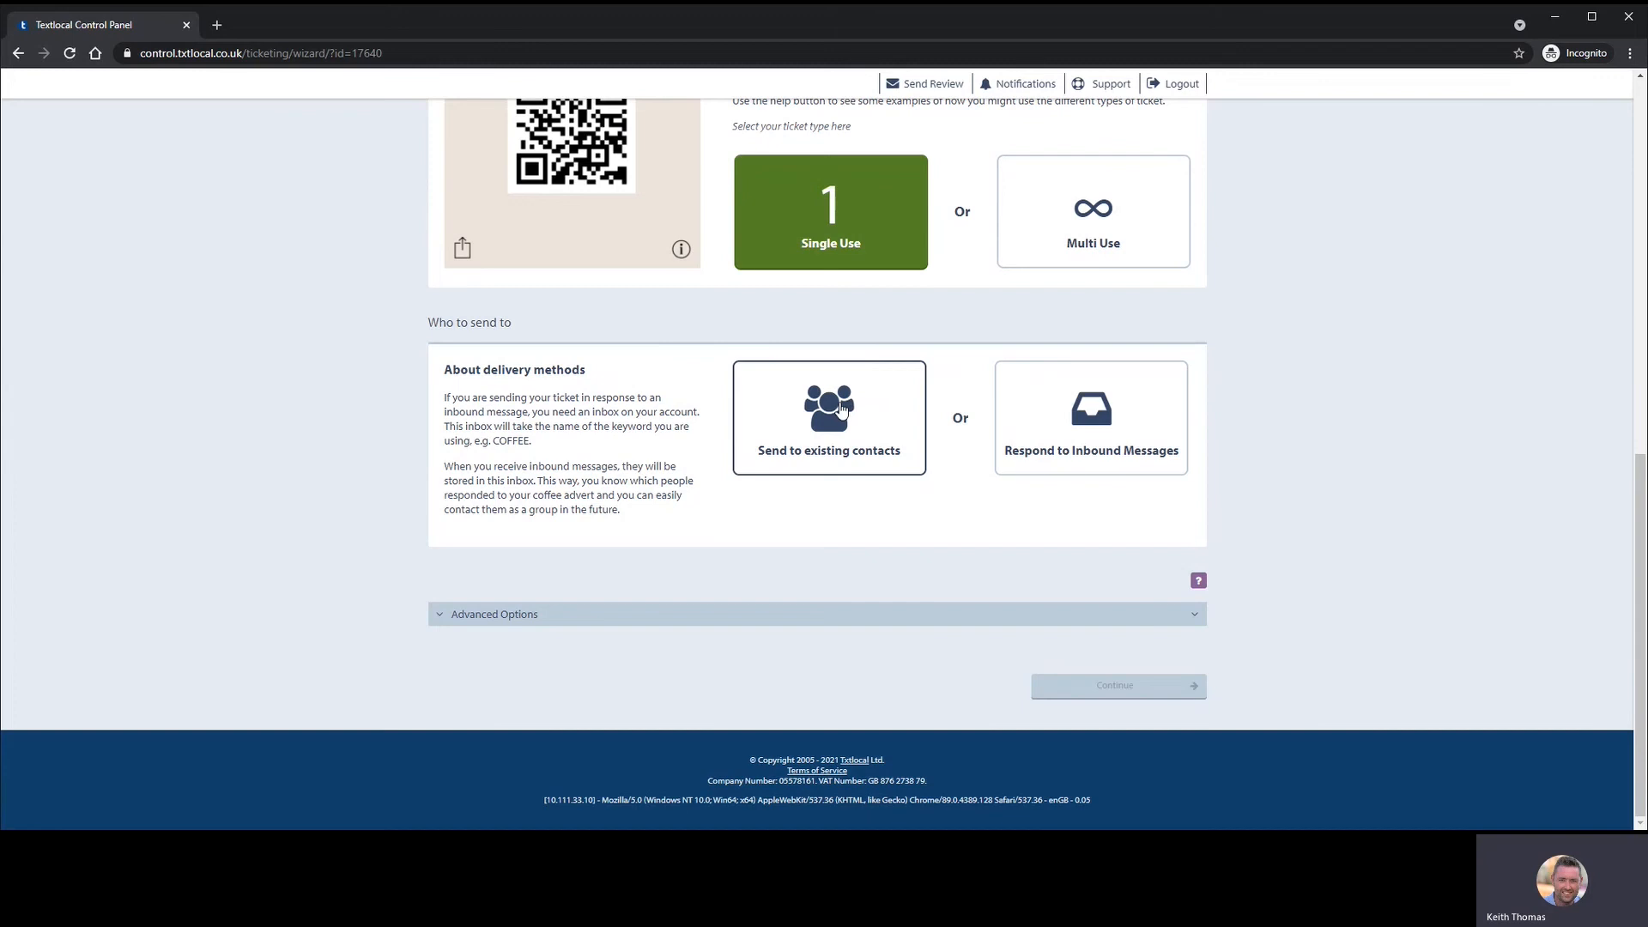
- Choose 'Send to existing contacts' and select the Test group (1 contact)
left_click(841, 405)
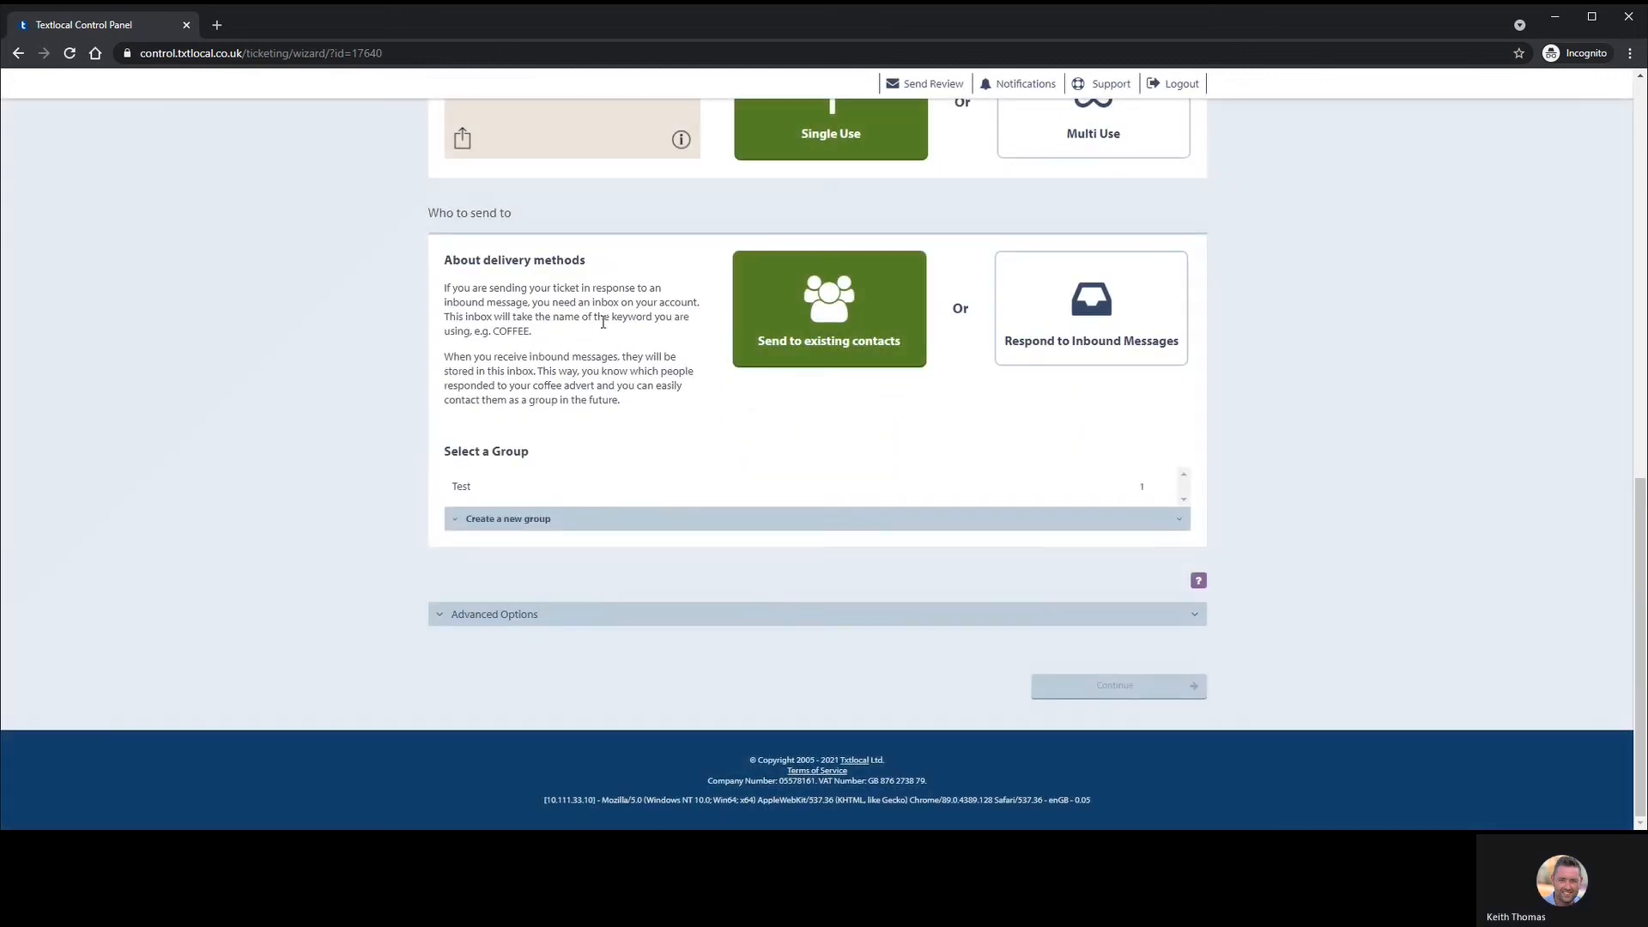
left_click(452, 495)
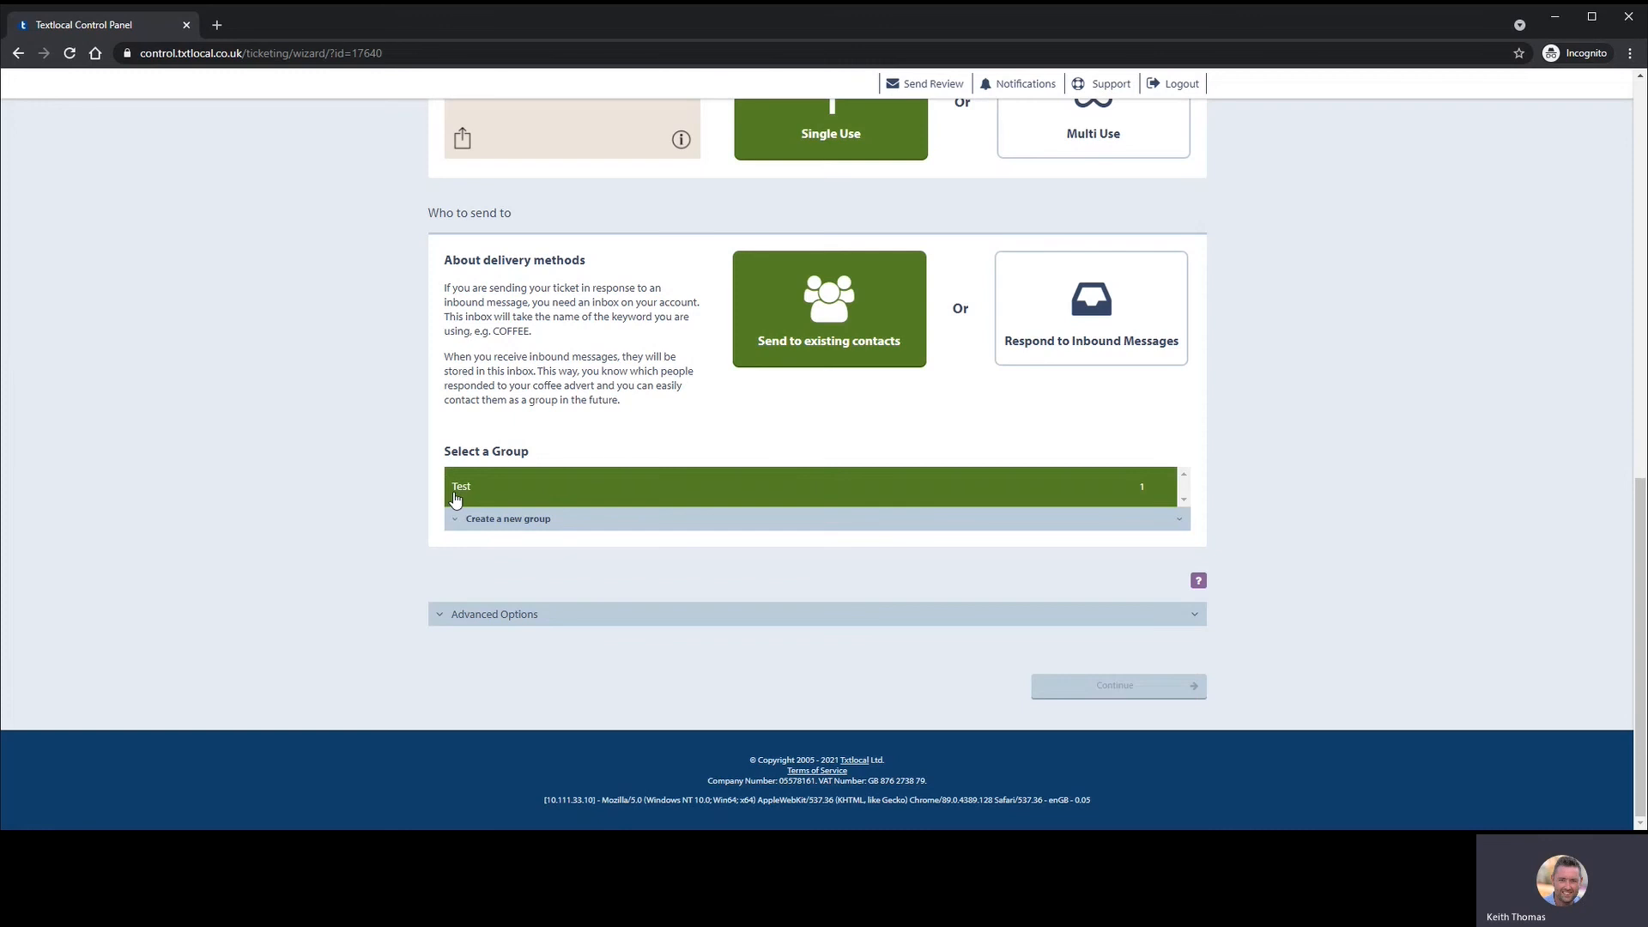
- Toggle the Test group row several times, leaving it ticked as the recipients
left_click(505, 508)
left_click(1144, 489)
left_click(1159, 494)
left_click(1155, 482)
left_click(1079, 494)
left_click(482, 486)
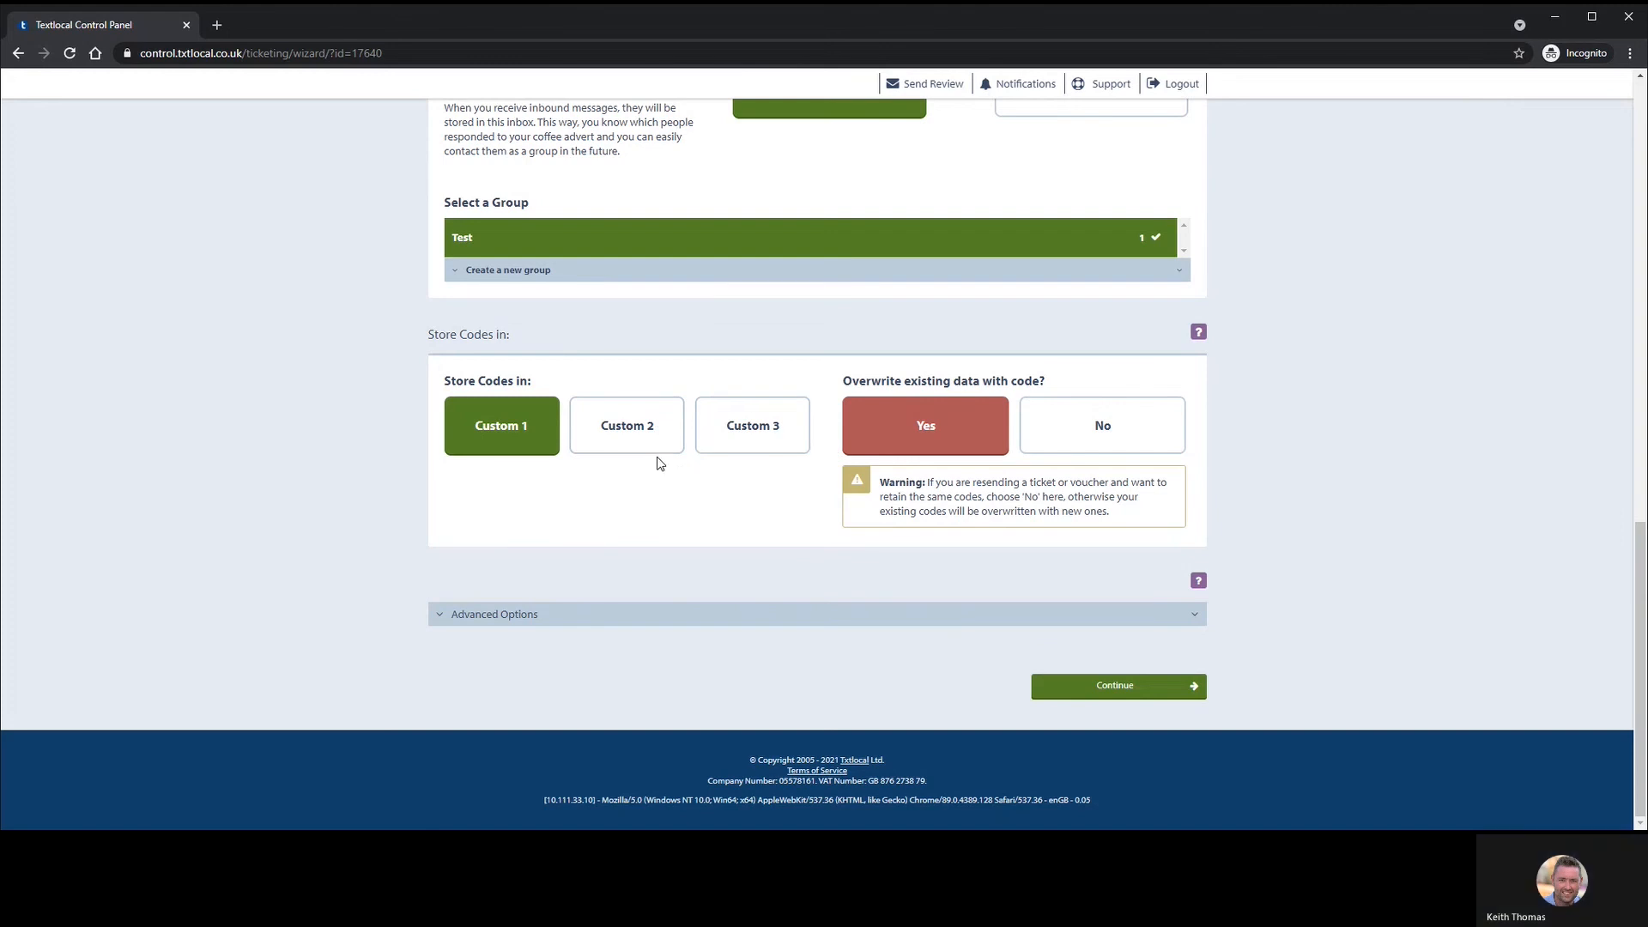
- Expand Advanced Options to show Ticket Code using system-generated codes (Default)
left_click(549, 615)
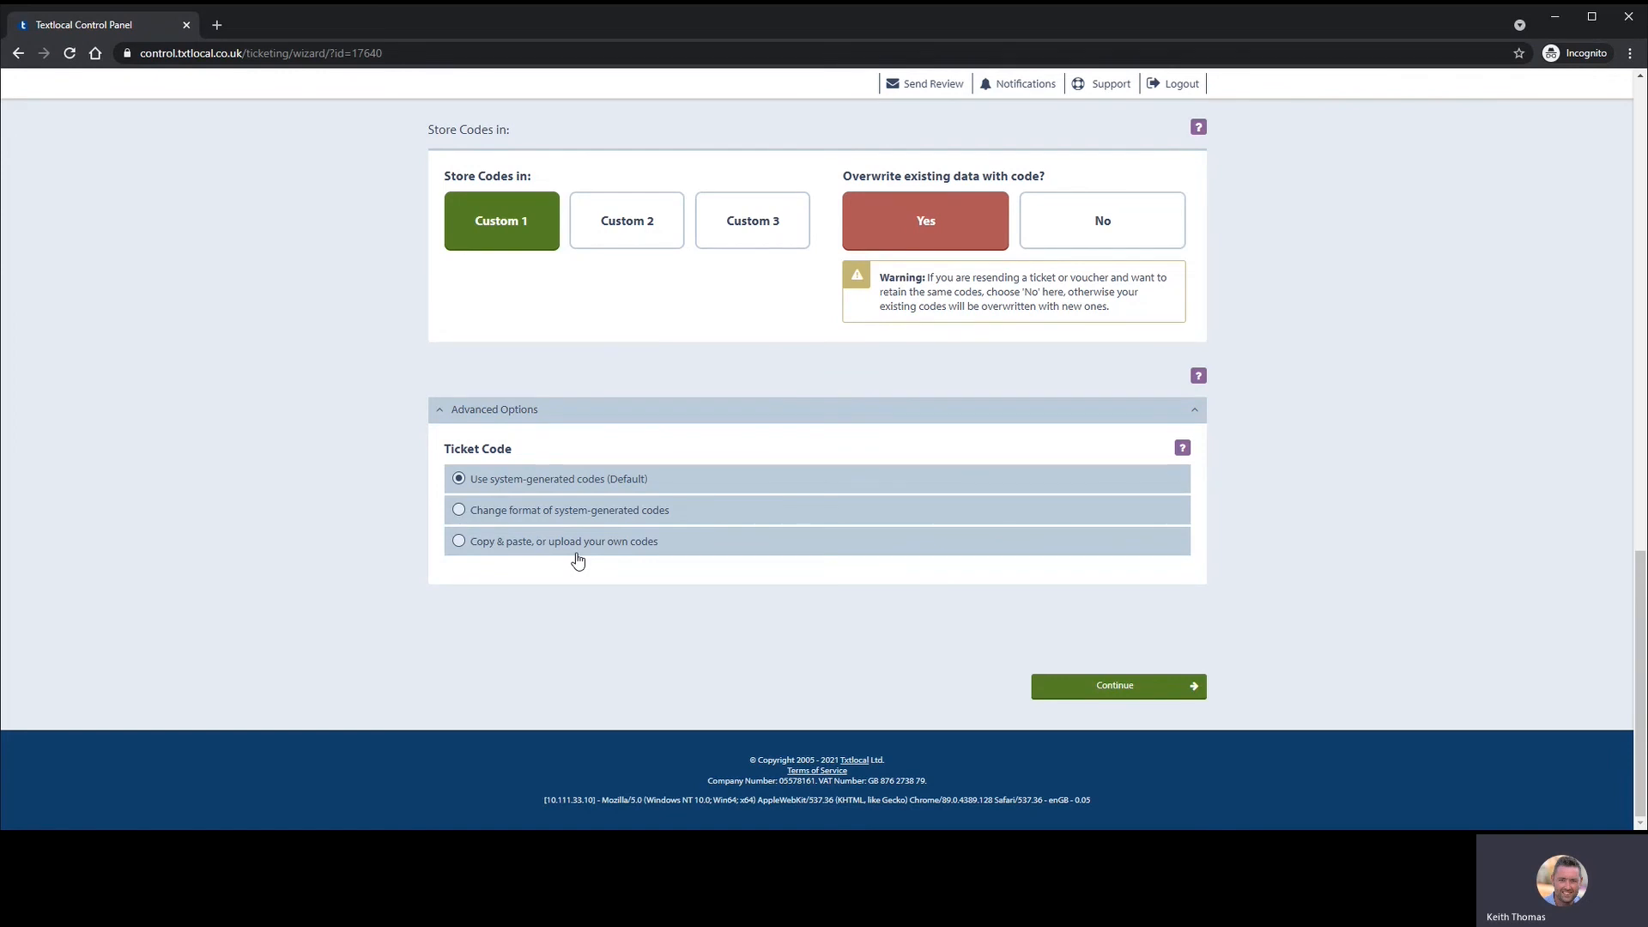
- Try a custom code format with prefix PUB and code length 4
left_click(502, 515)
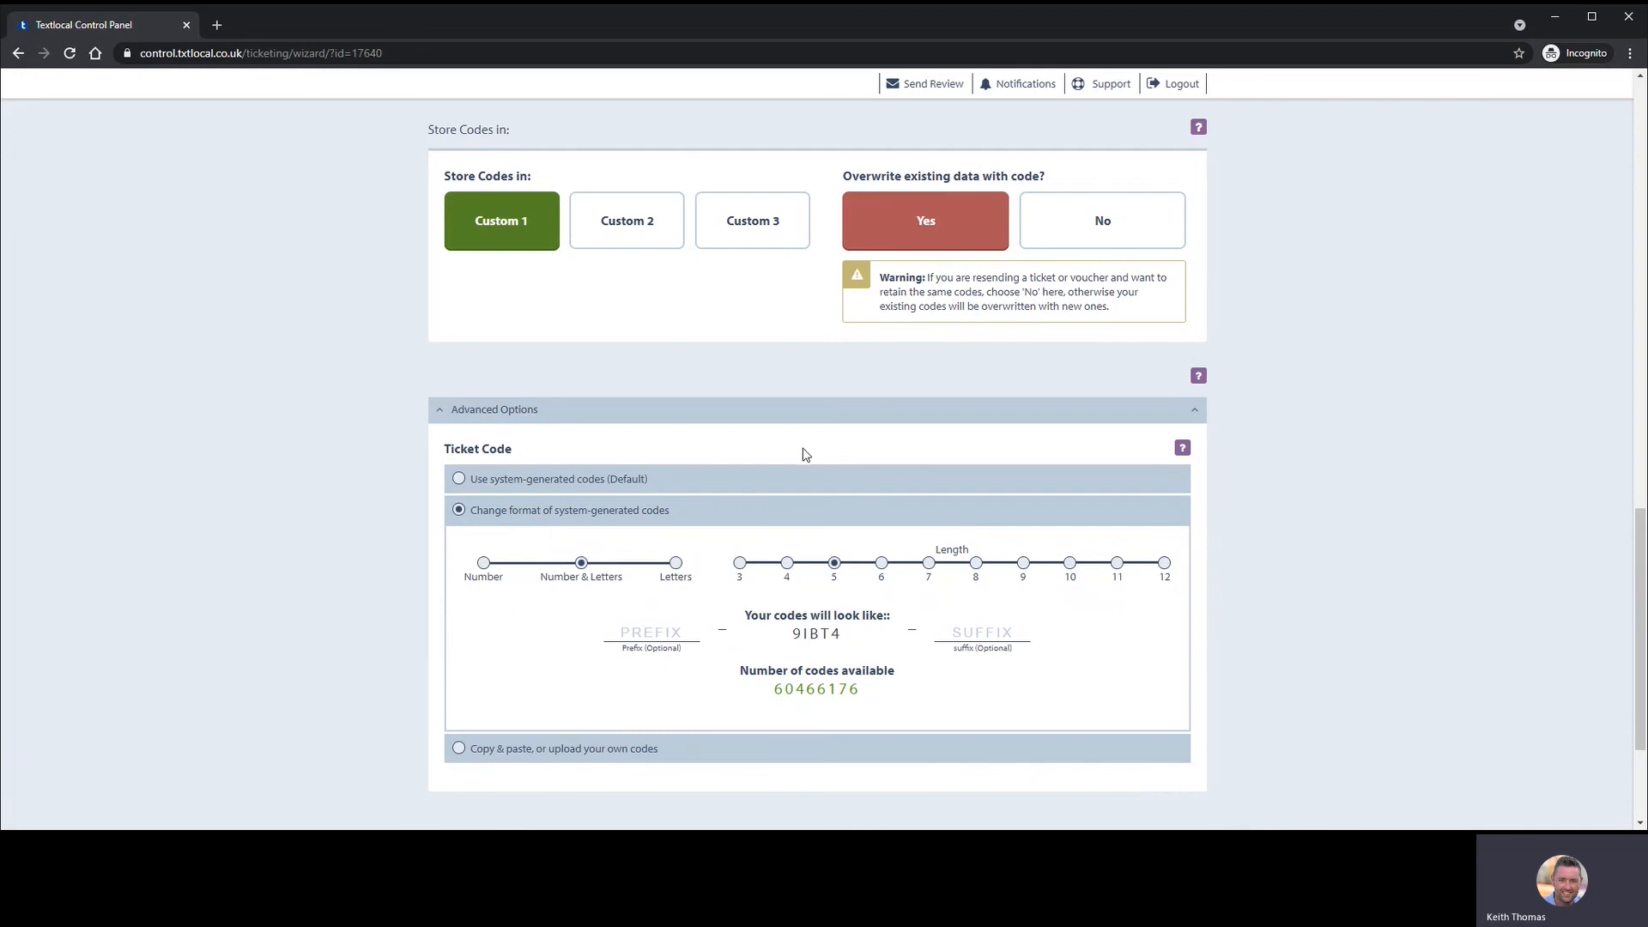
left_click(638, 630)
type("PUB")
left_click(977, 564)
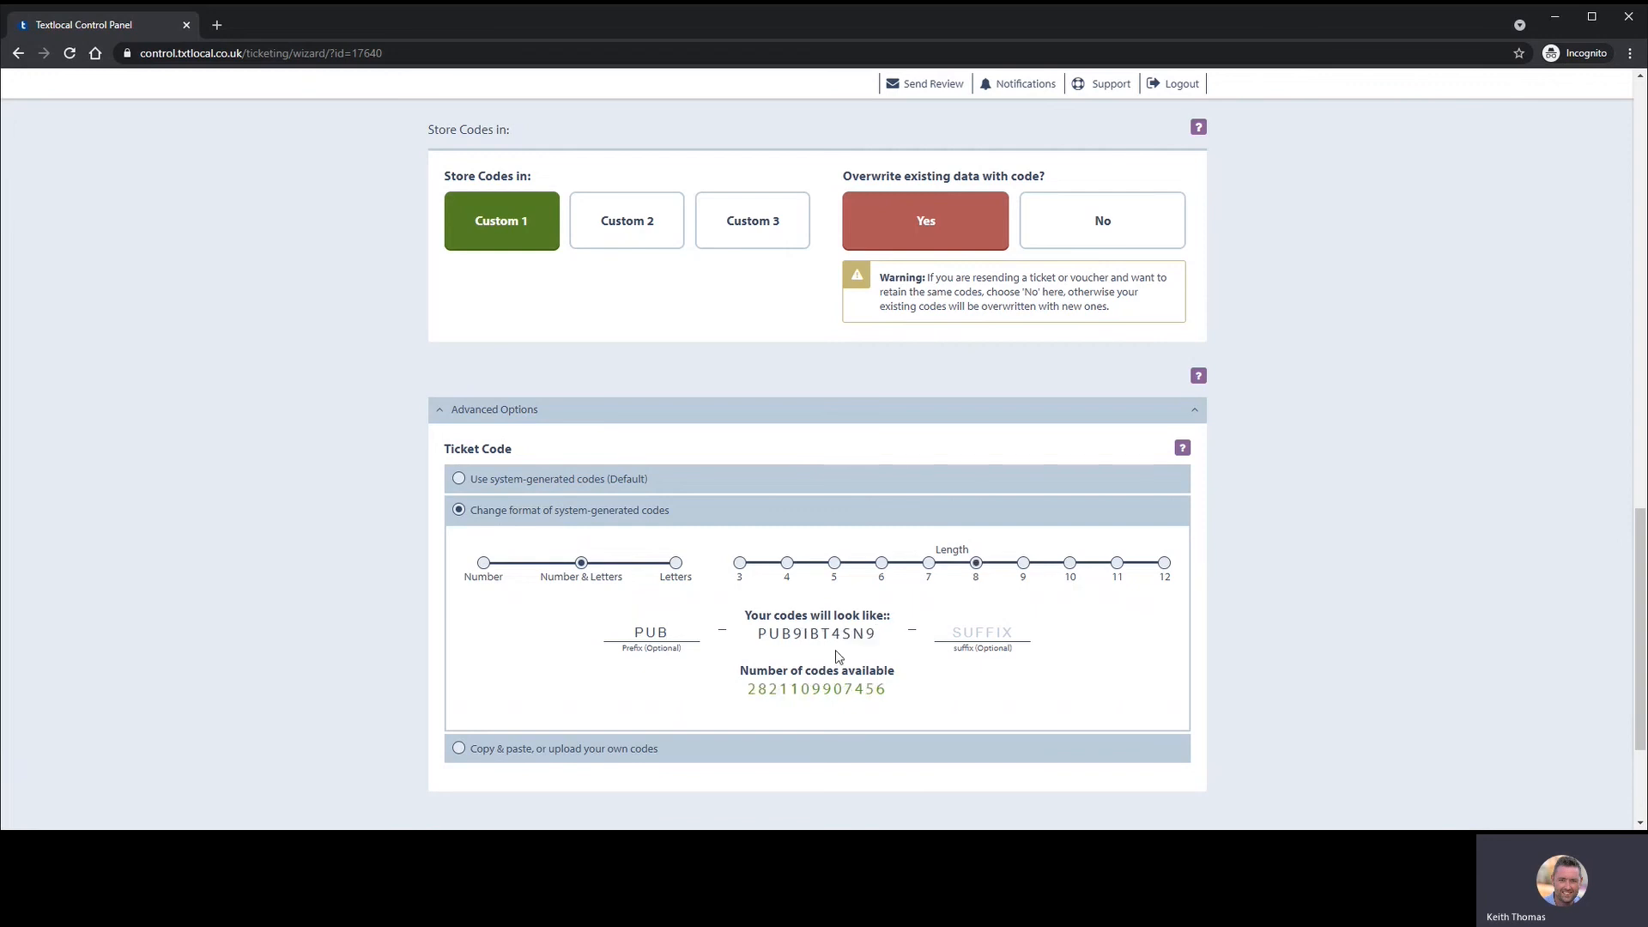
left_click(835, 565)
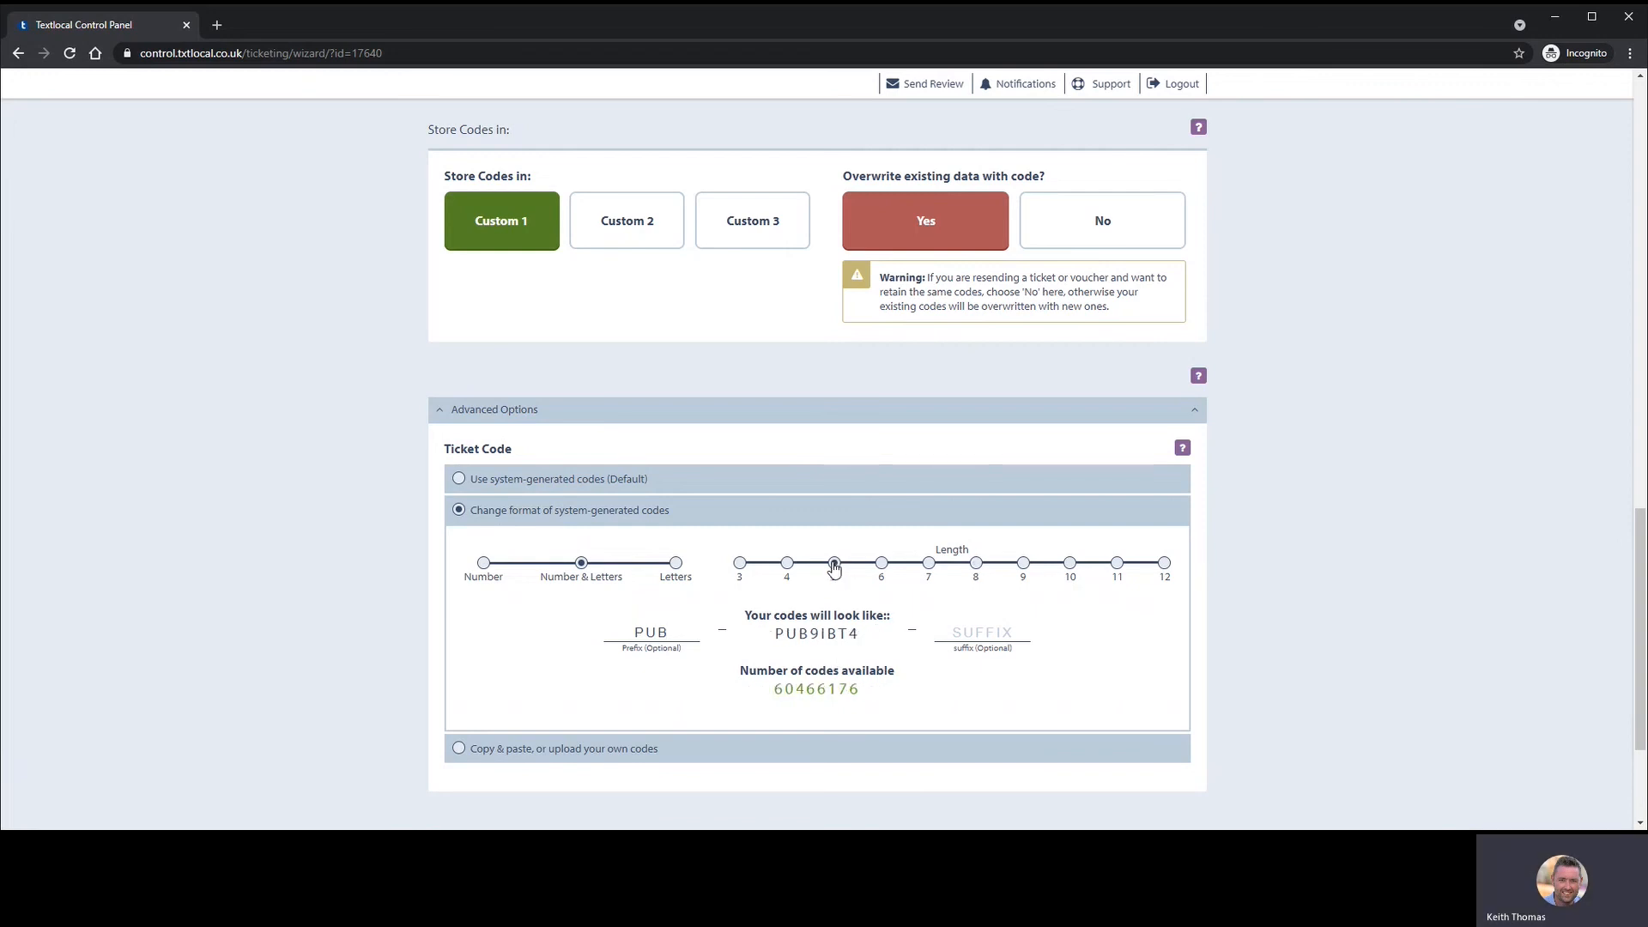
left_click(787, 565)
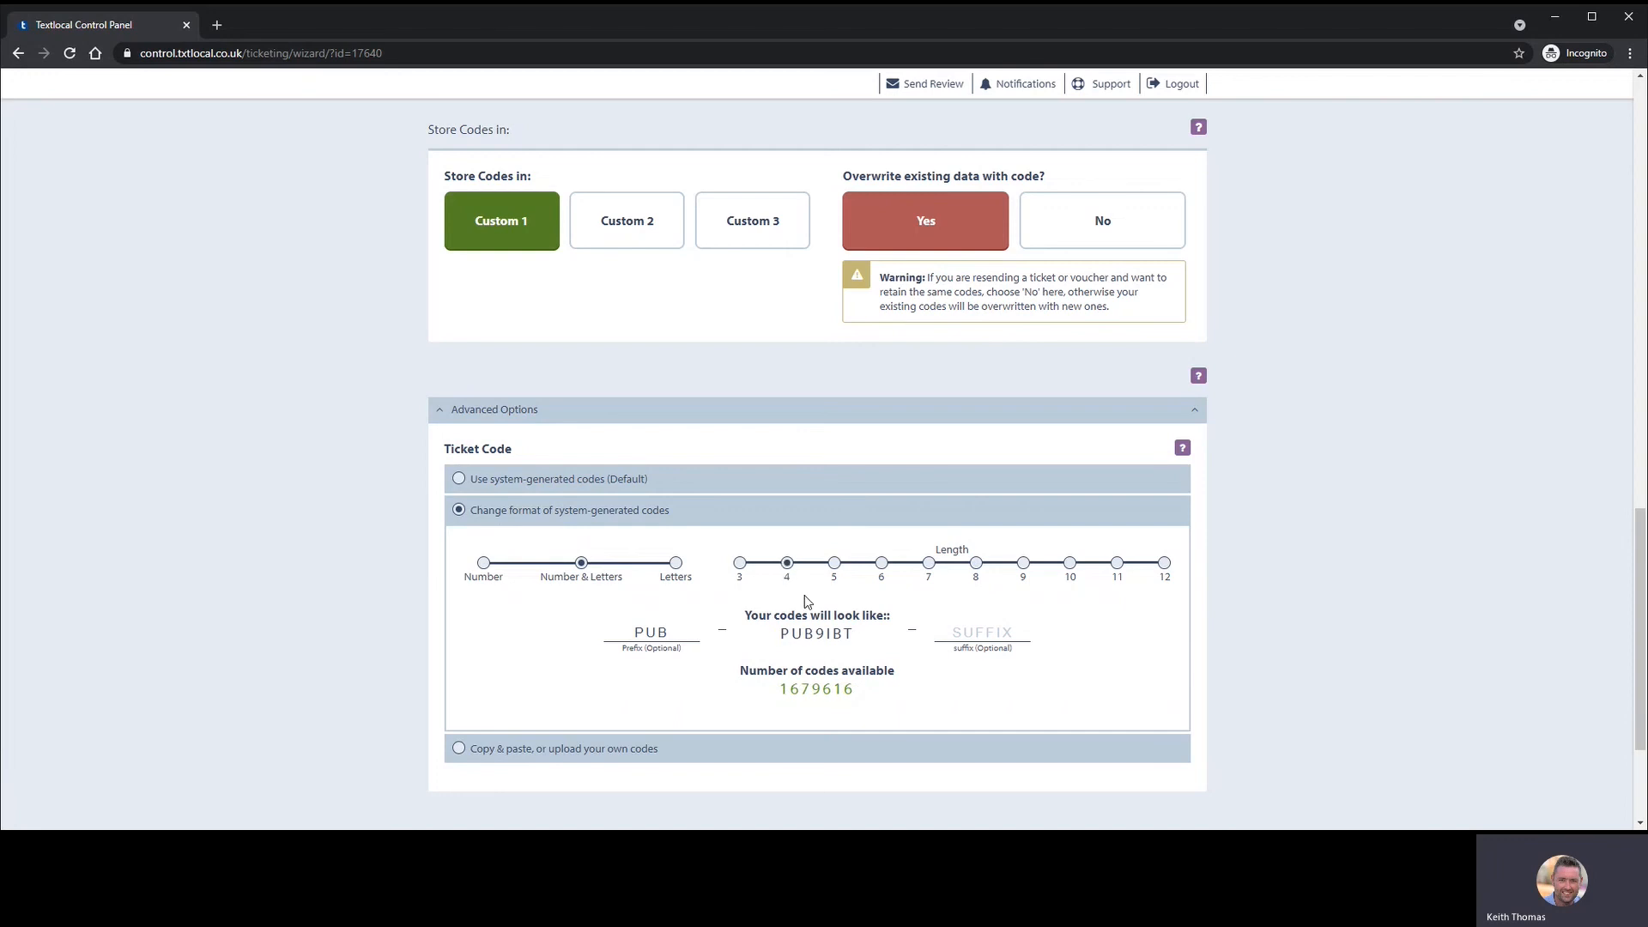
- Look at the Copy & paste option, then revert to system-generated codes (Default)
left_click(514, 751)
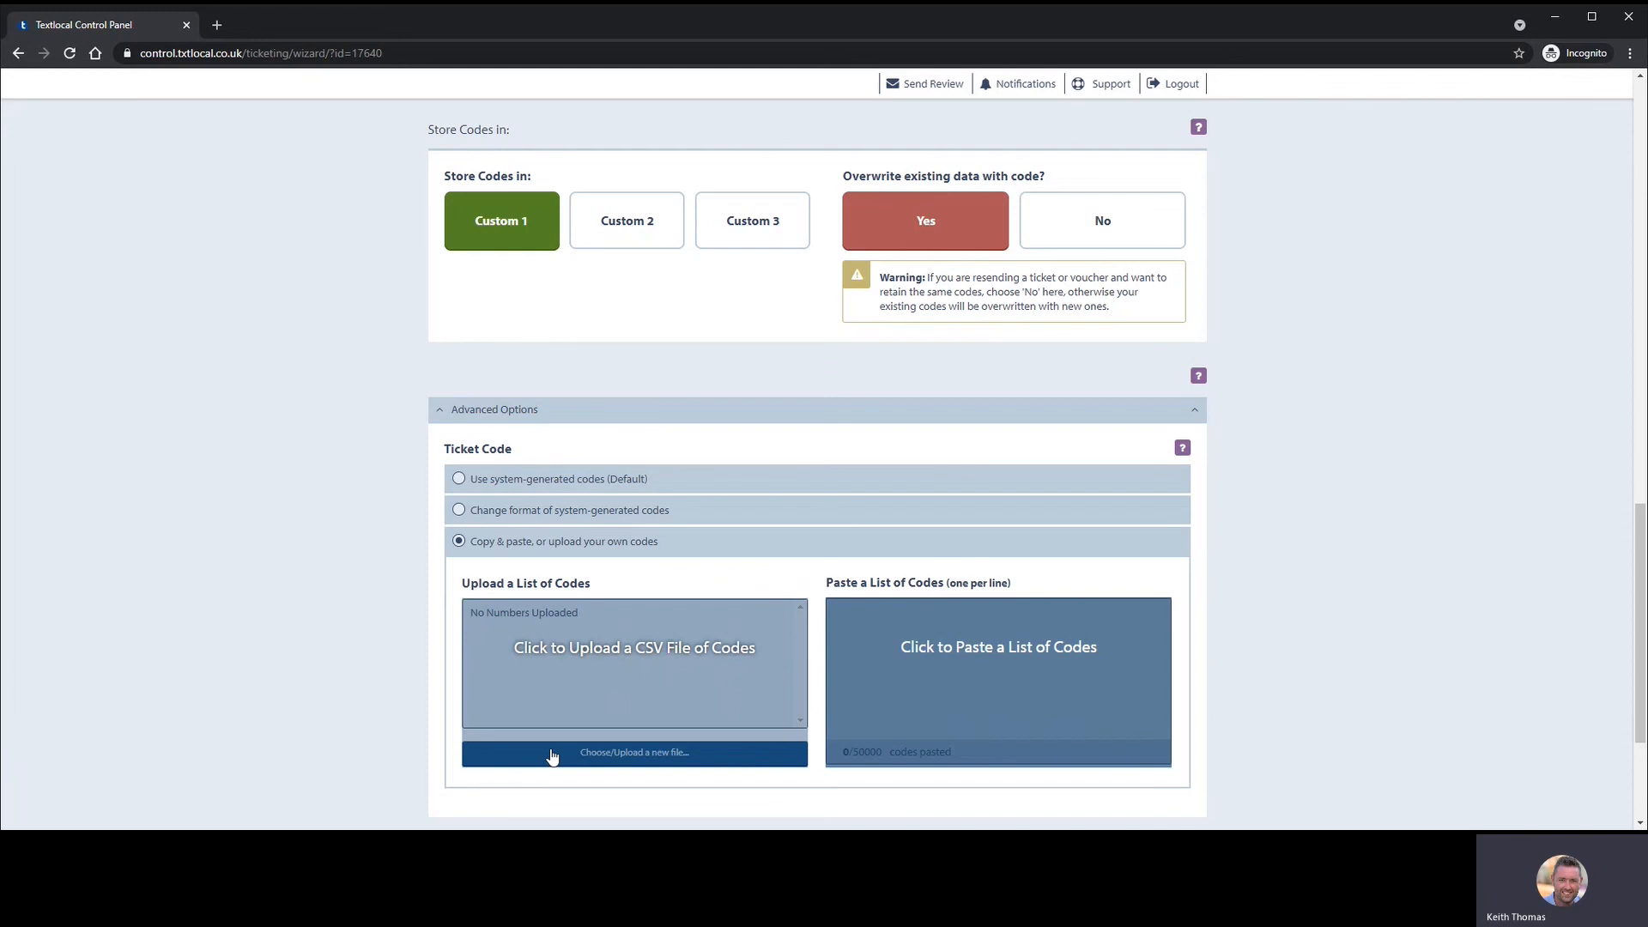
left_click(554, 481)
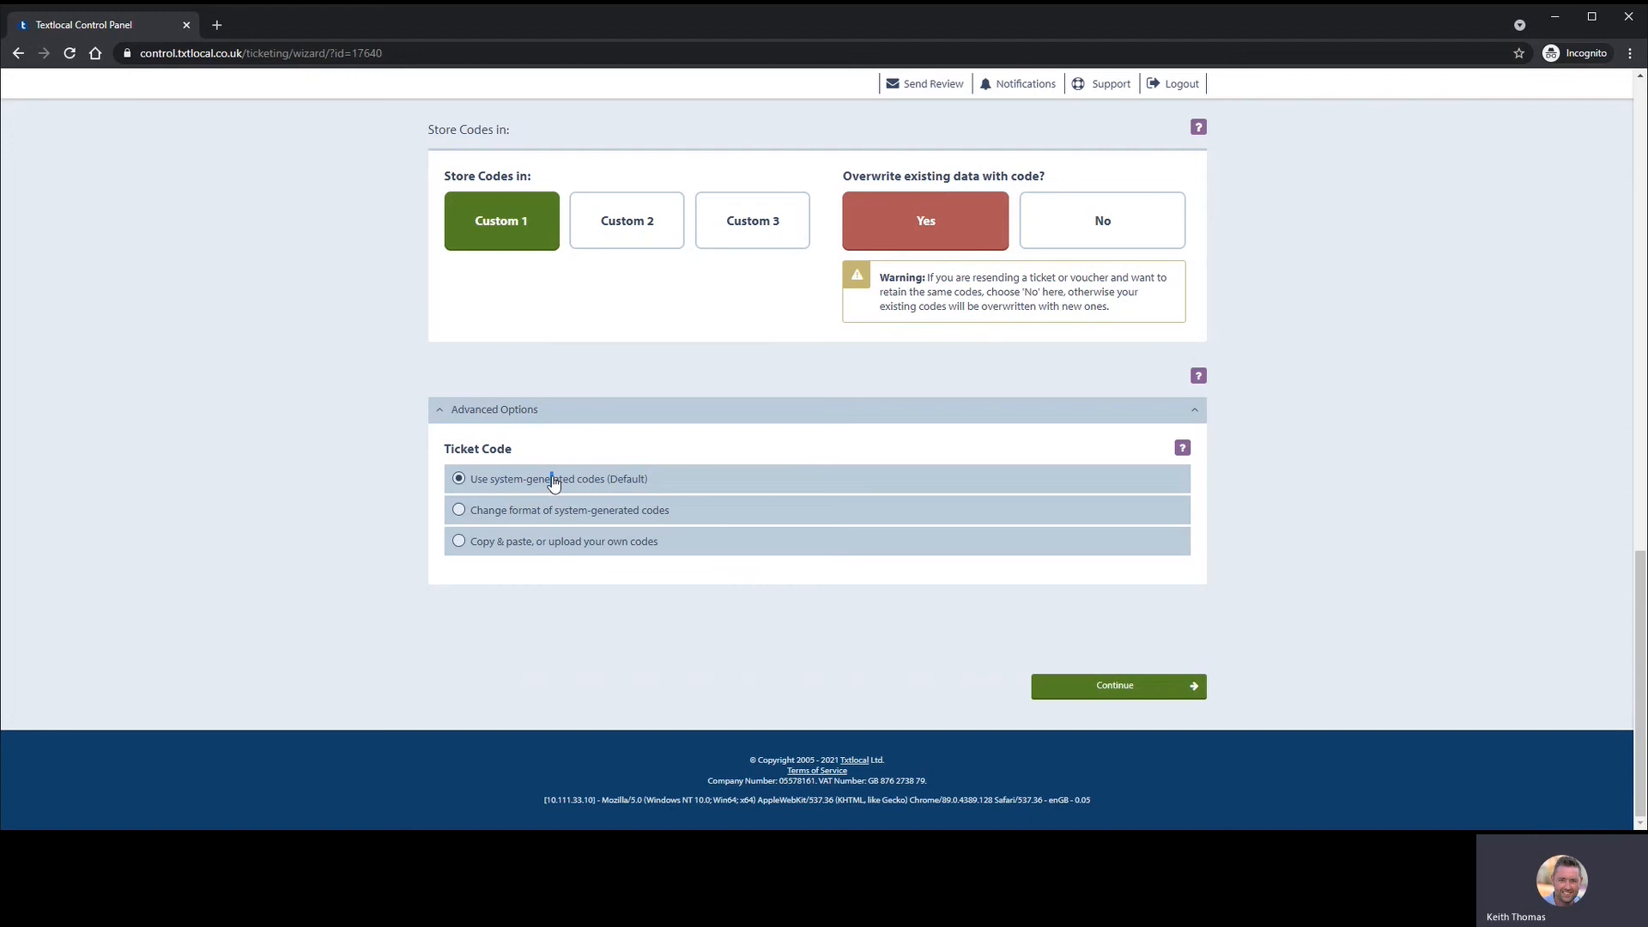
scroll(678, 429, "up", 5)
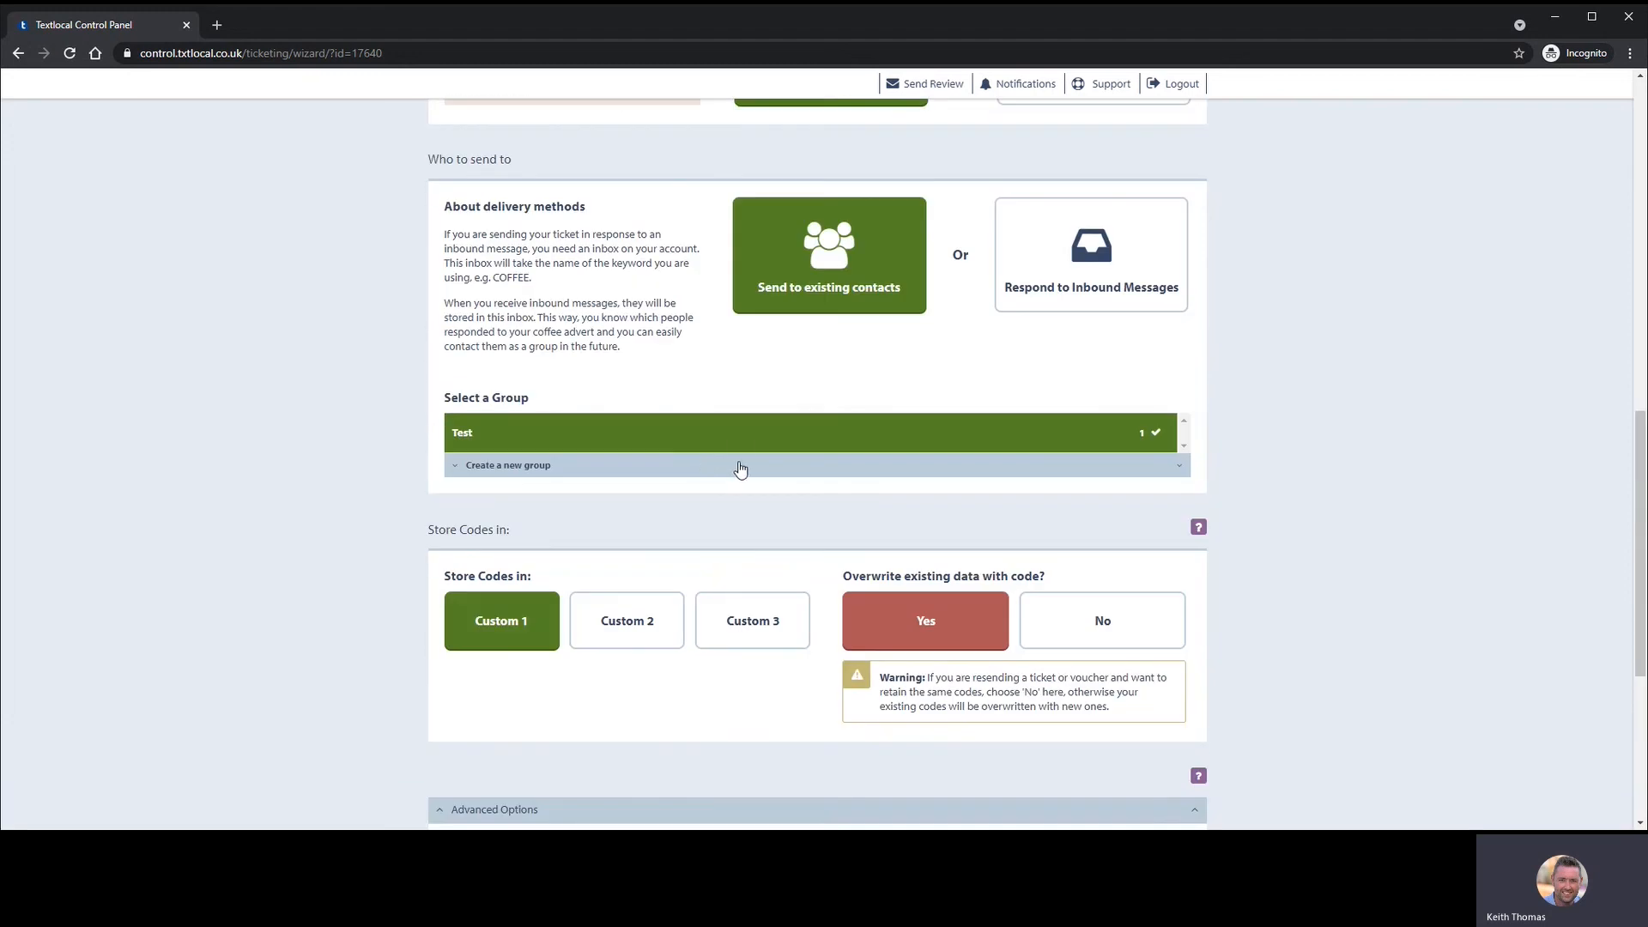
scroll(739, 438, "down", 2)
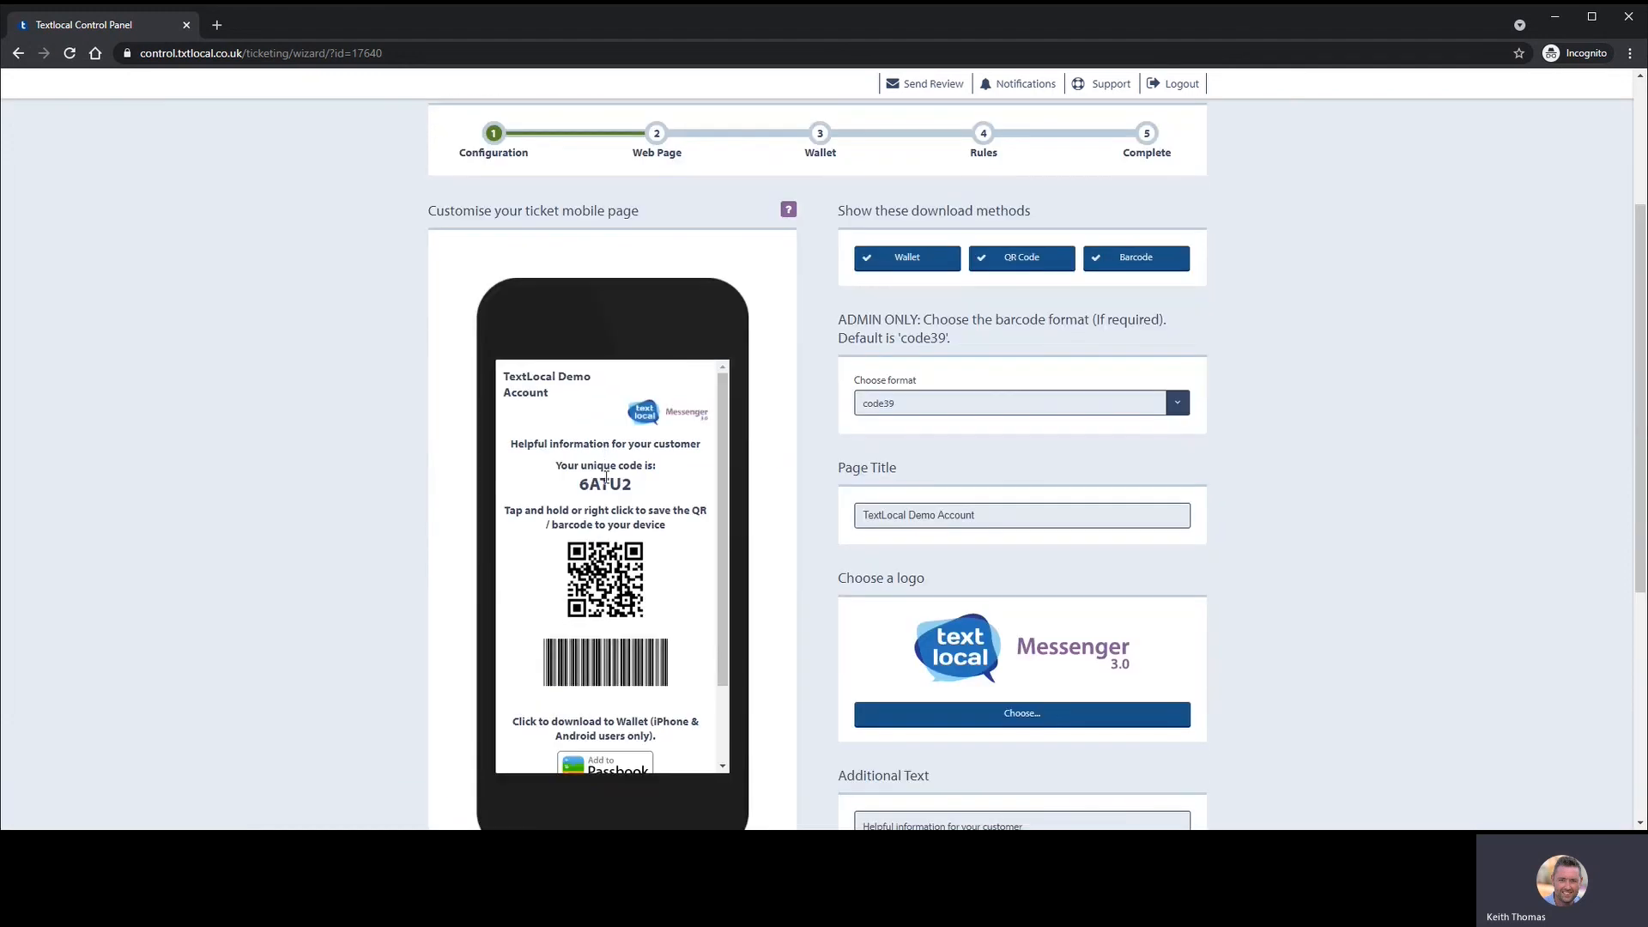
scroll(606, 483, "down", 2)
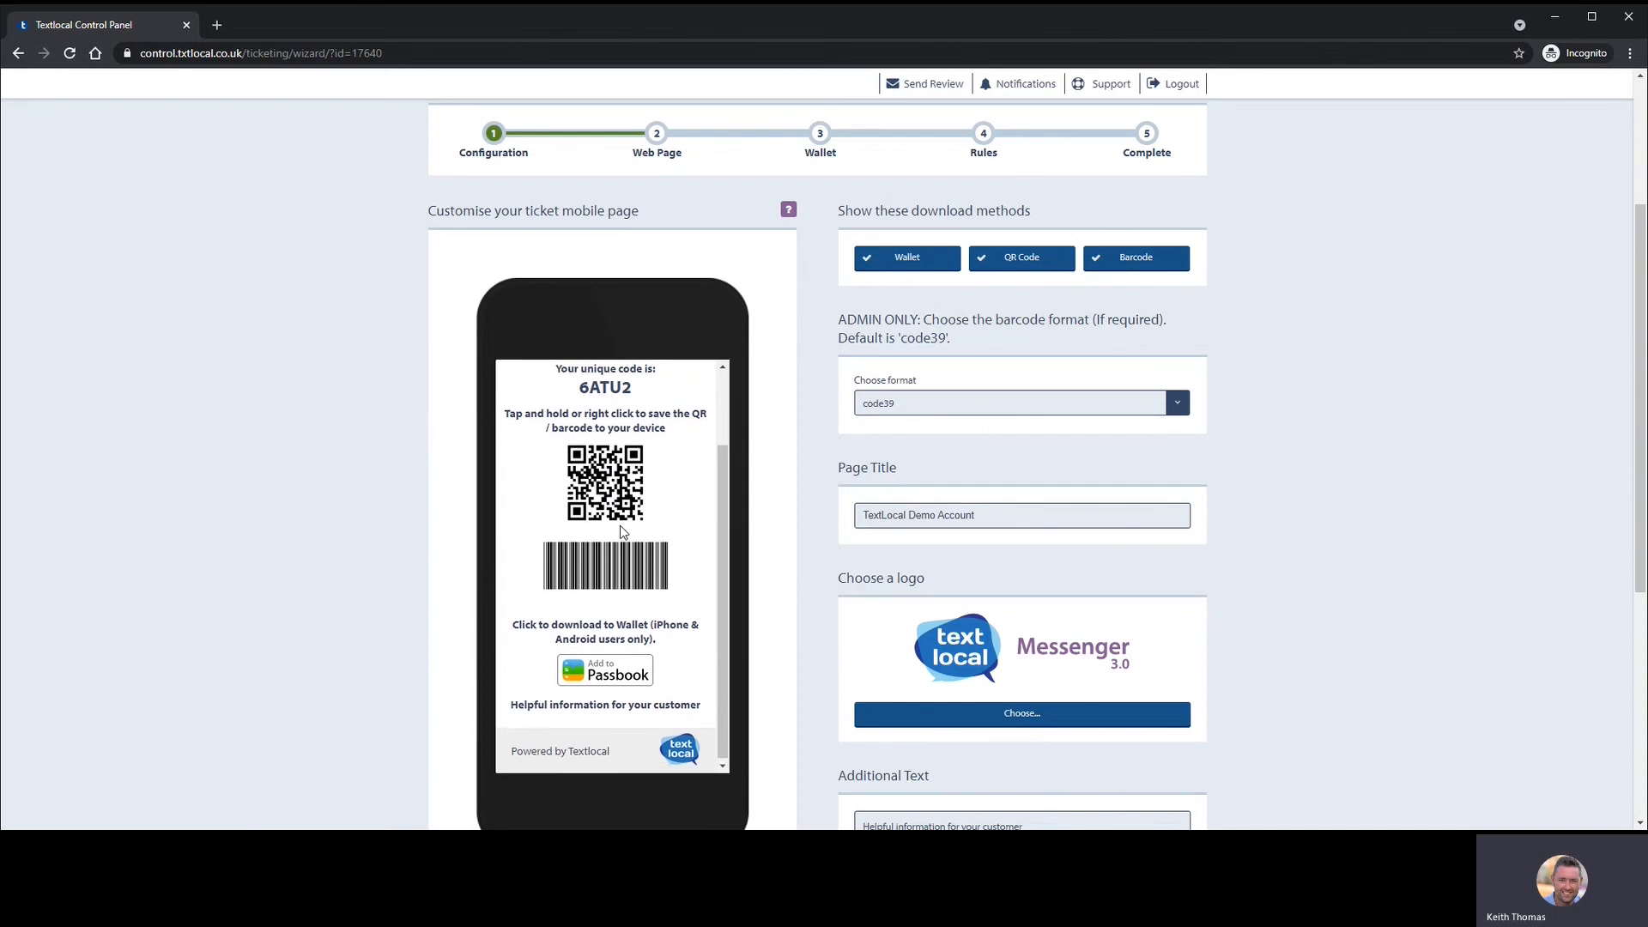
- Set the ticket page downloads to Wallet and Barcode only, with QR Code off
scroll(608, 482, "up", 2)
scroll(633, 447, "up", 1)
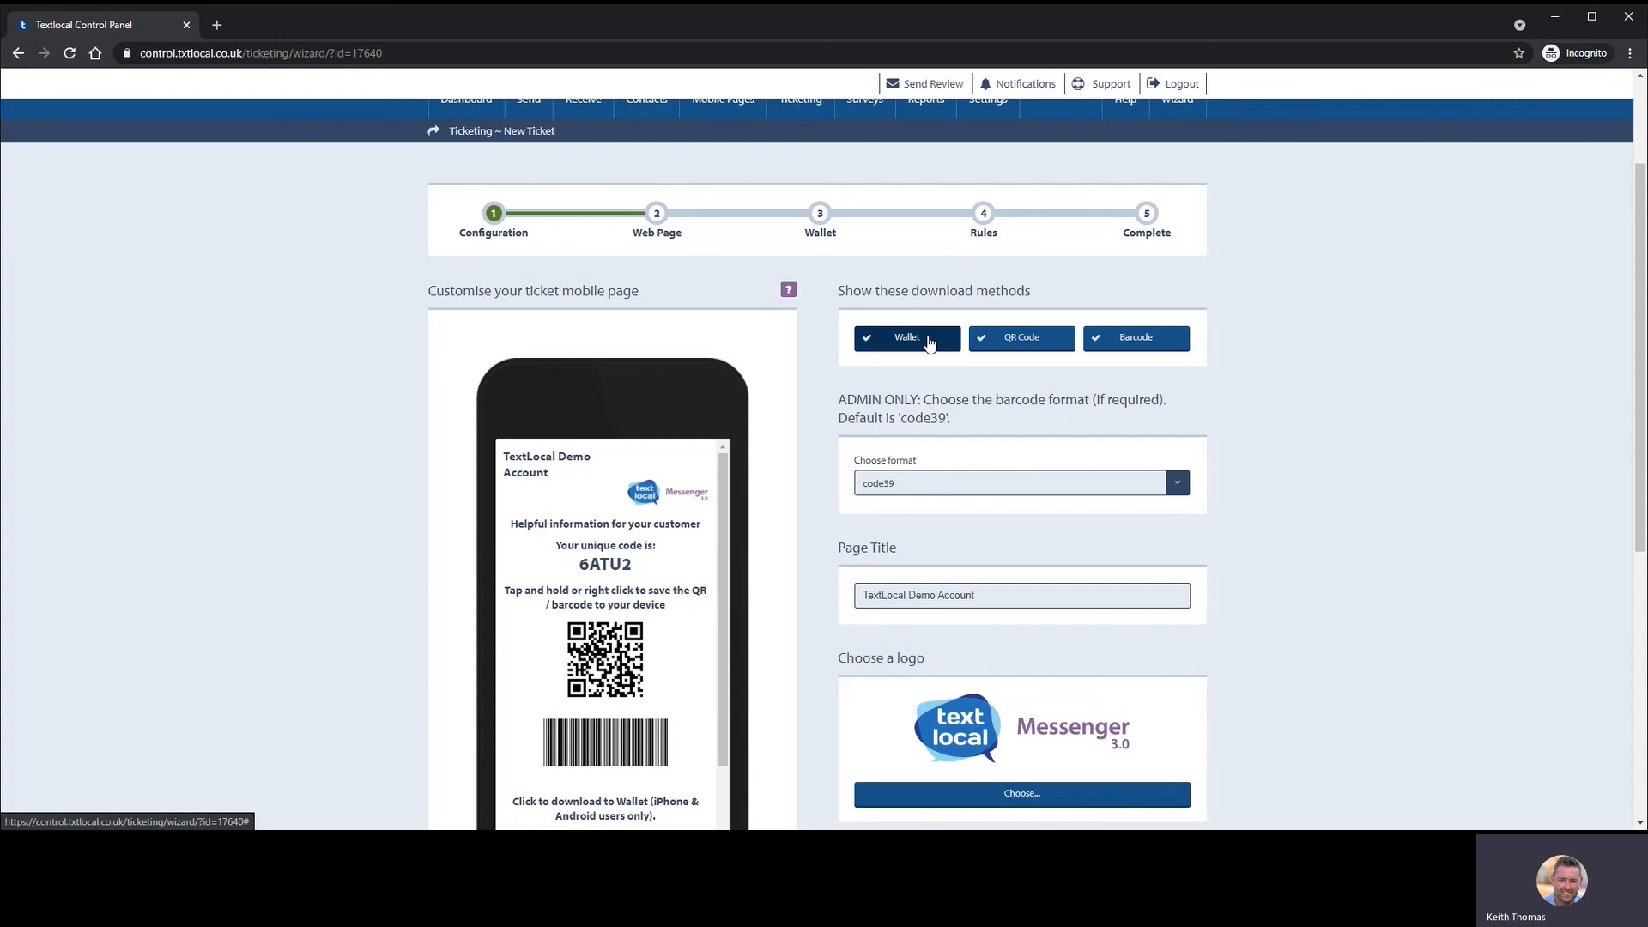
scroll(910, 339, "down", 1)
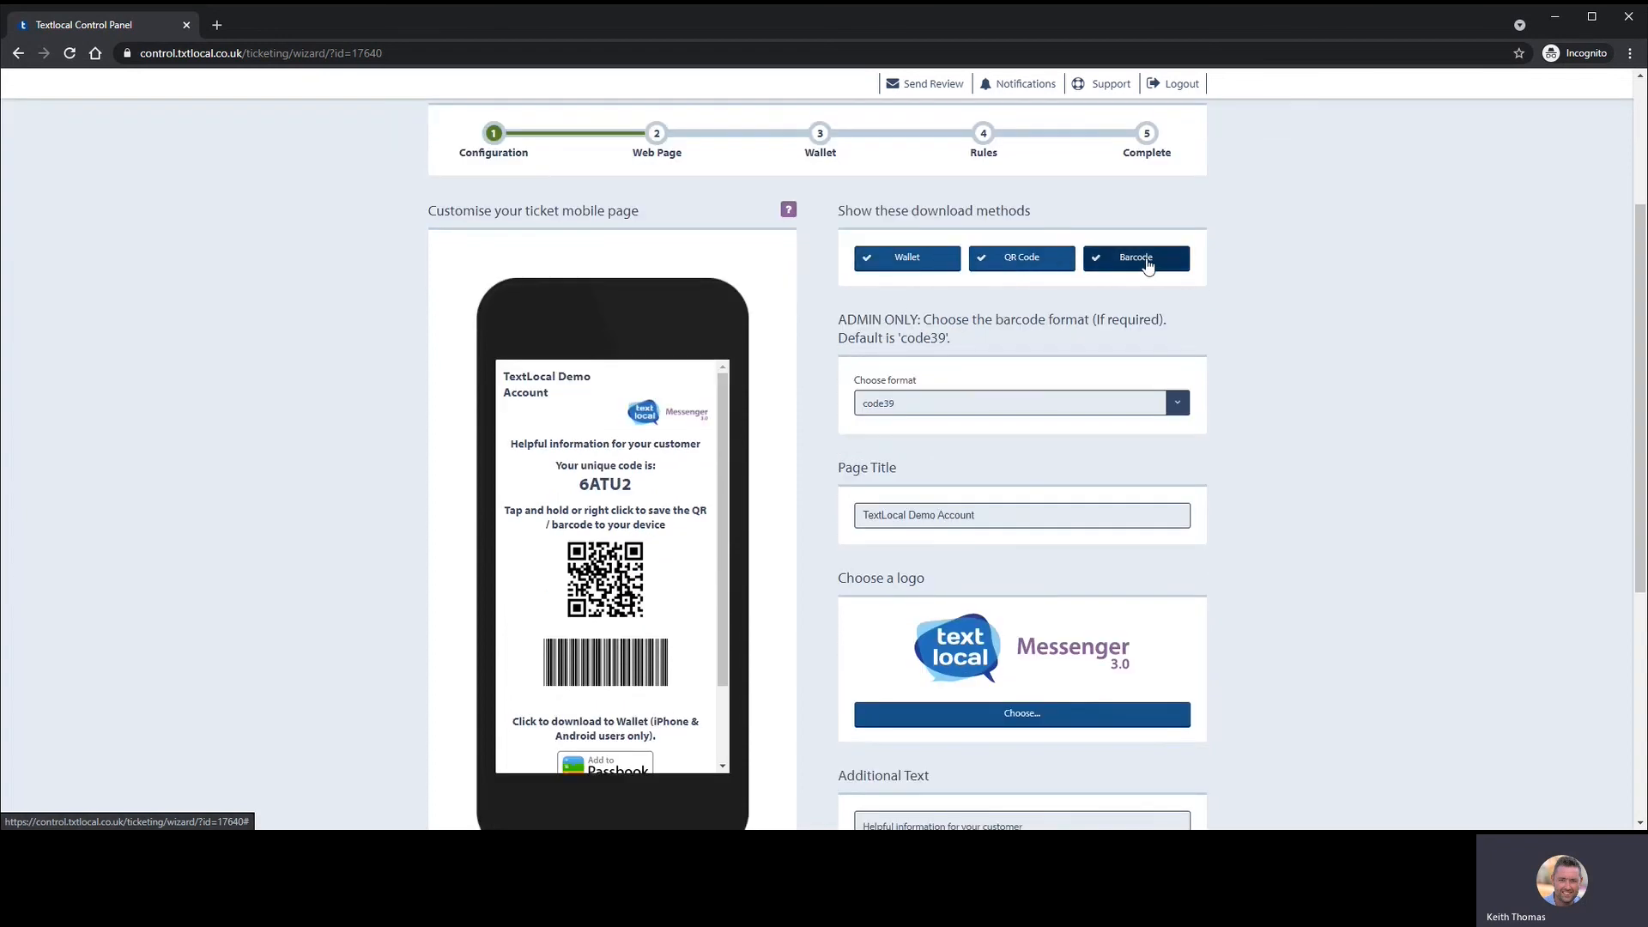
left_click(1026, 262)
left_click(1129, 259)
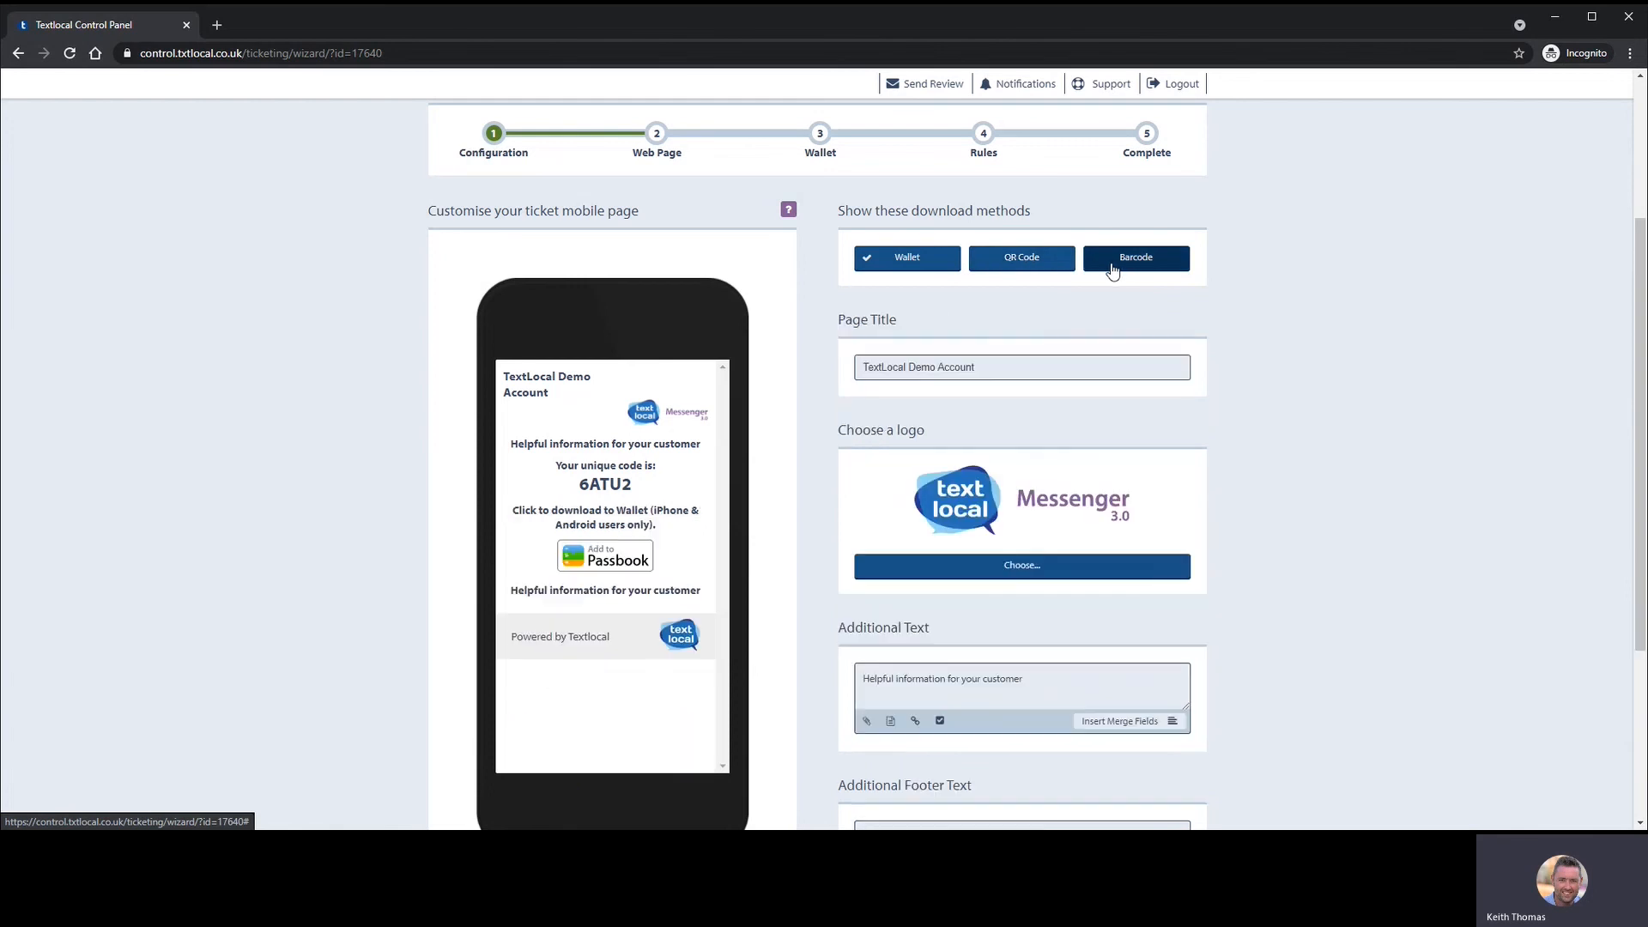
left_click(1049, 266)
left_click(1112, 262)
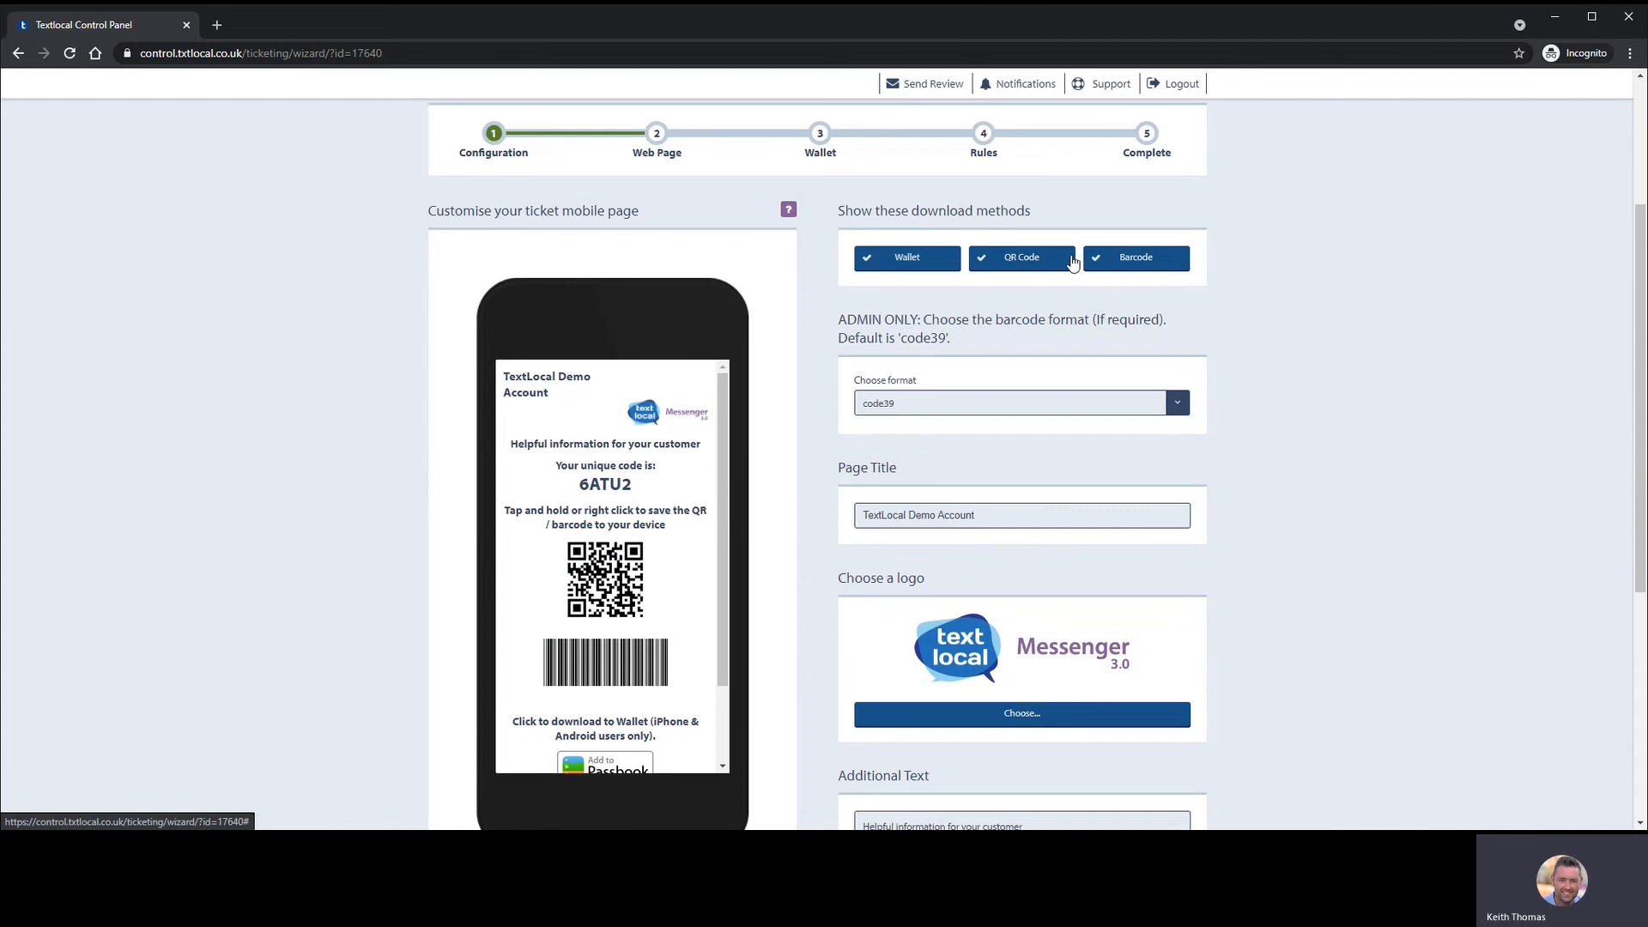
left_click(1095, 261)
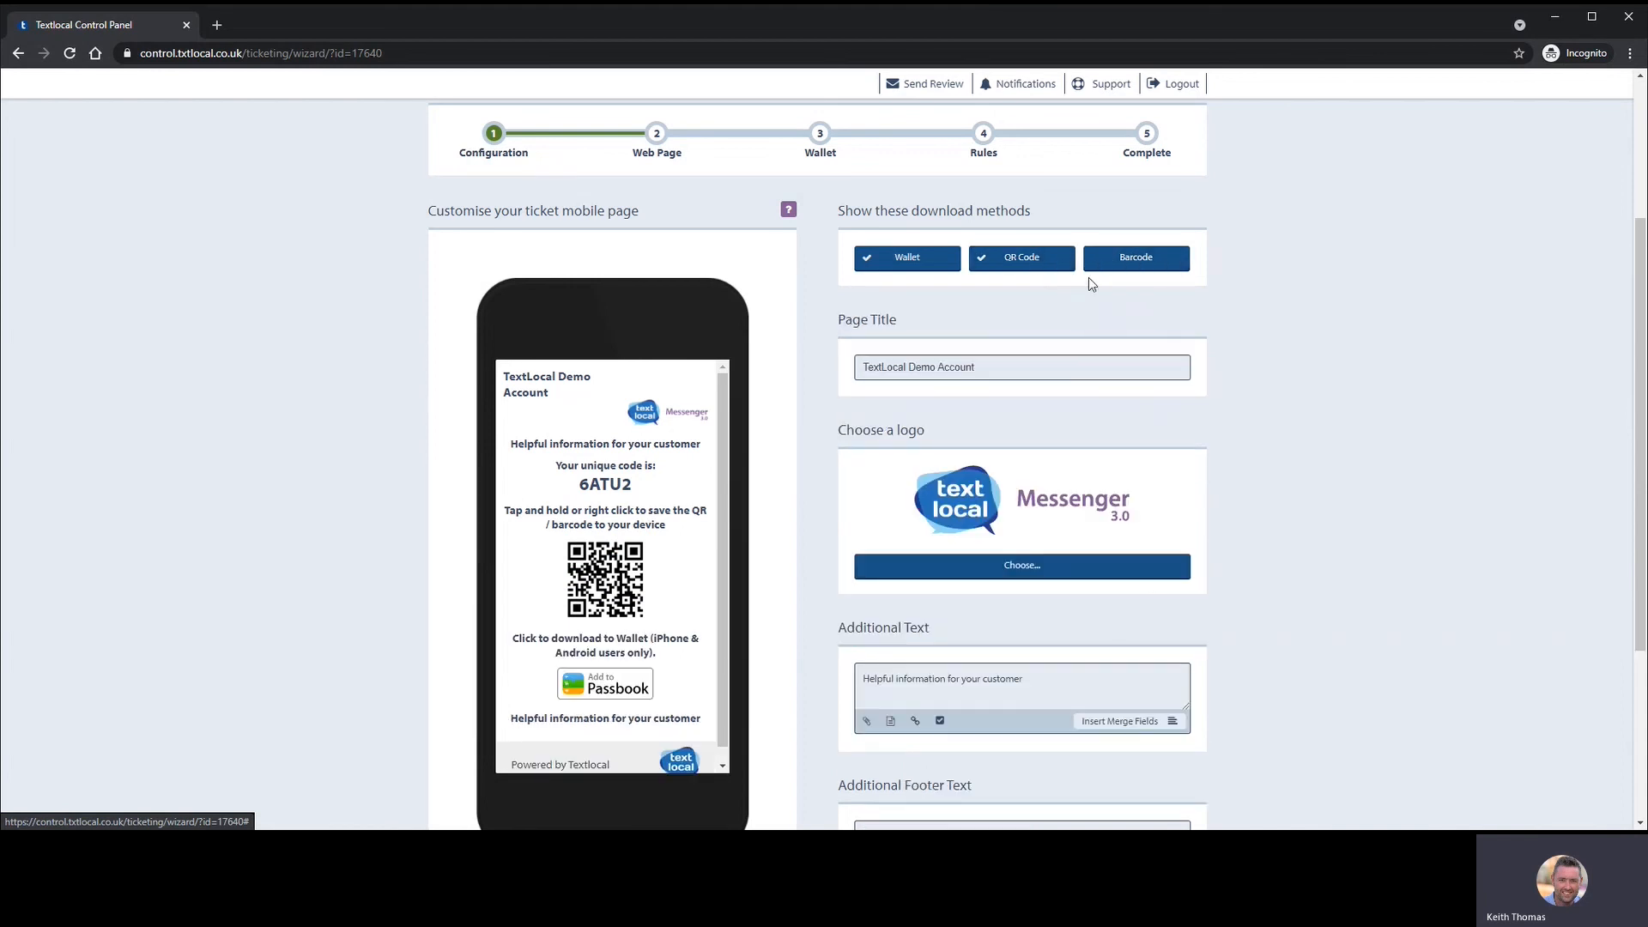
left_click(1053, 266)
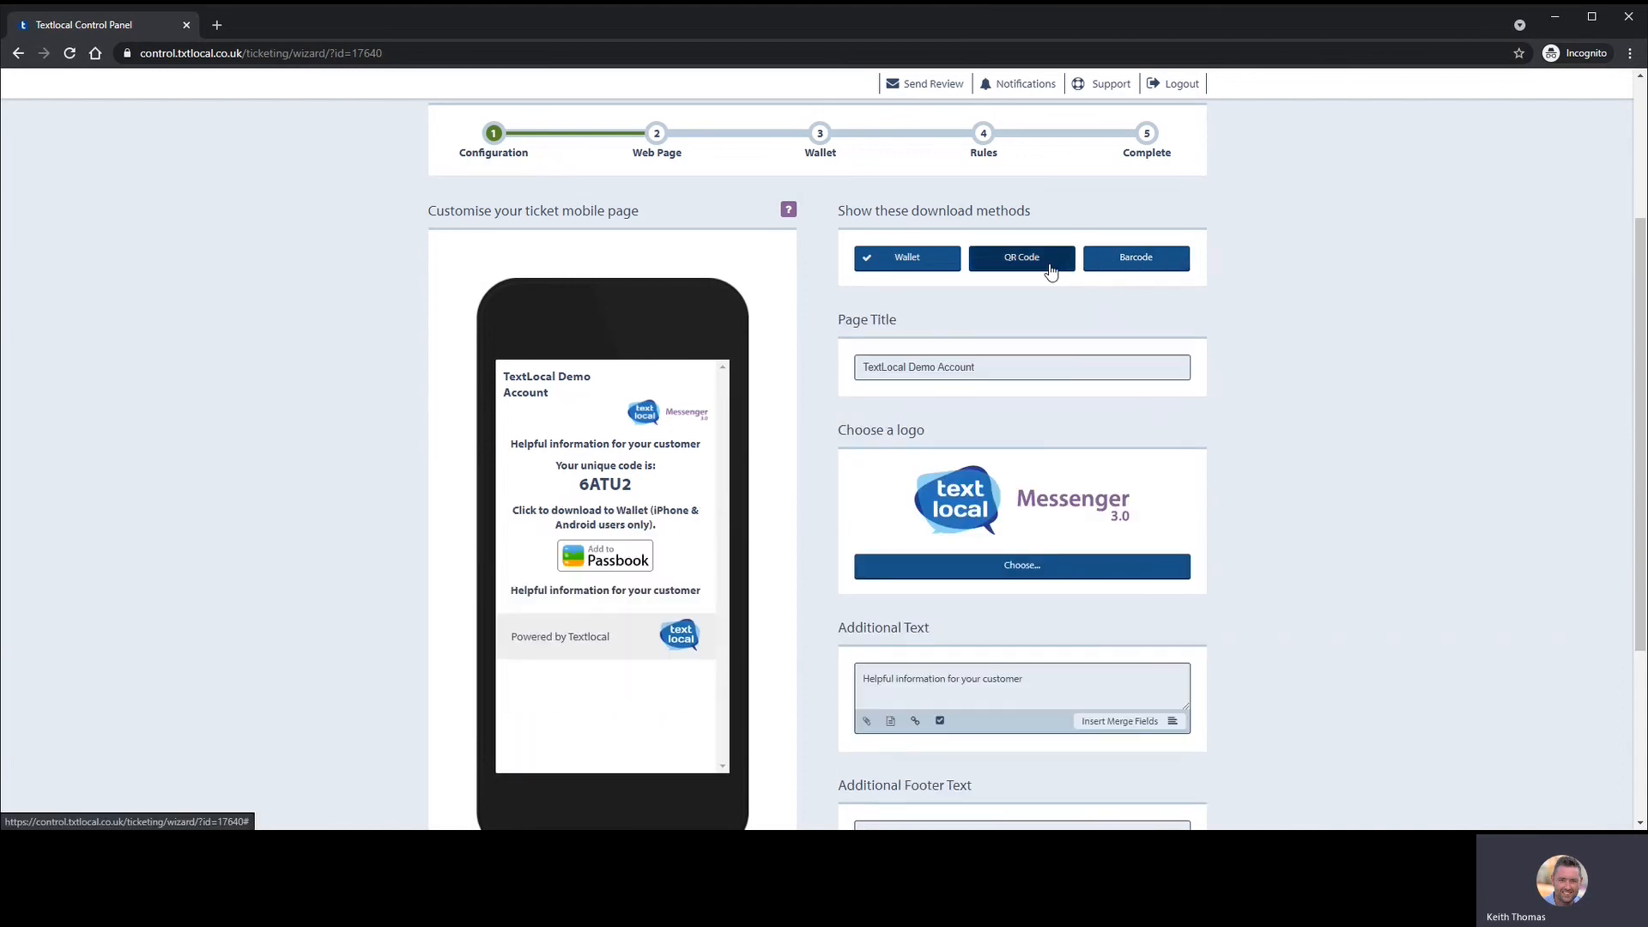
left_click(1113, 265)
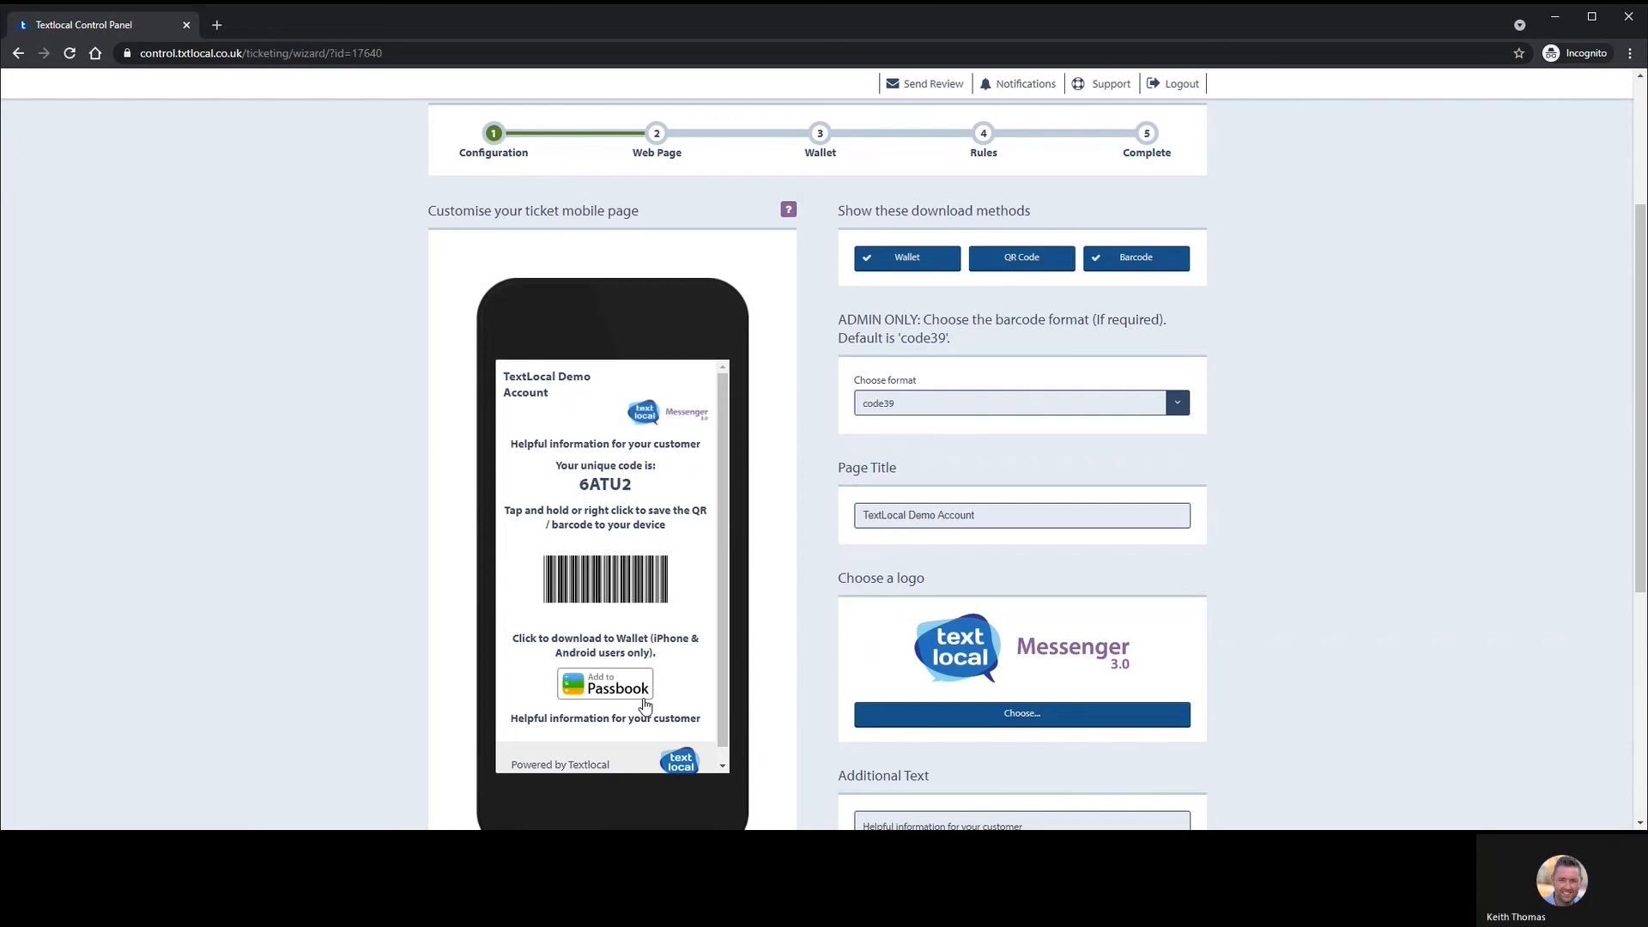
- Keep code39 as the barcode format
left_click(1088, 412)
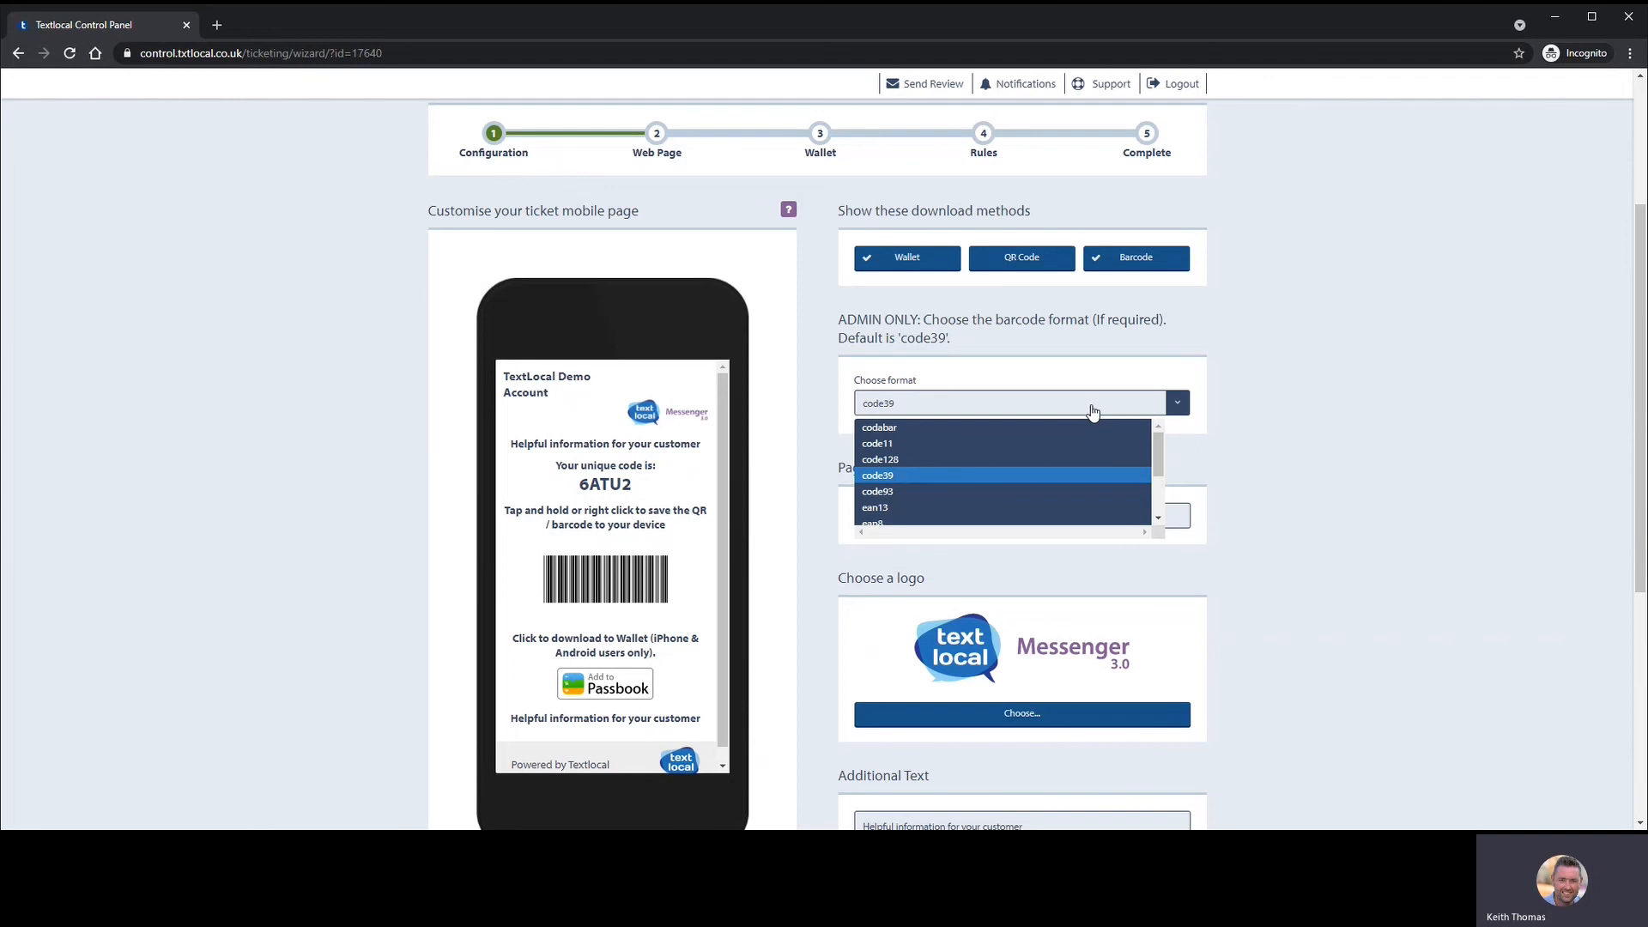
mouse_move(1154, 440)
left_mouse_down()
mouse_move(1160, 491)
mouse_move(1157, 435)
left_mouse_up()
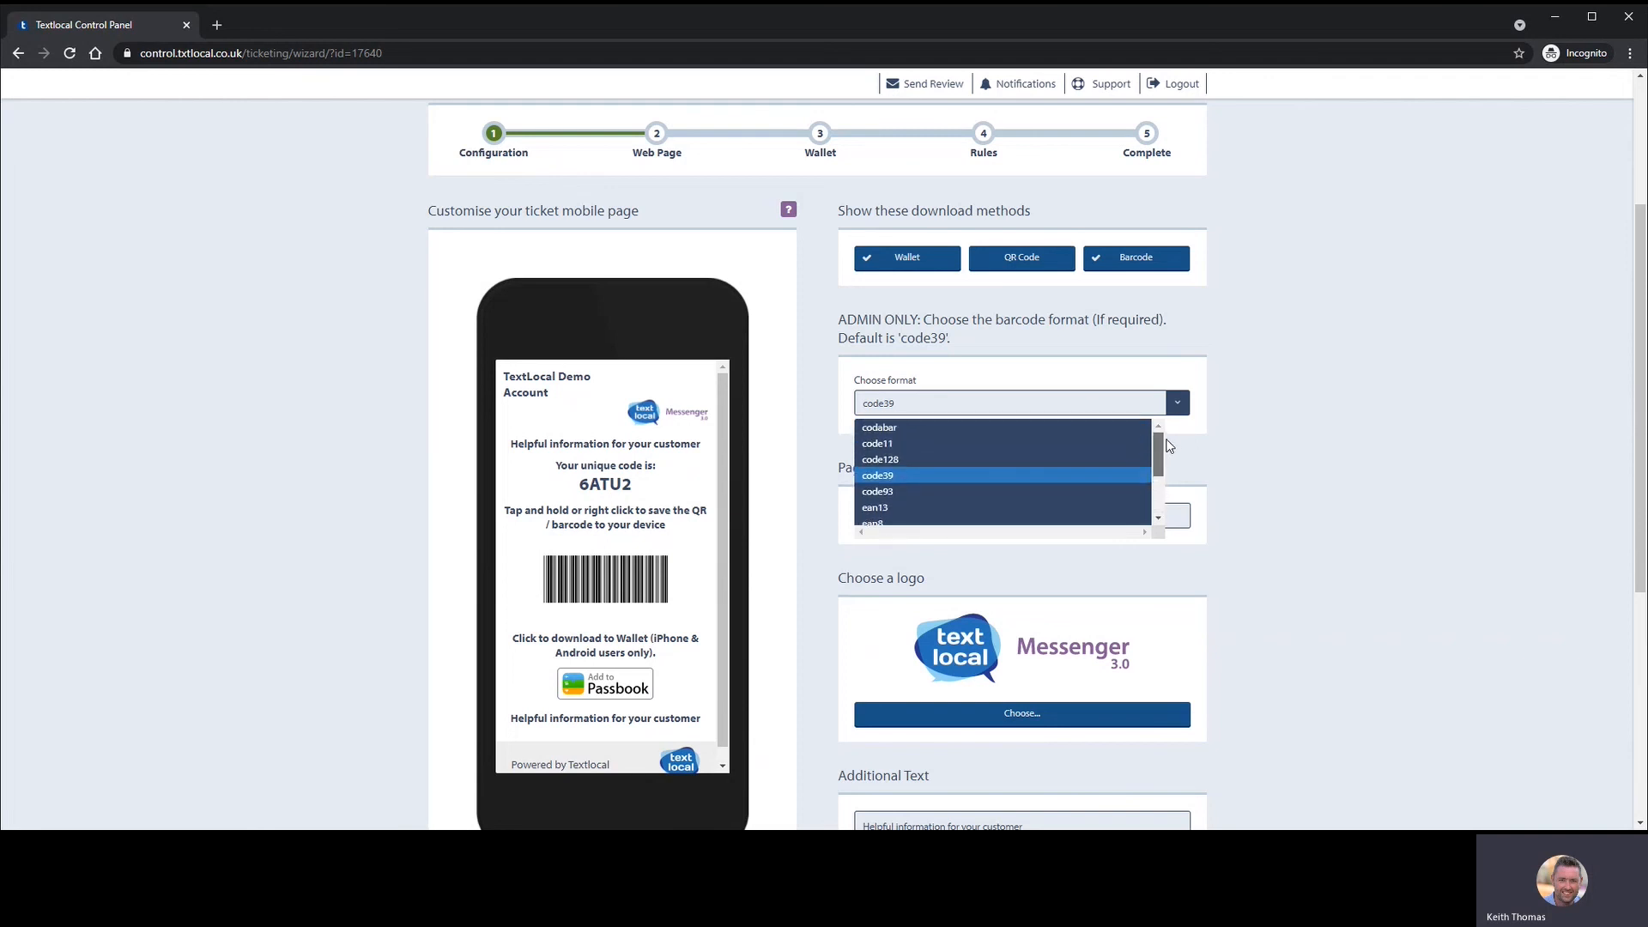
left_click(931, 475)
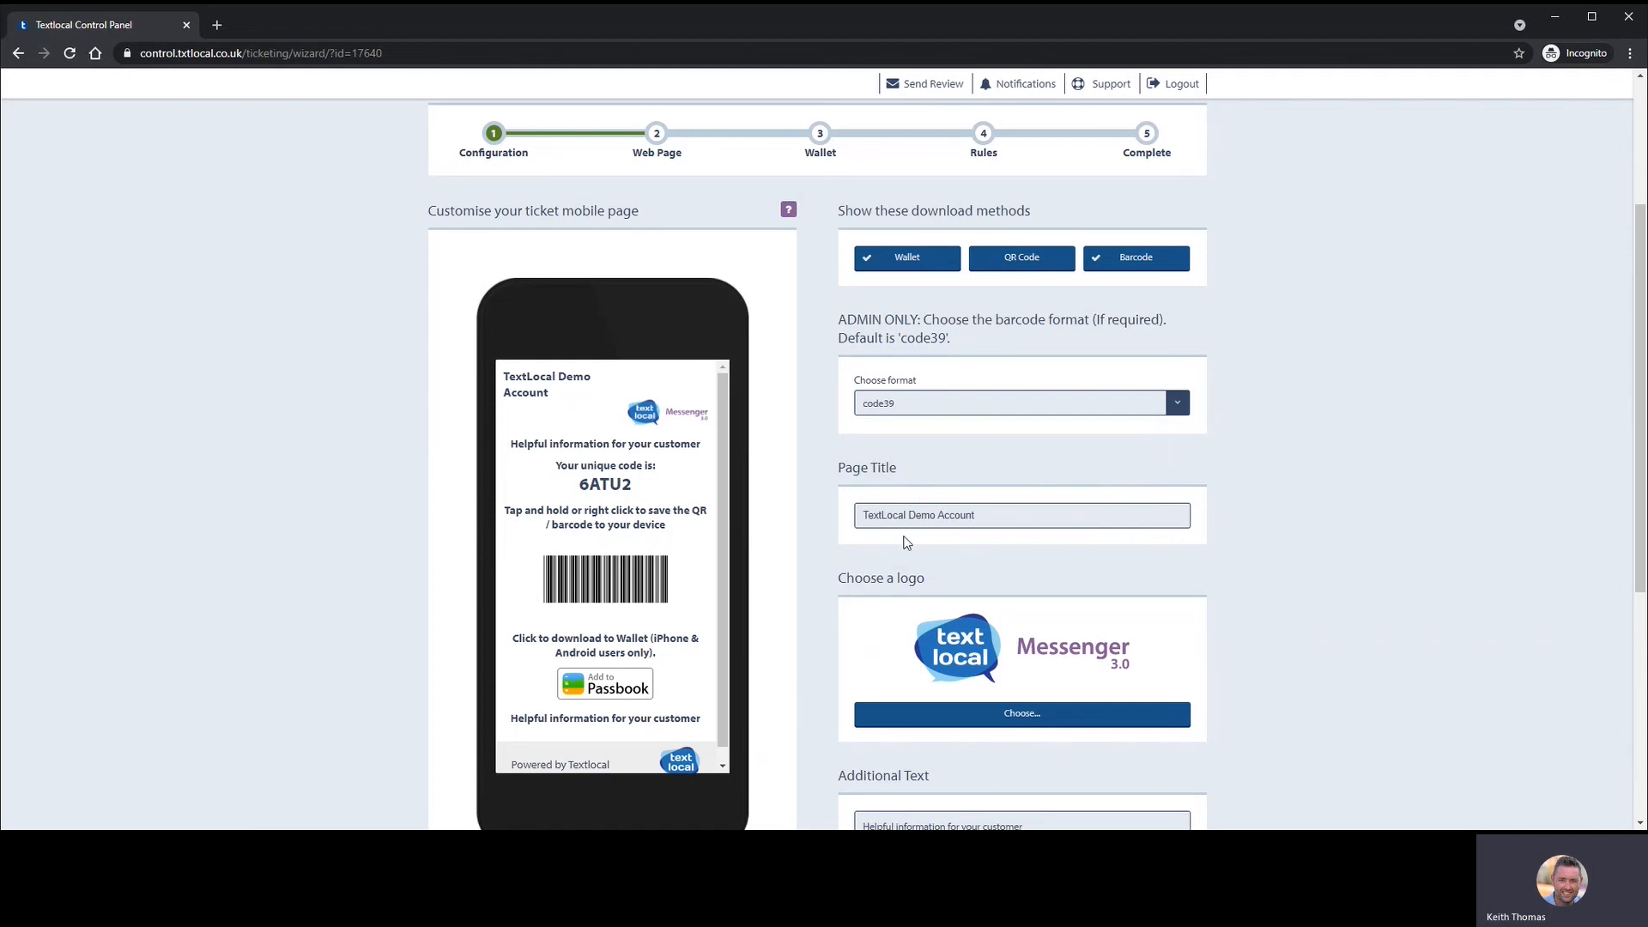
- Leave Additional Text and Footer Text as they are and continue to the Wallet step
scroll(910, 417, "down", 2)
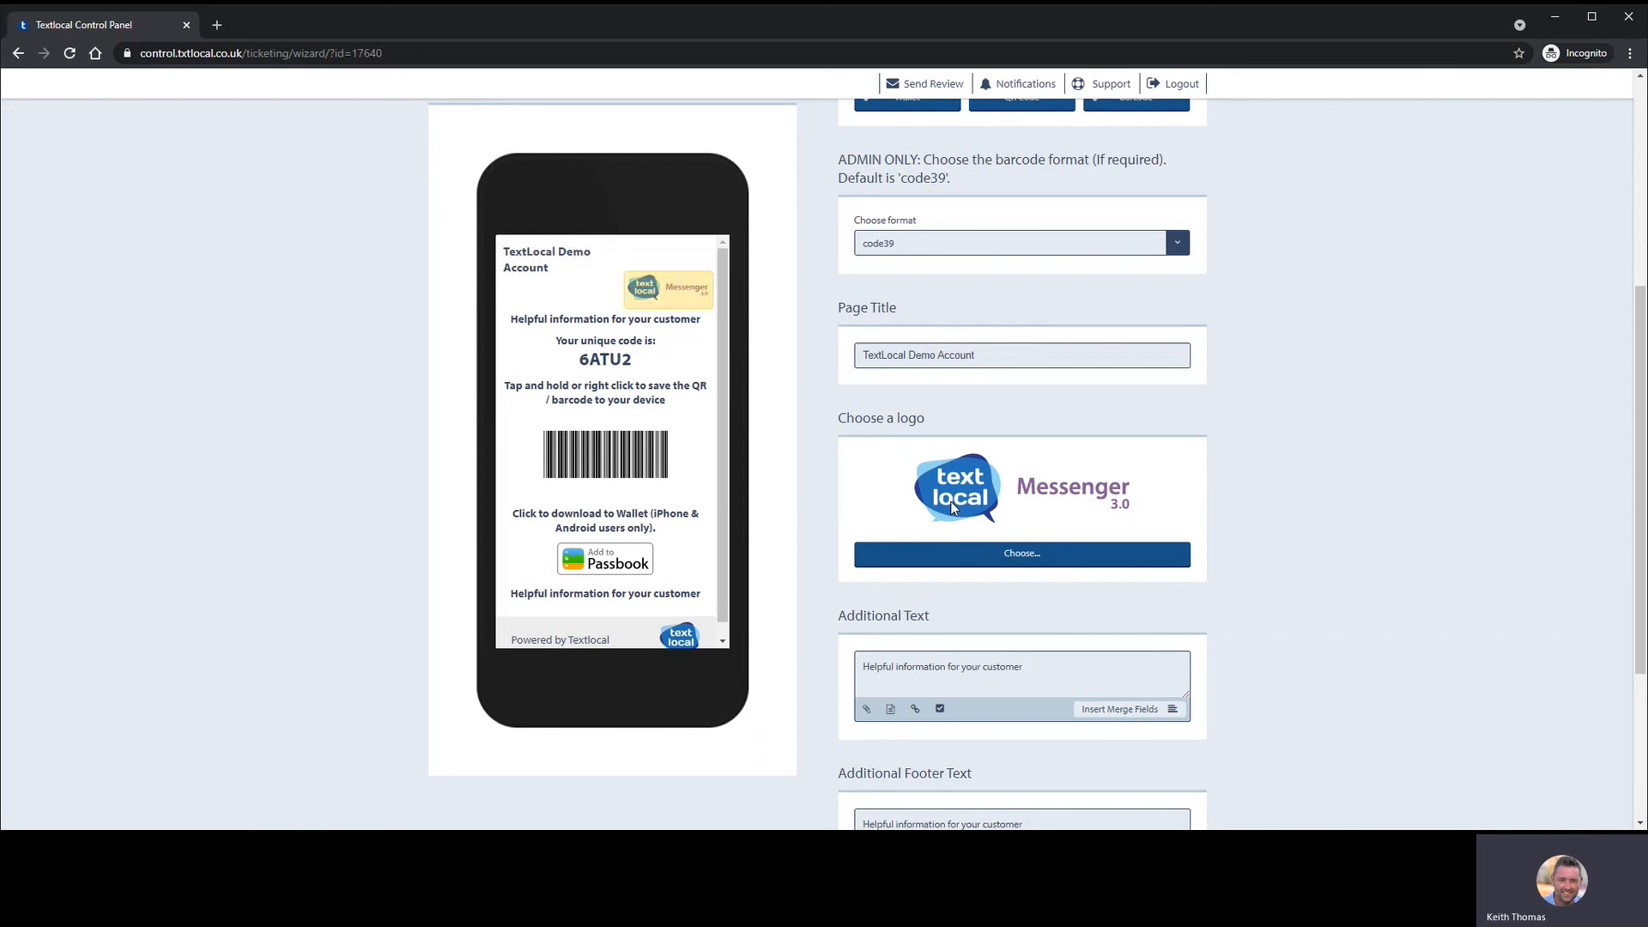
scroll(1042, 508, "down", 1)
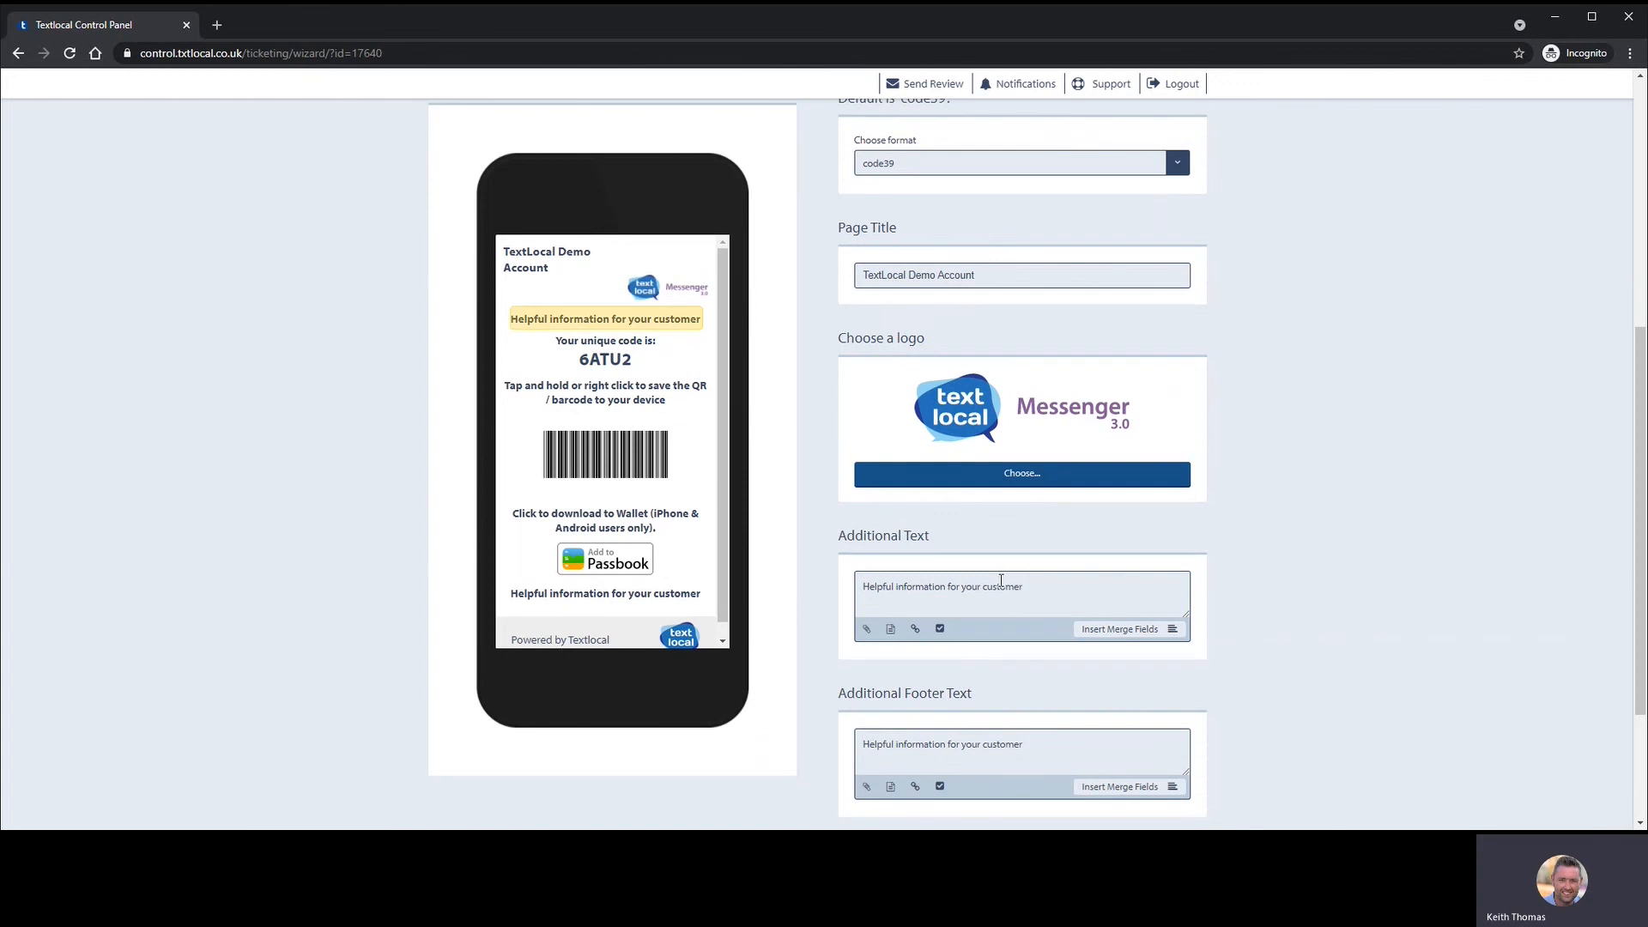
scroll(1001, 581, "down", 1)
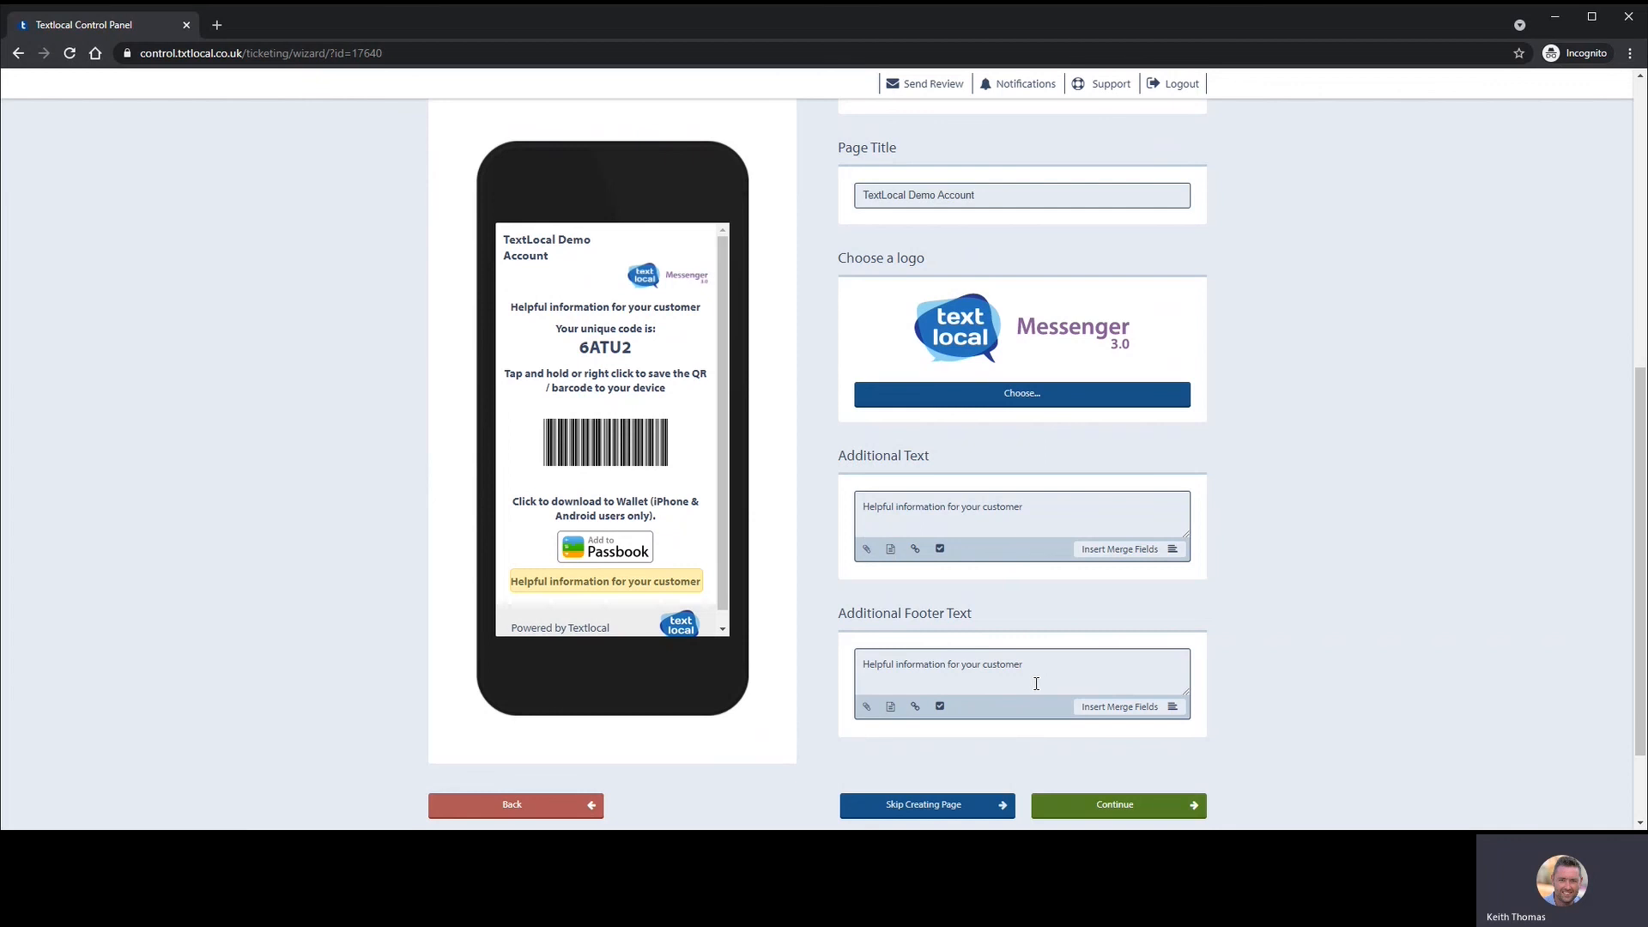
scroll(1039, 687, "down", 1)
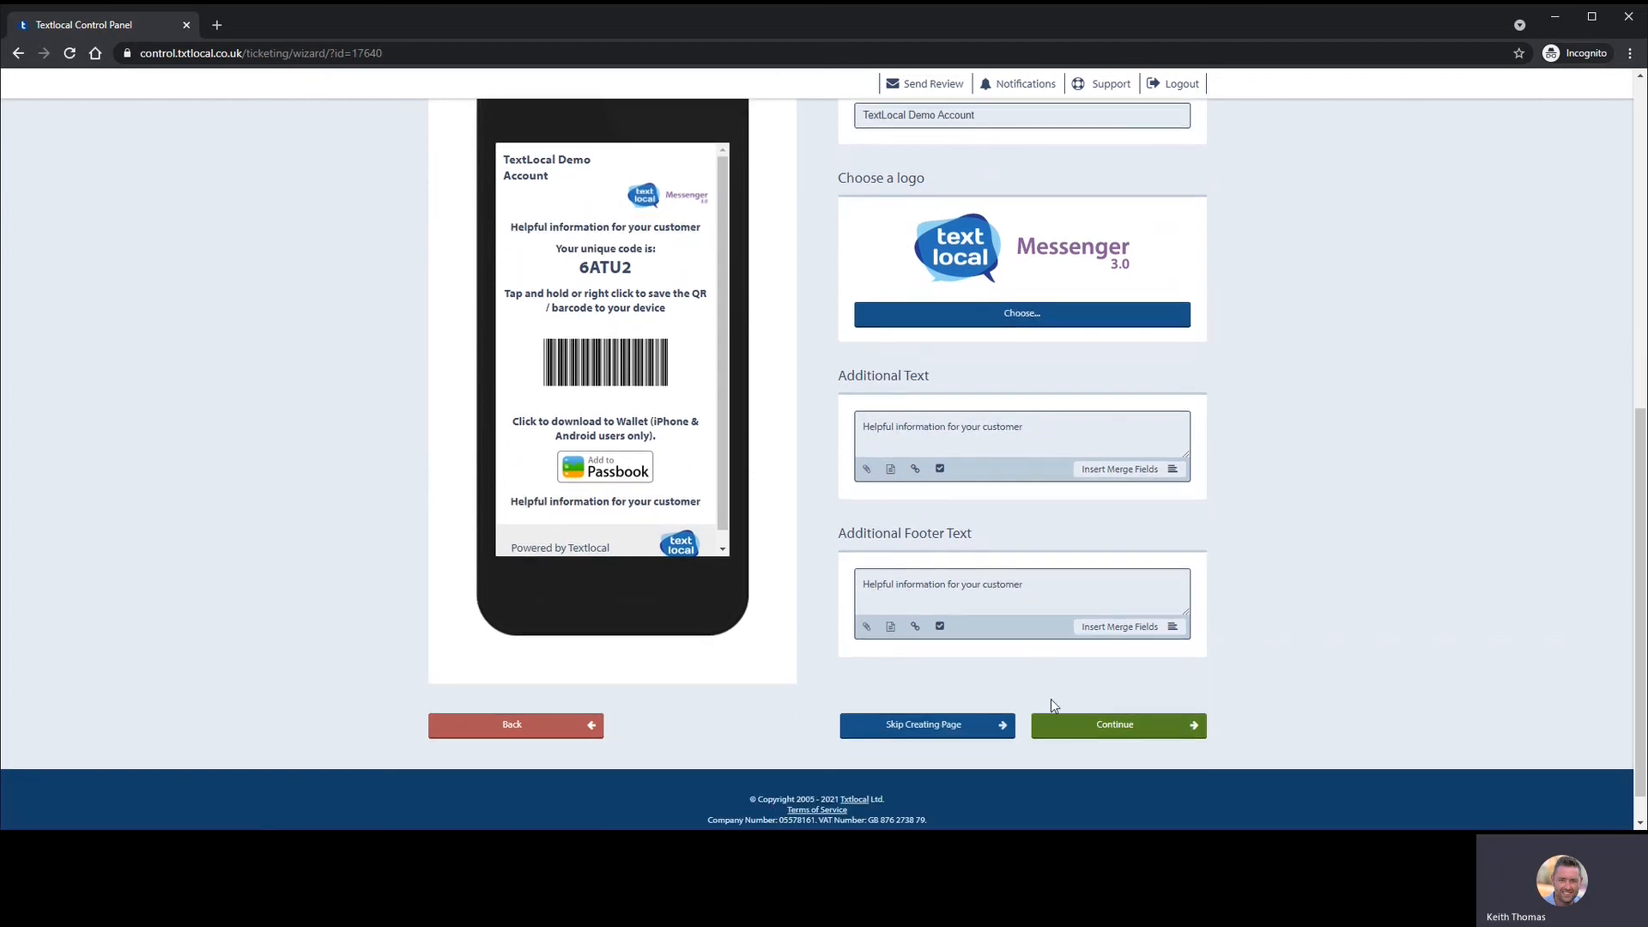
left_click(1069, 721)
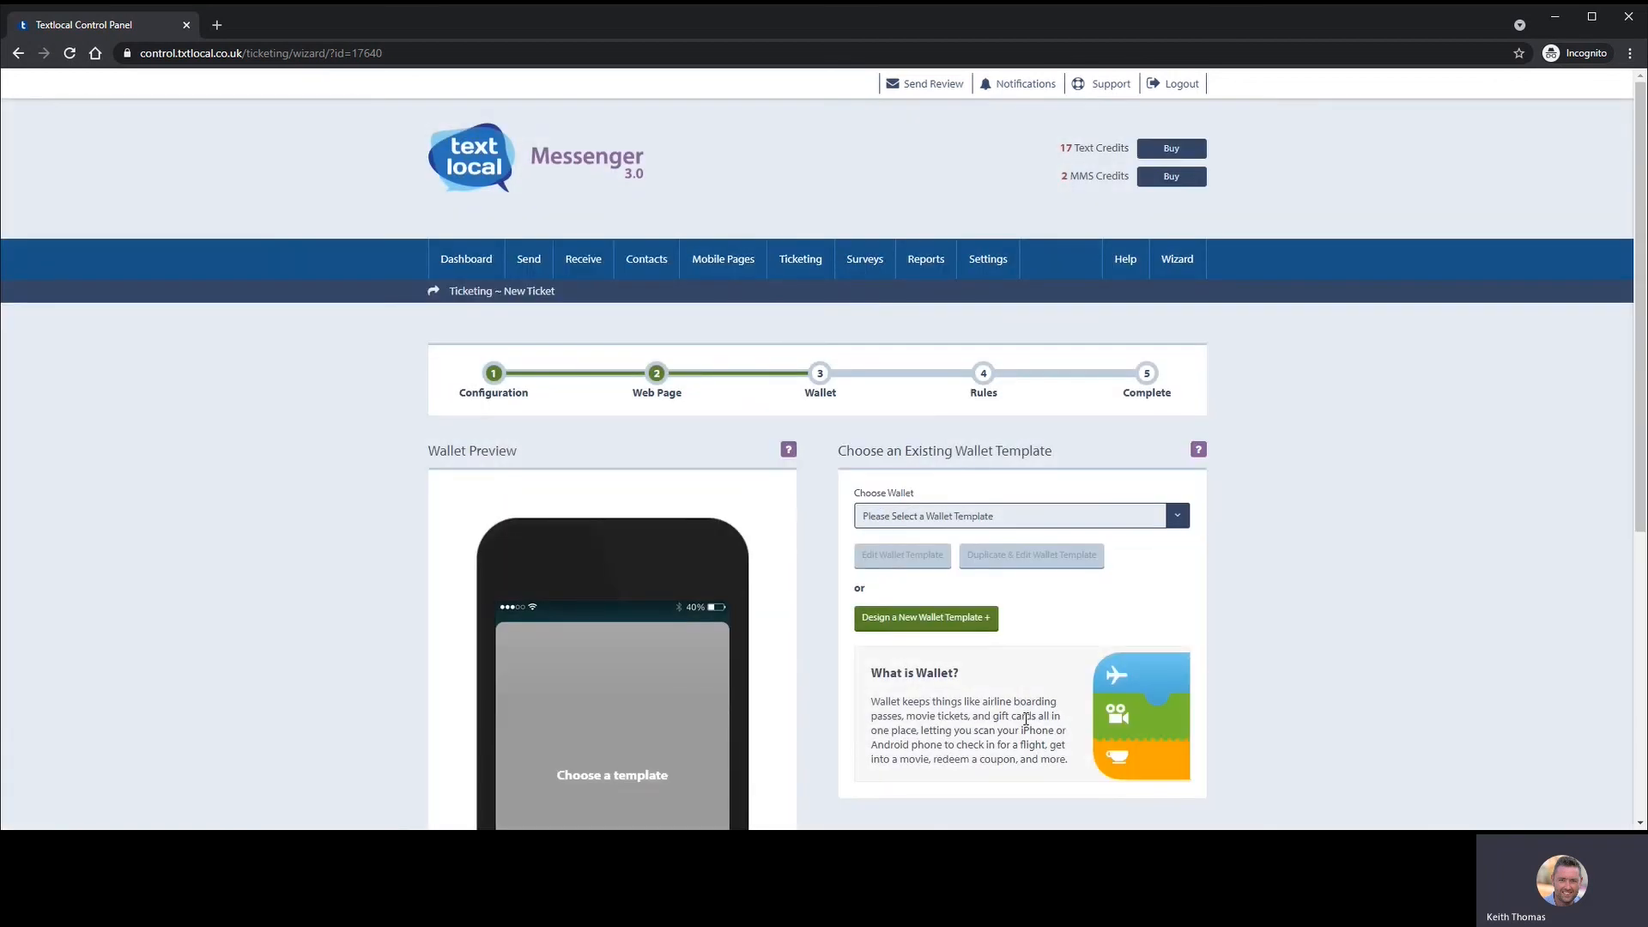
- Choose 'Design a New Wallet Template' and look over the editor's default front-of-ticket content
scroll(909, 553, "down", 3)
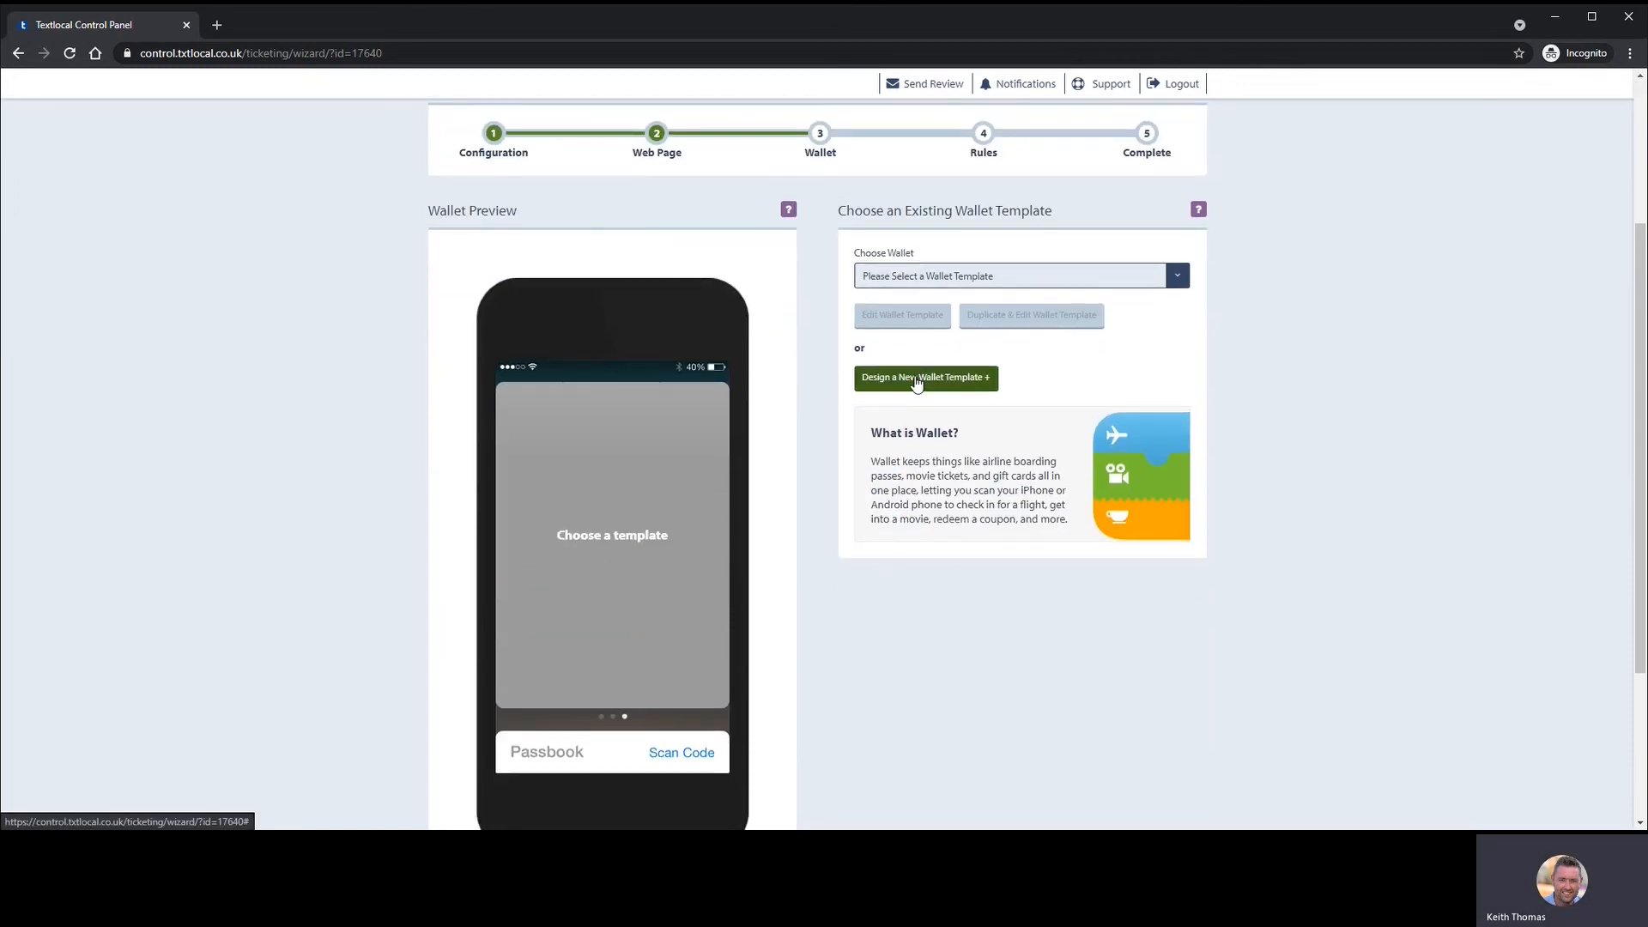
left_click(916, 379)
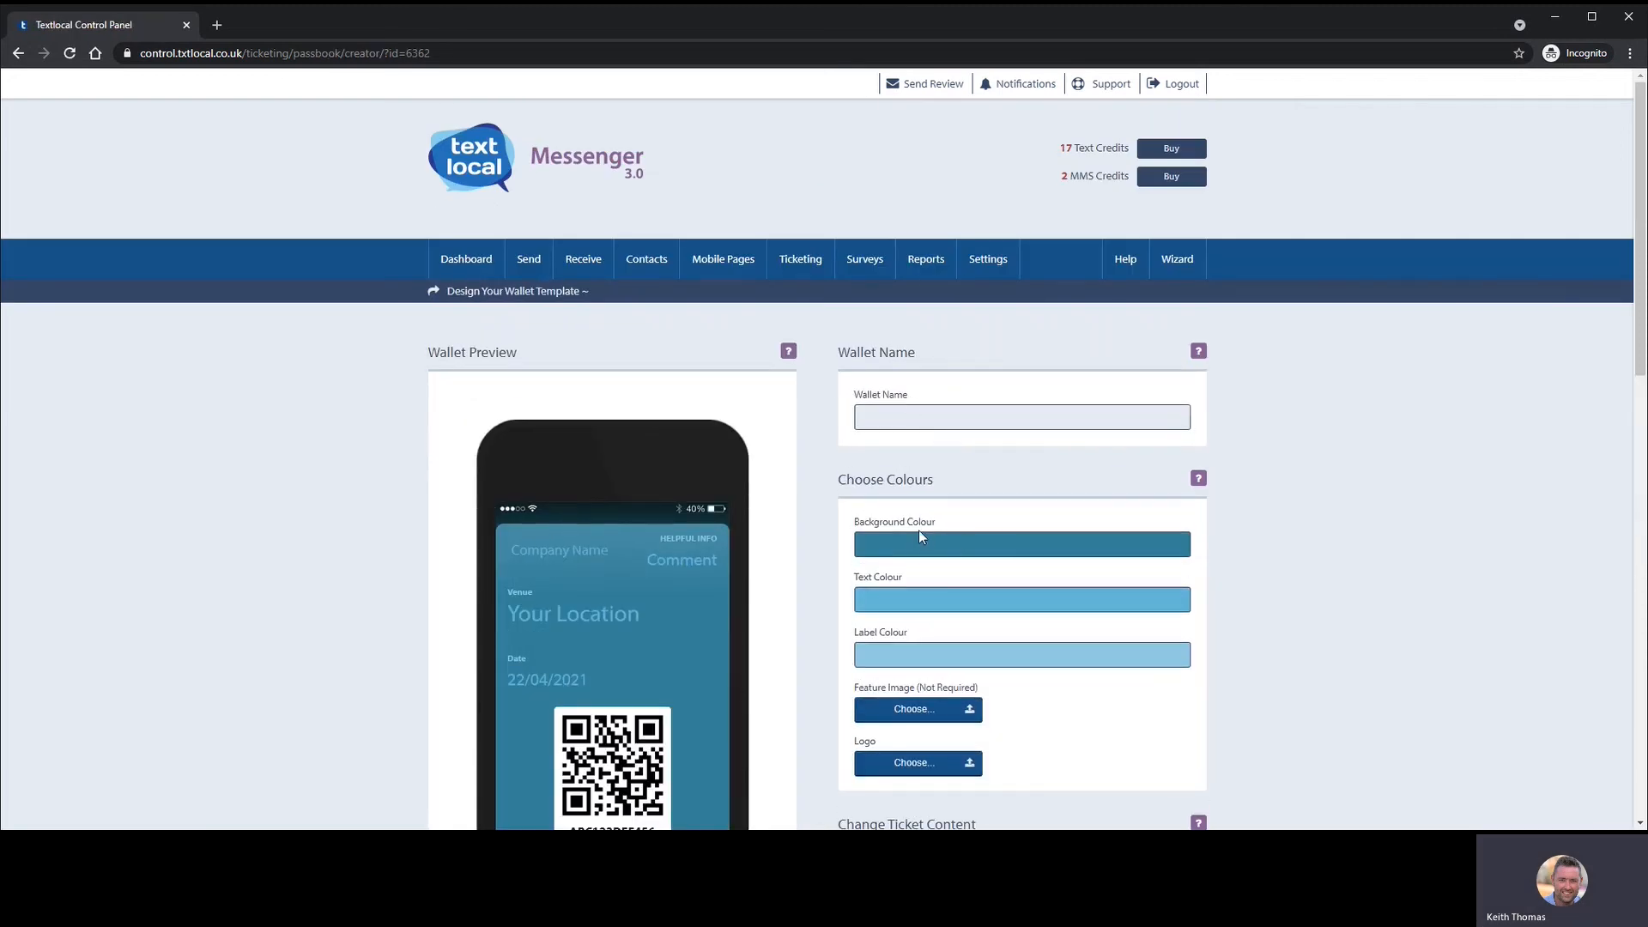
scroll(918, 527, "down", 5)
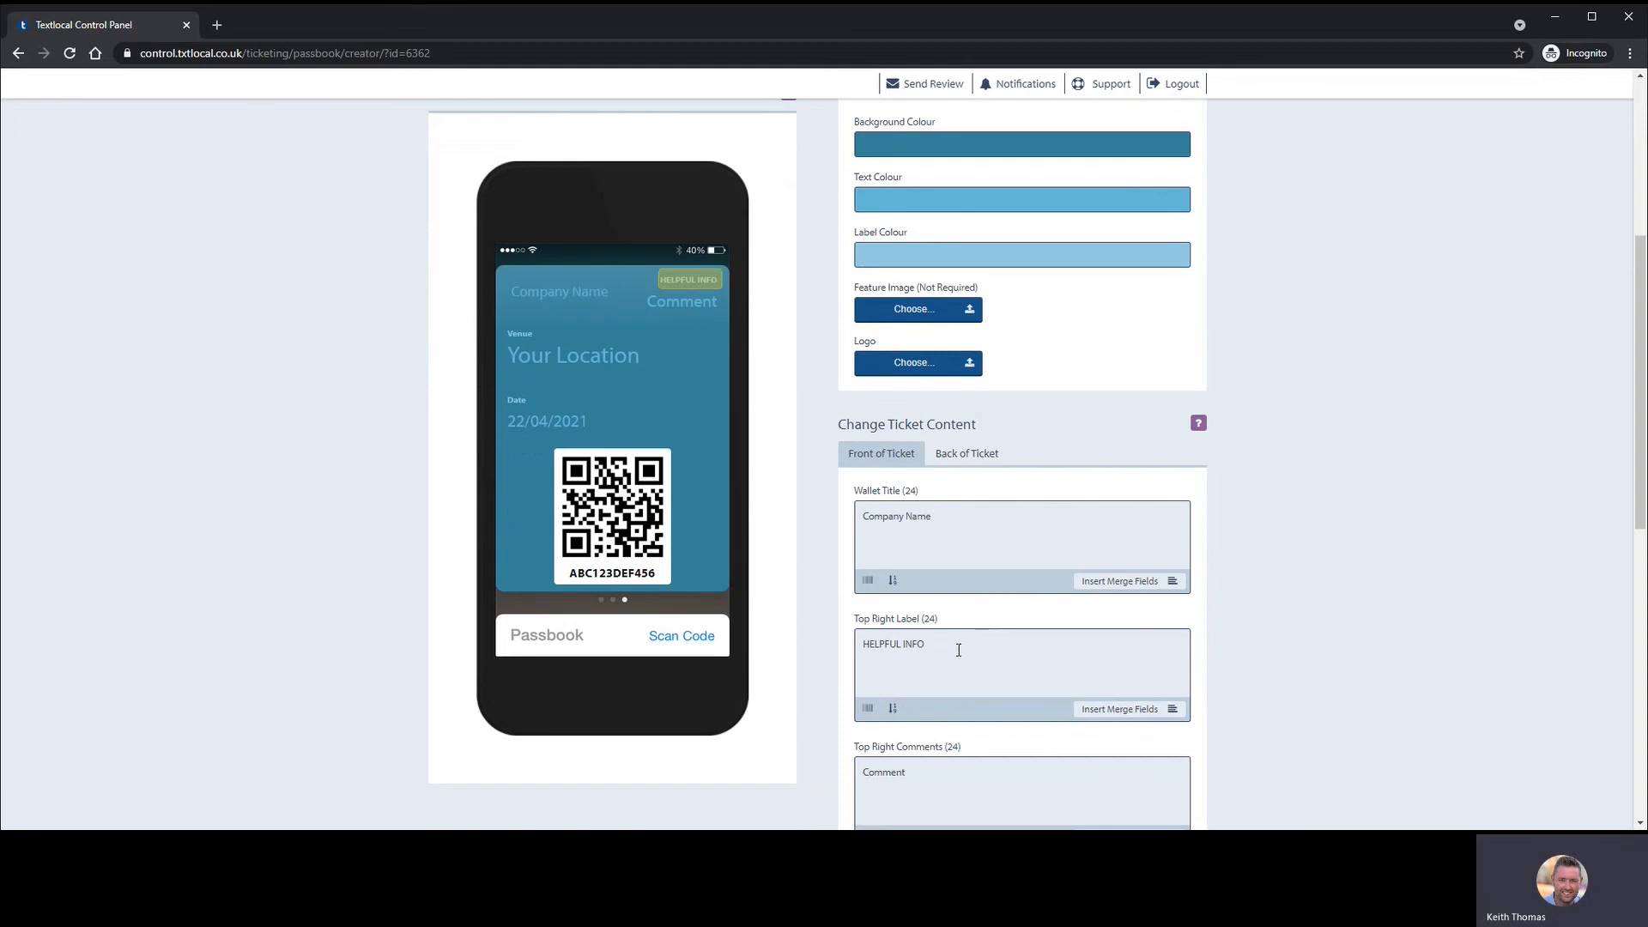
scroll(953, 636, "down", 2)
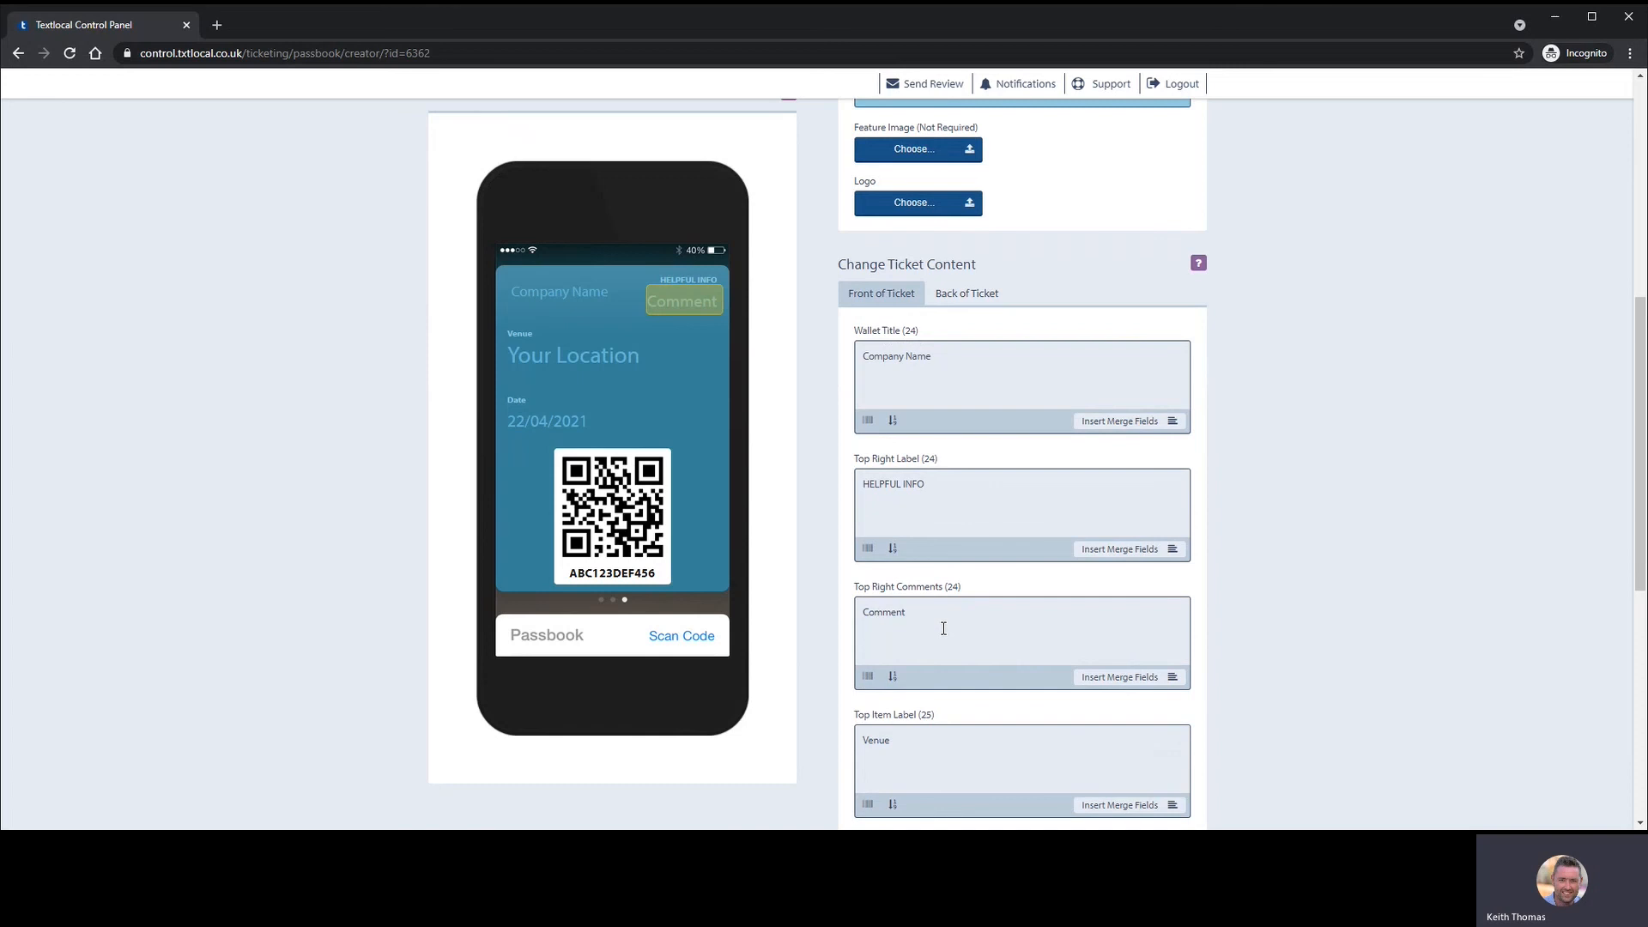
scroll(928, 666, "up", 2)
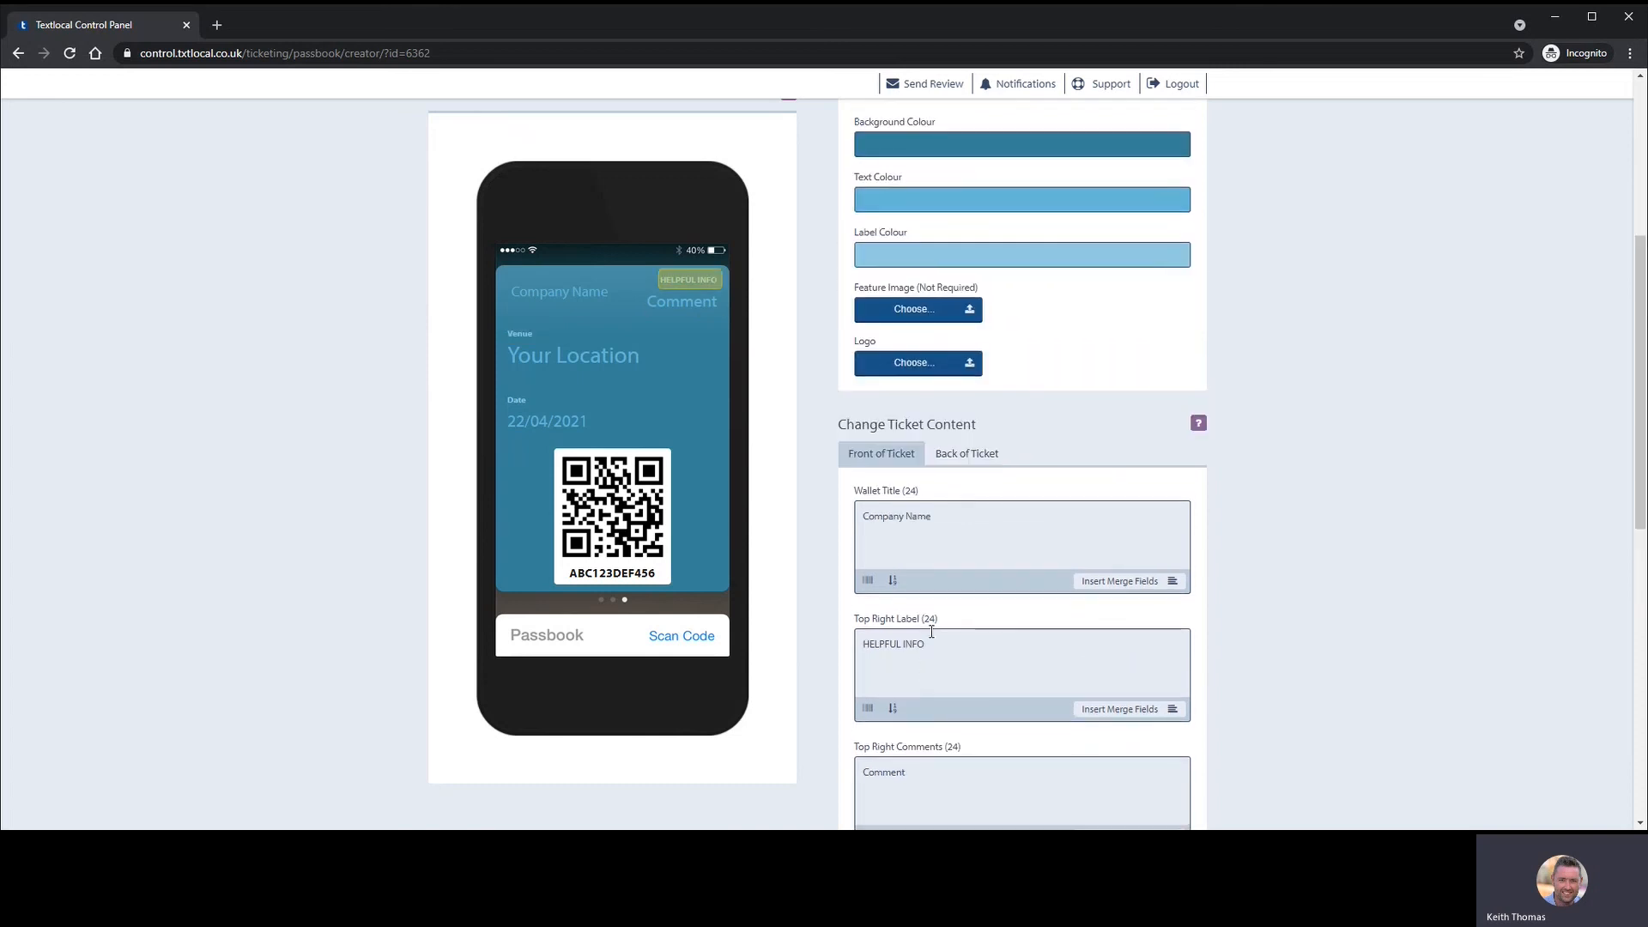
scroll(979, 498, "up", 1)
- Set the wallet Background Colour to a bright saturated pink in the colour picker
left_click(918, 225)
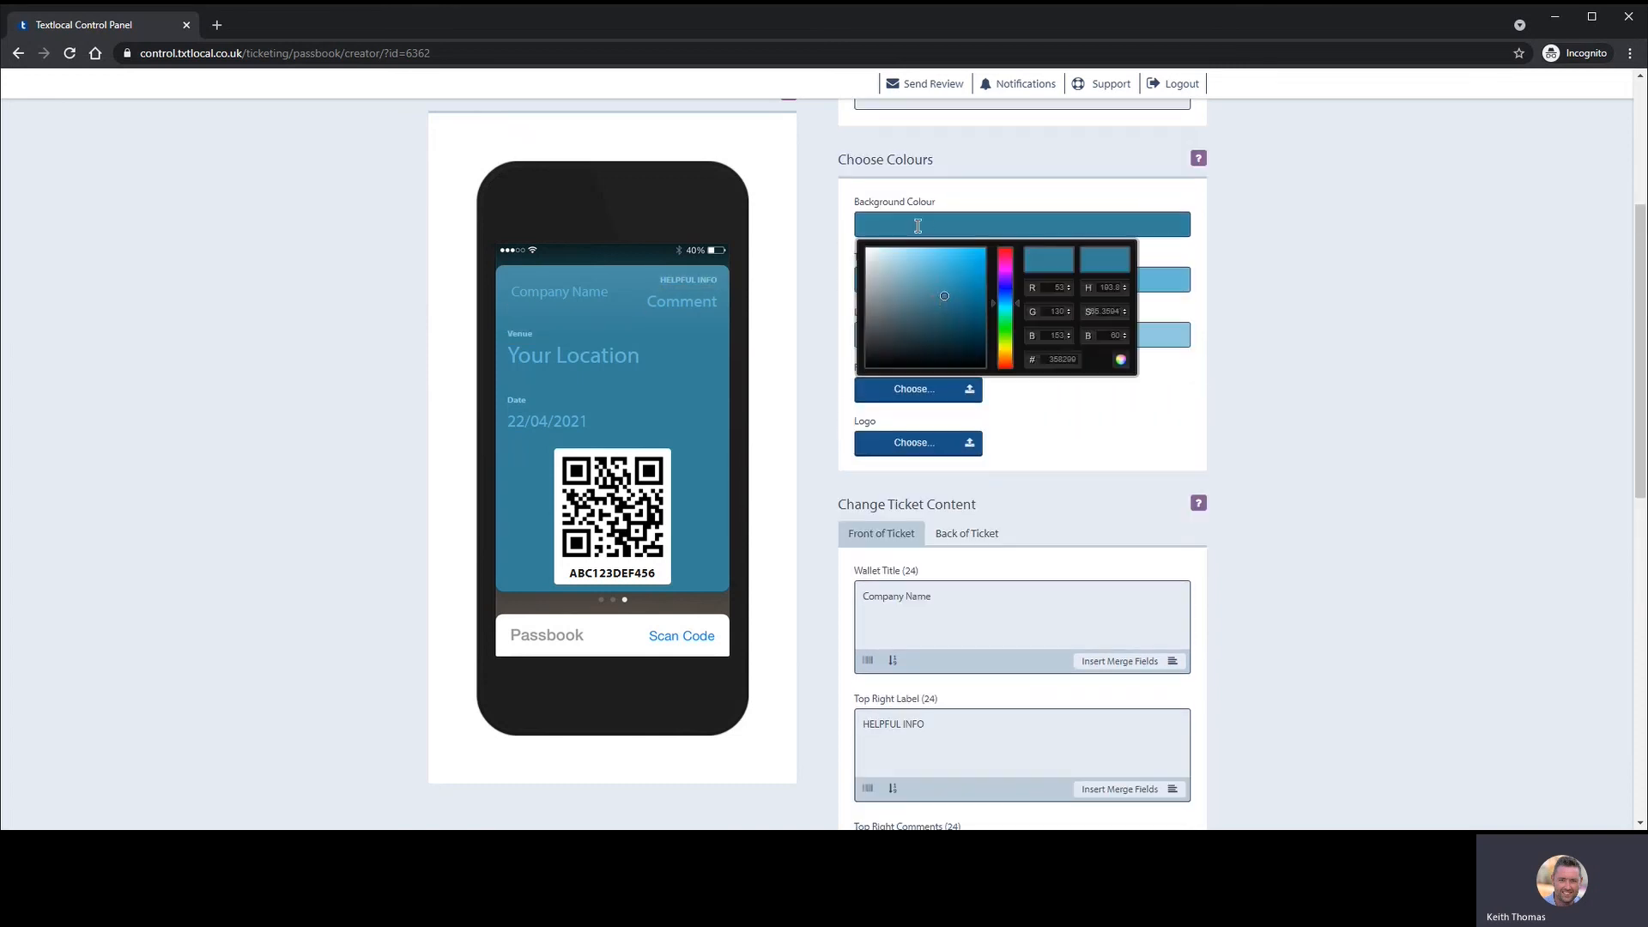
left_click_drag(944, 297, 985, 252)
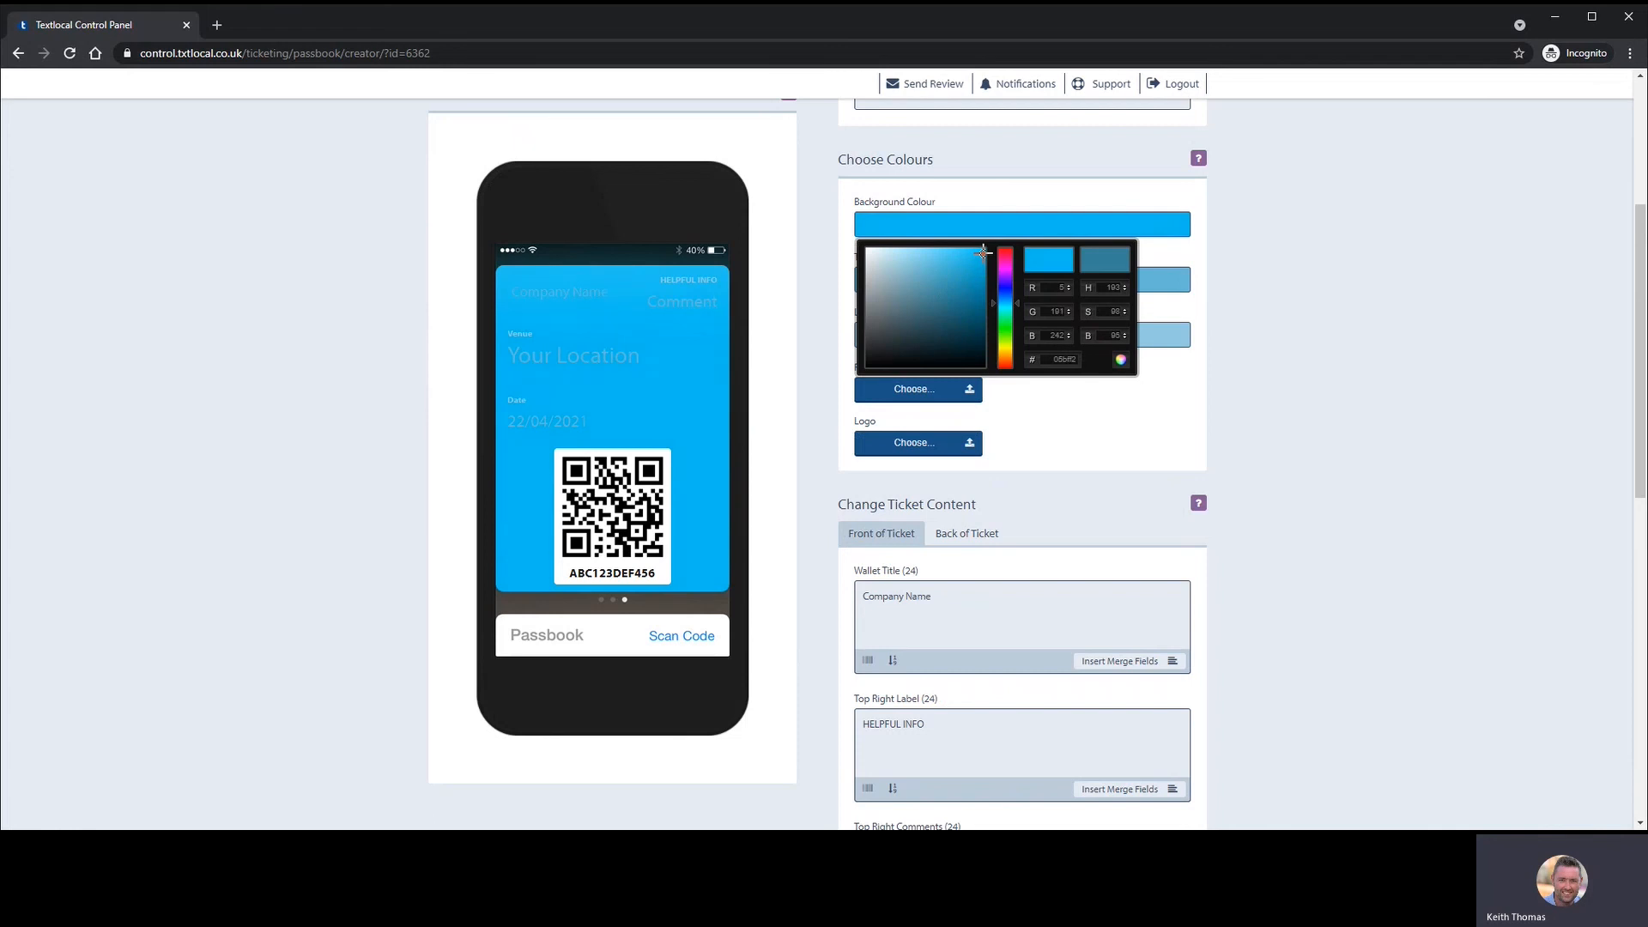
left_click(995, 302)
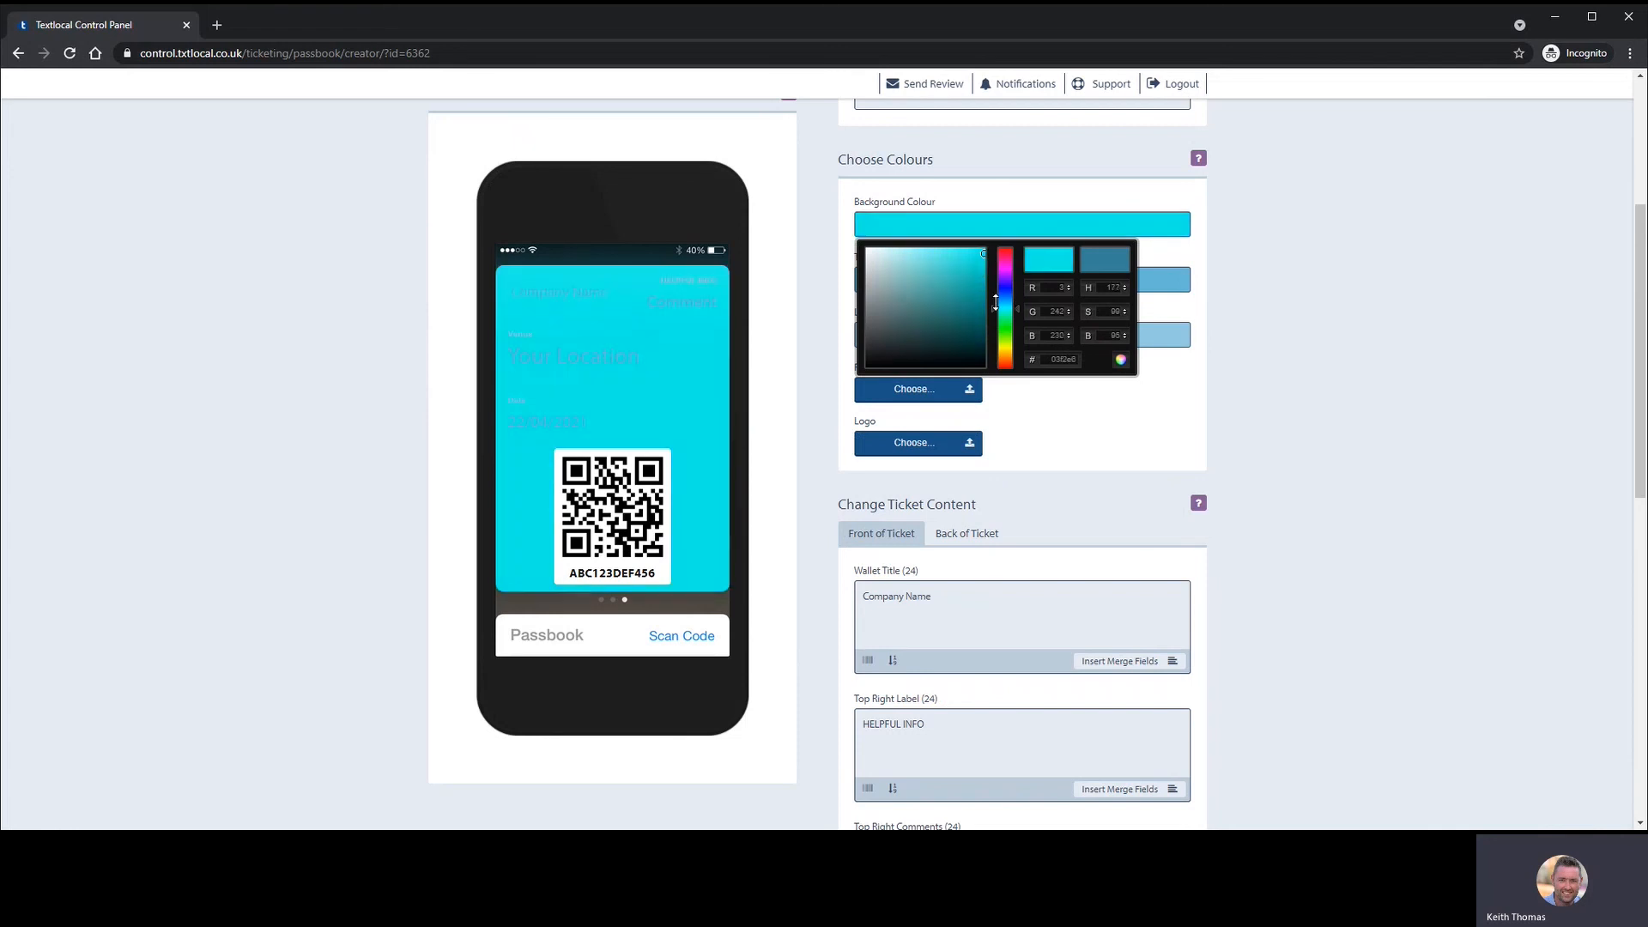
left_click_drag(996, 302, 993, 256)
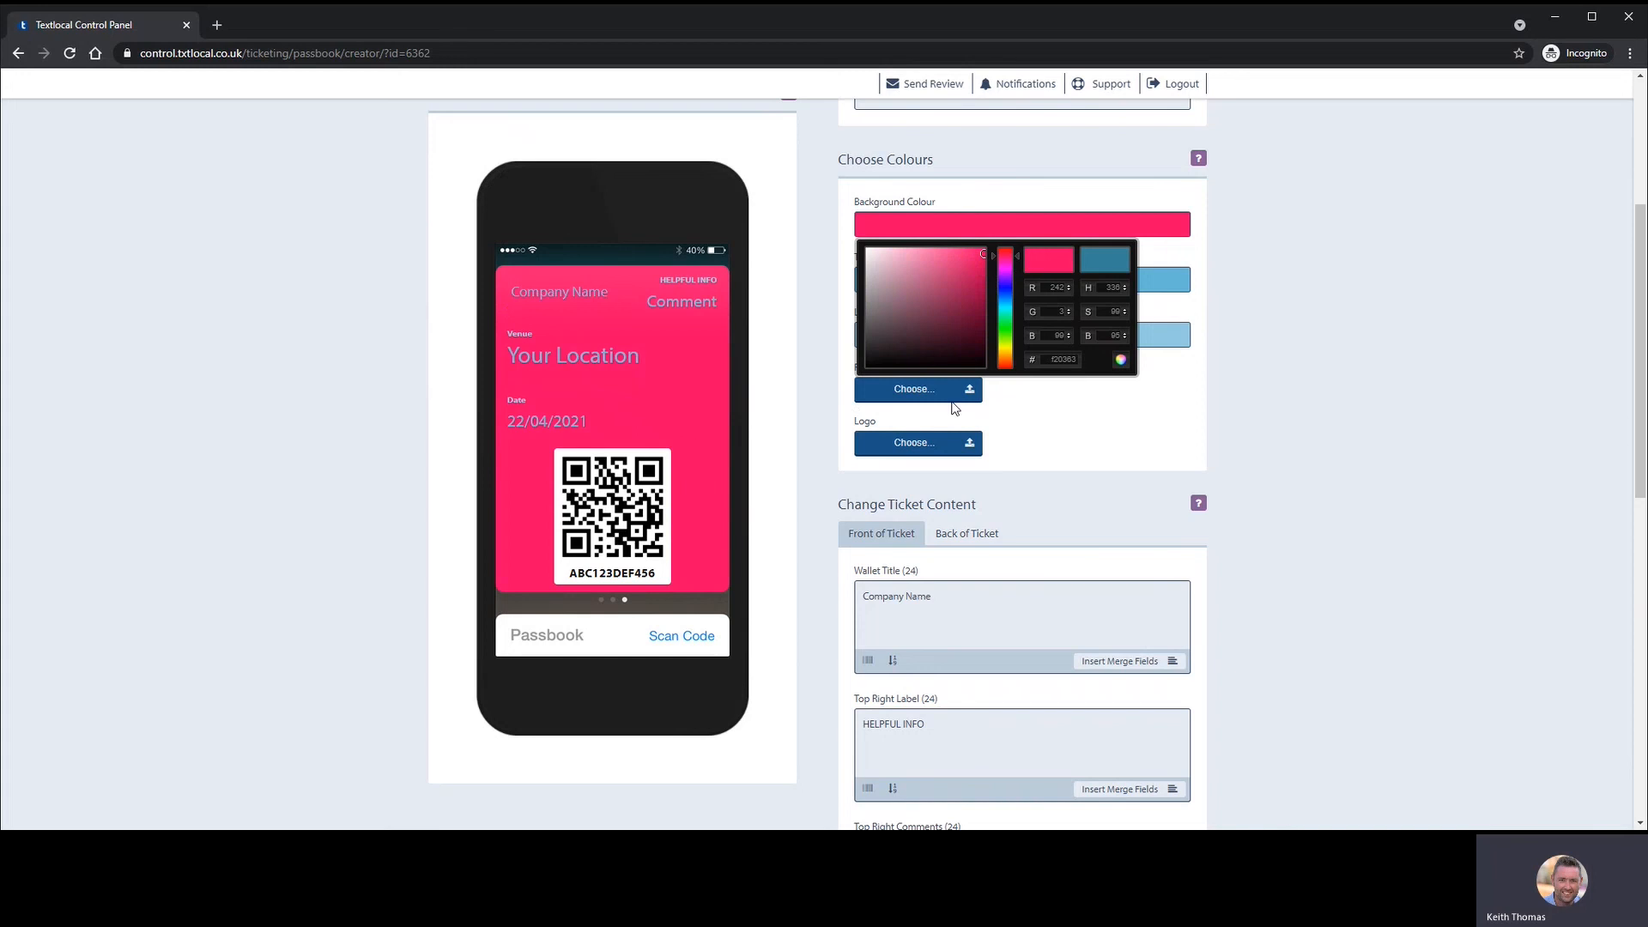
left_click(1048, 443)
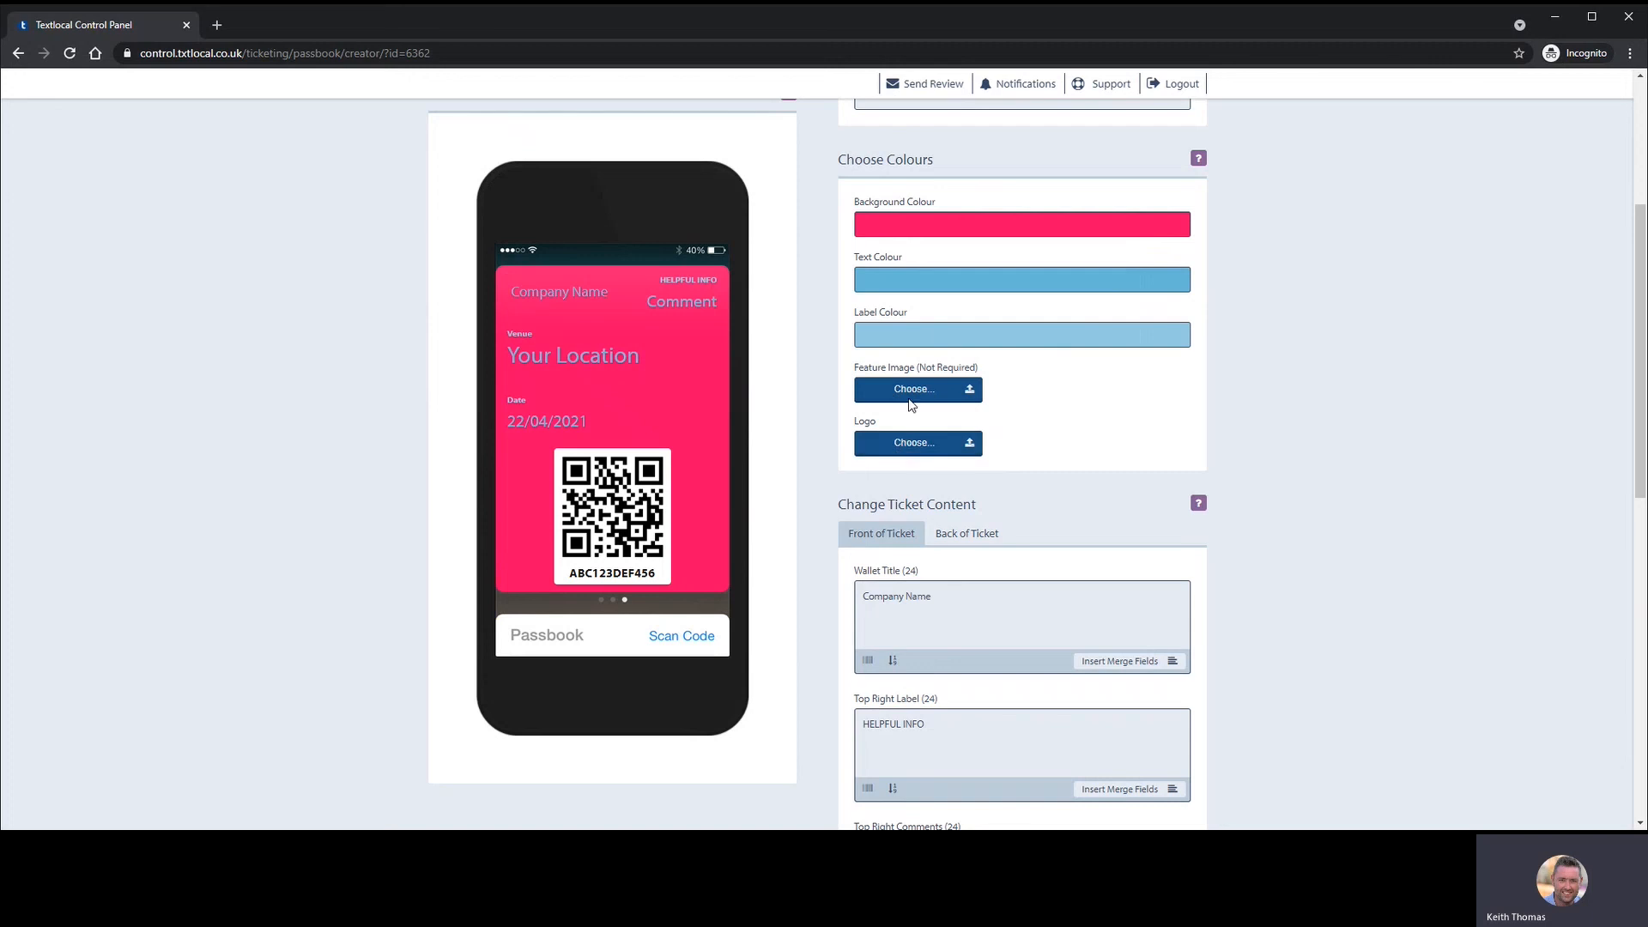
scroll(893, 438, "down", 8)
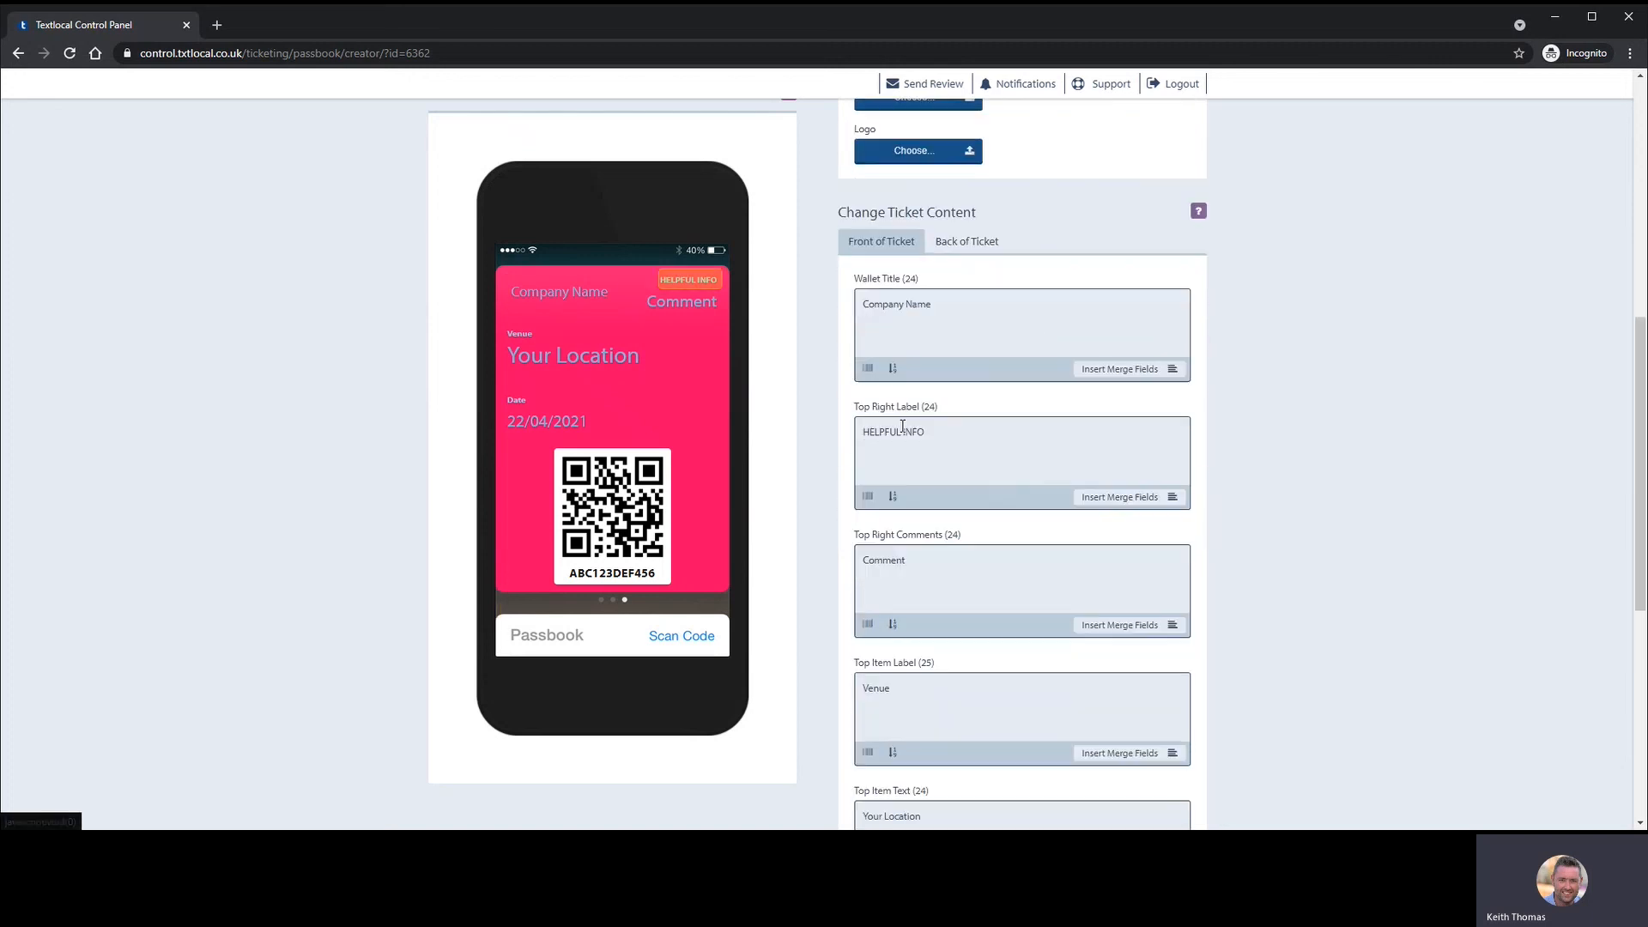
scroll(869, 446, "down", 2)
scroll(931, 369, "up", 7)
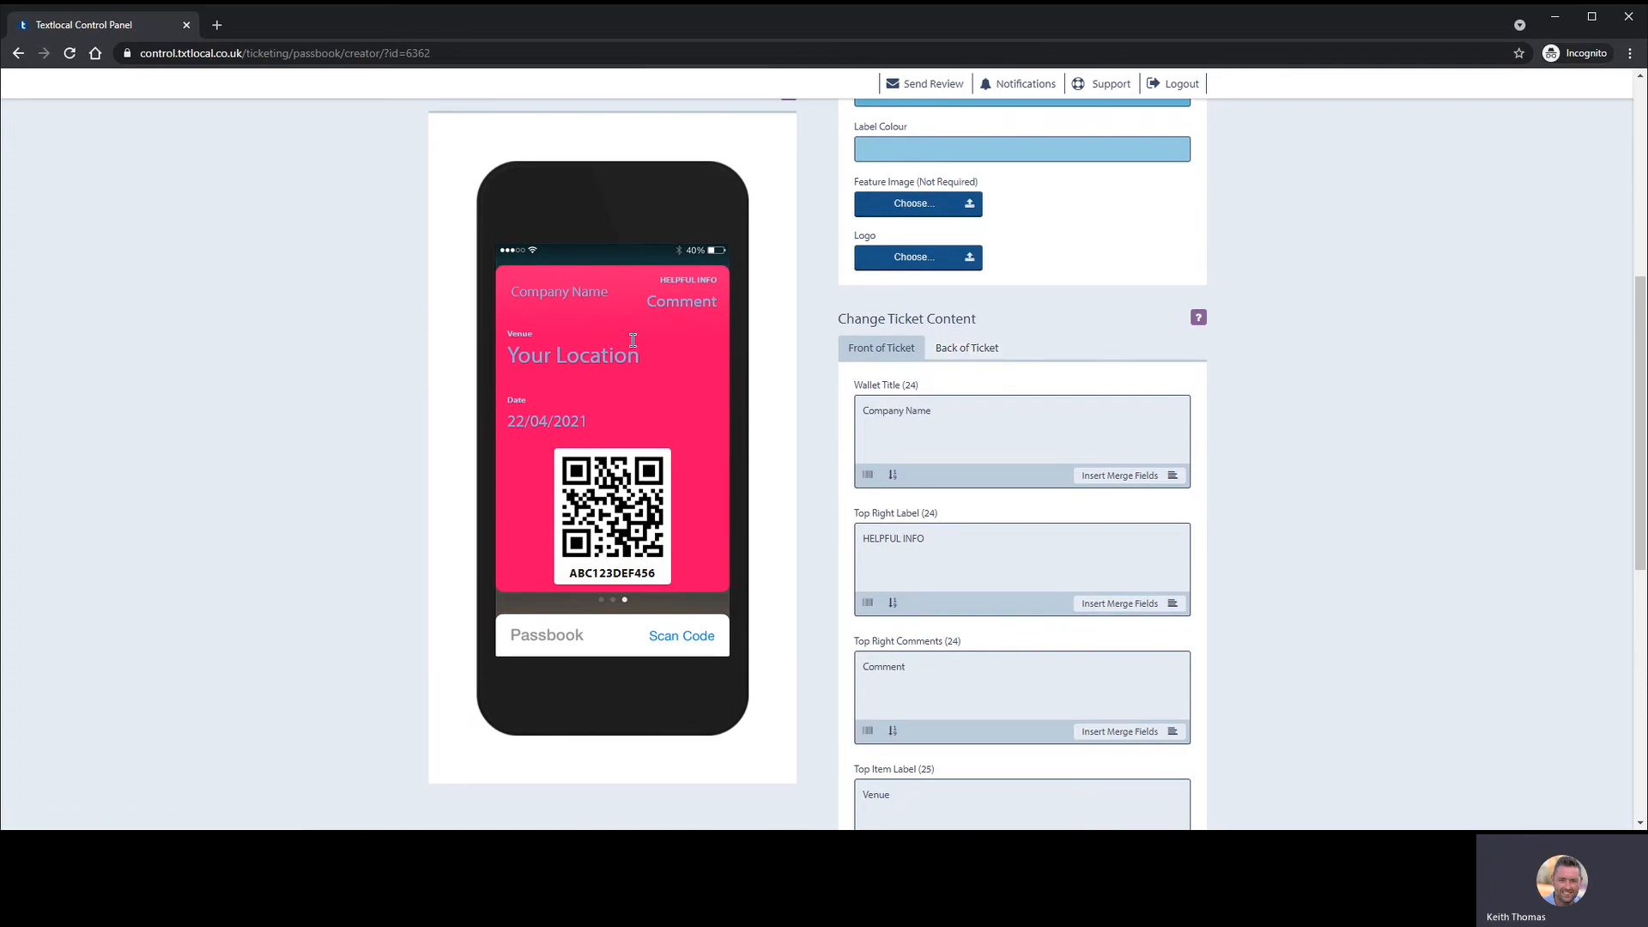
left_click(954, 348)
scroll(663, 455, "down", 2)
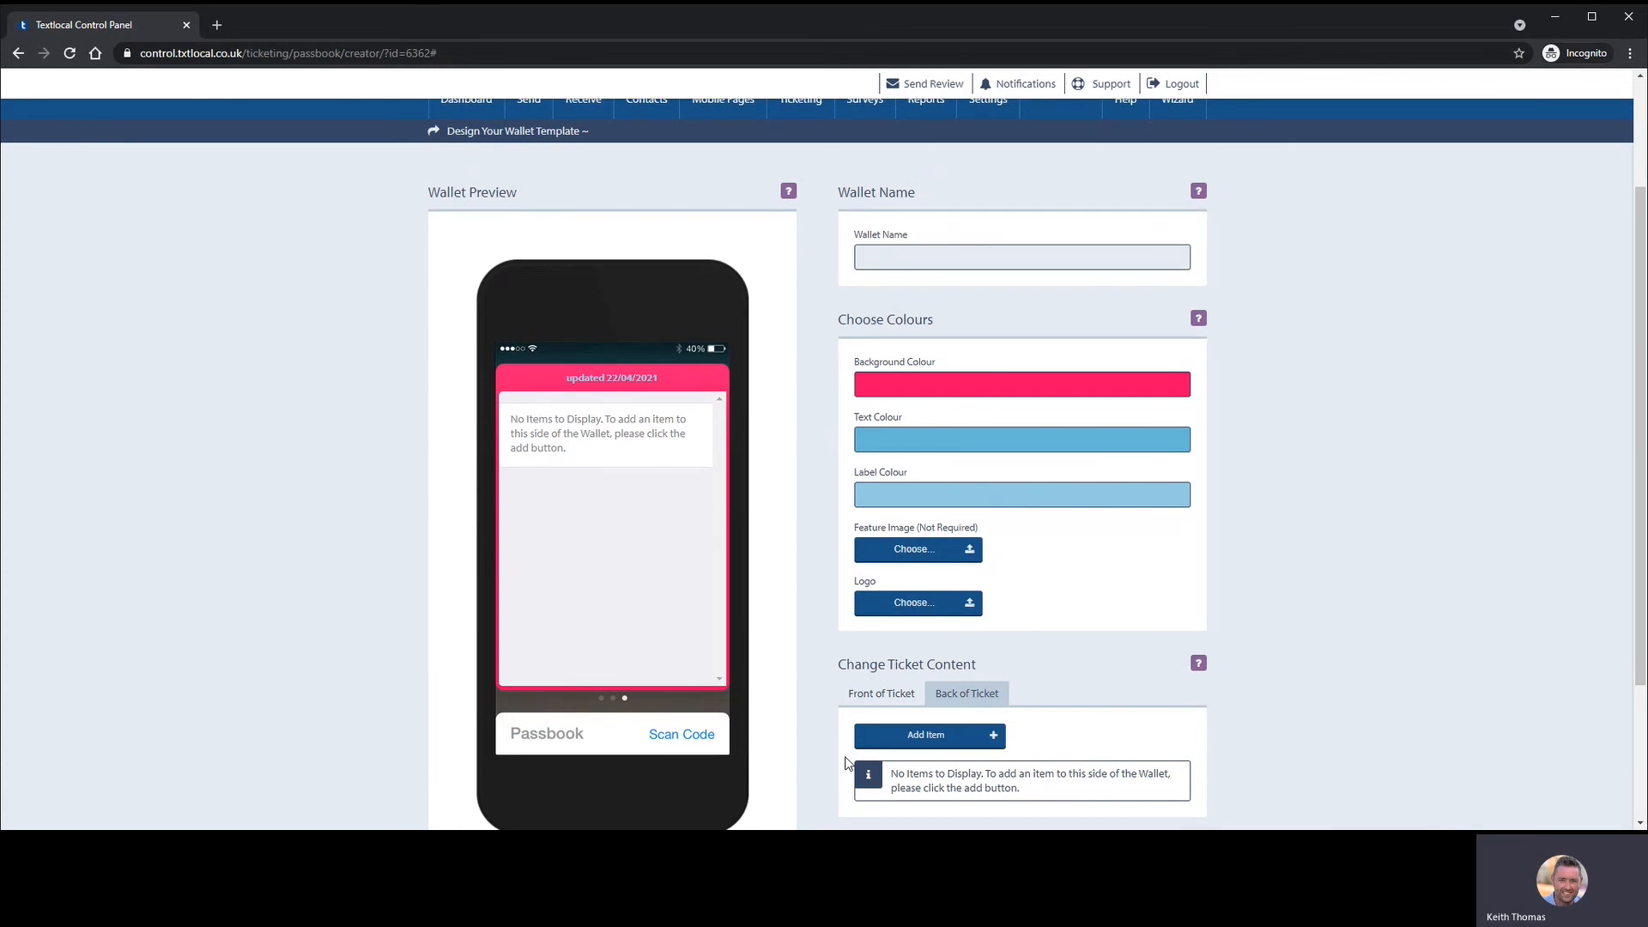
left_click(893, 693)
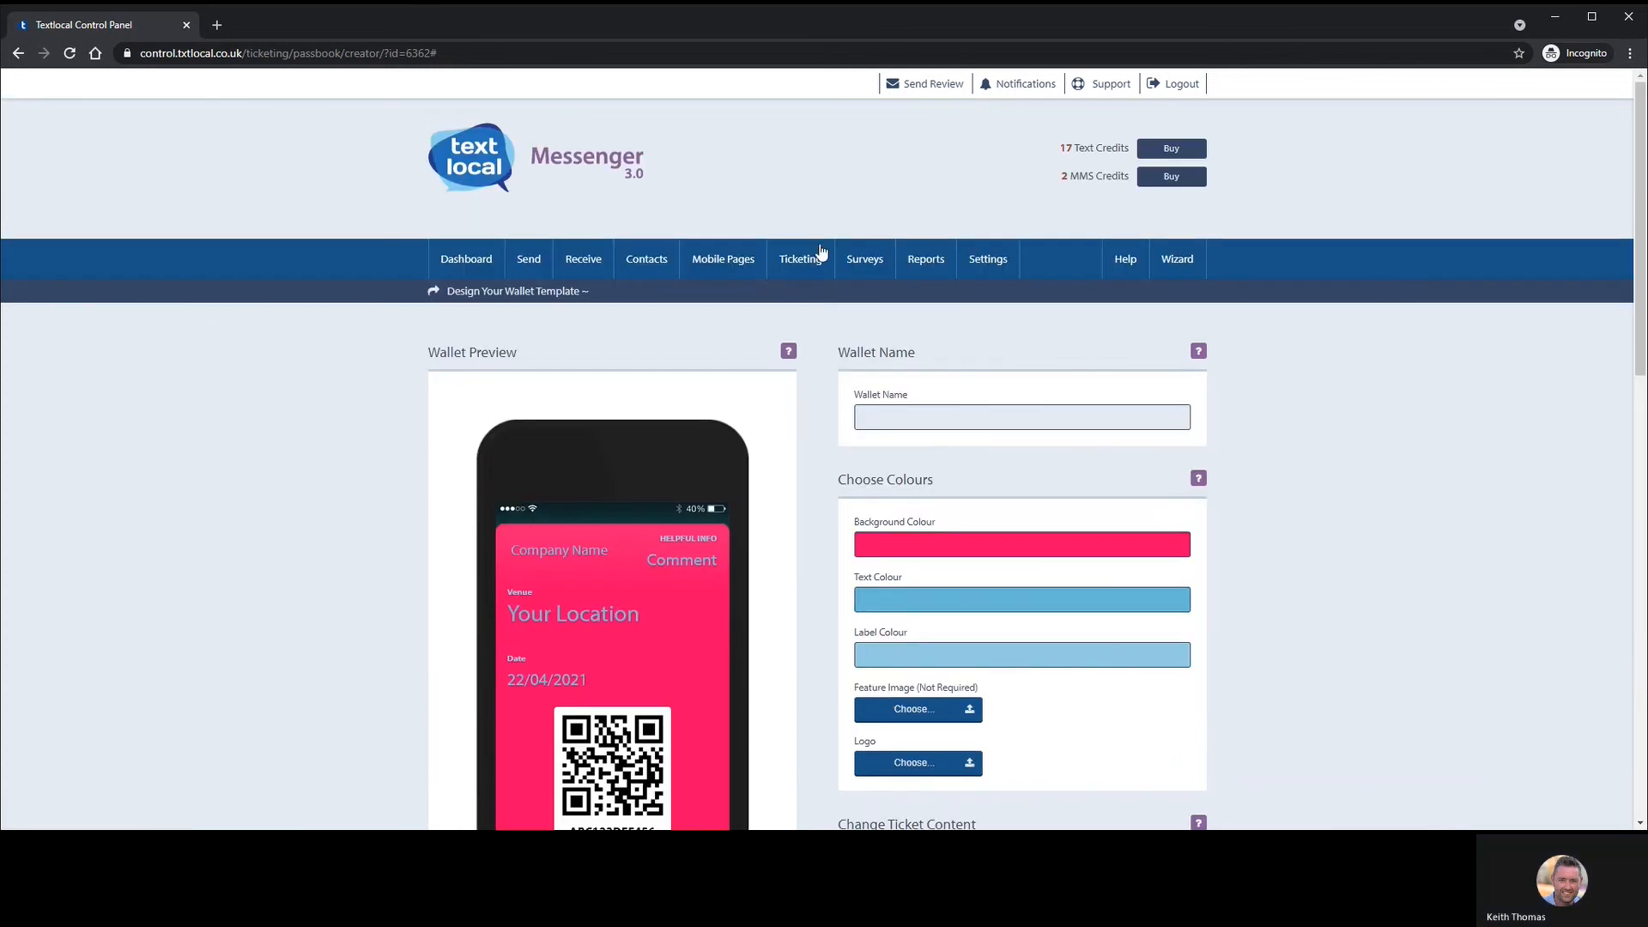
- Name the wallet template 'Demo', try saving it, then pick a logo image
left_click(1022, 420)
type("Demo")
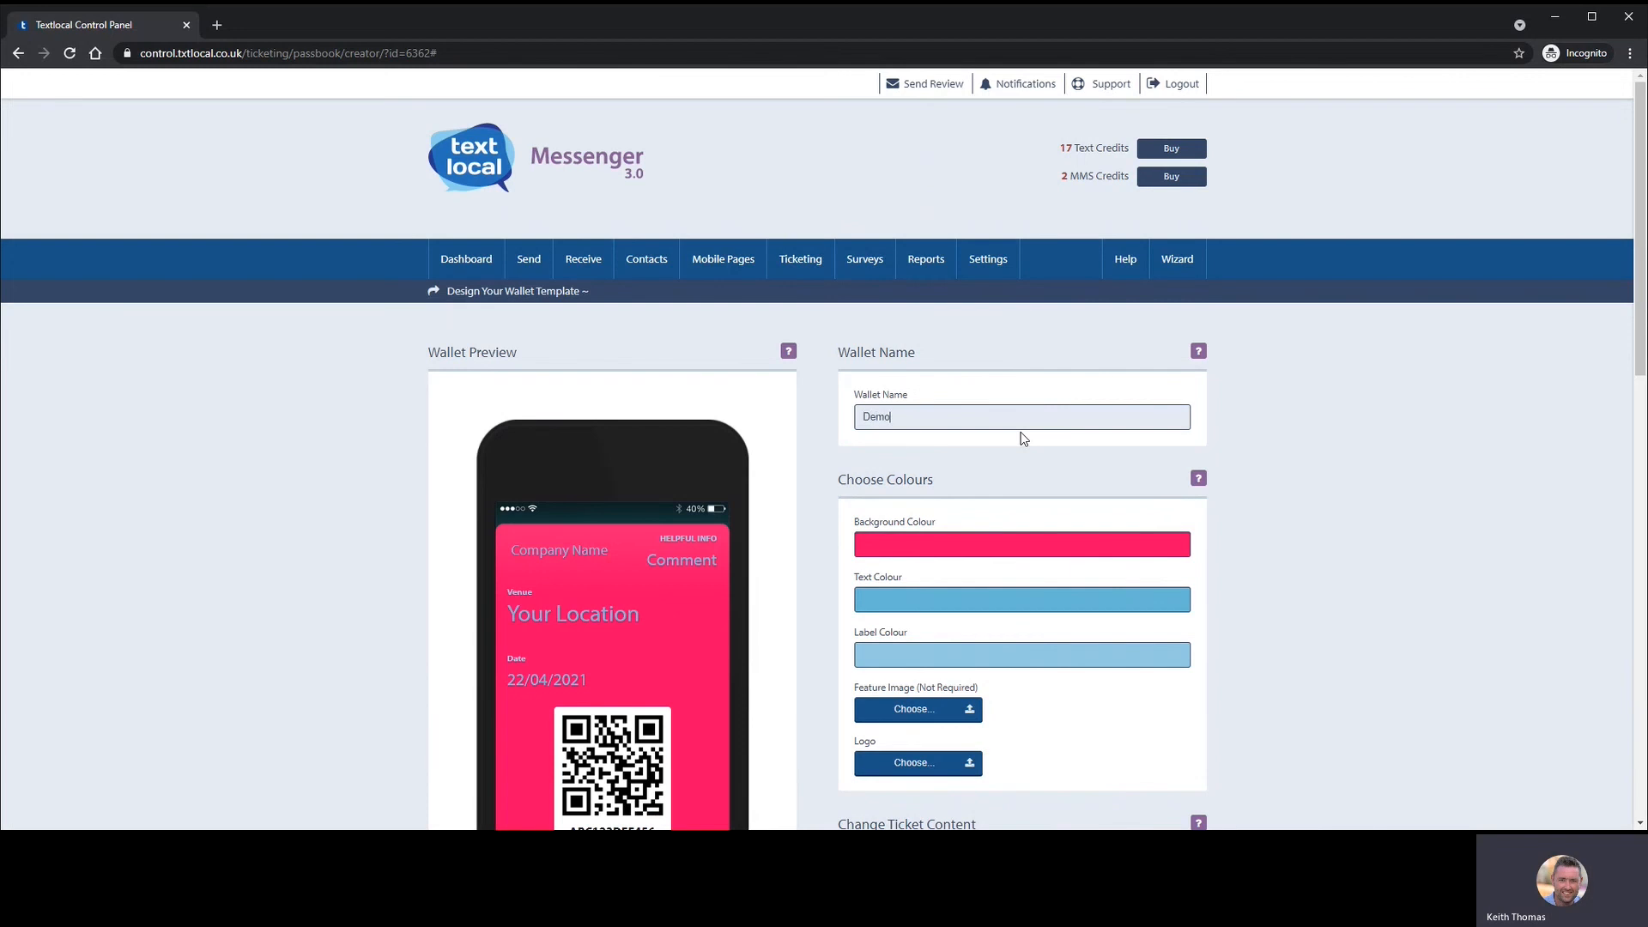
scroll(987, 447, "down", 7)
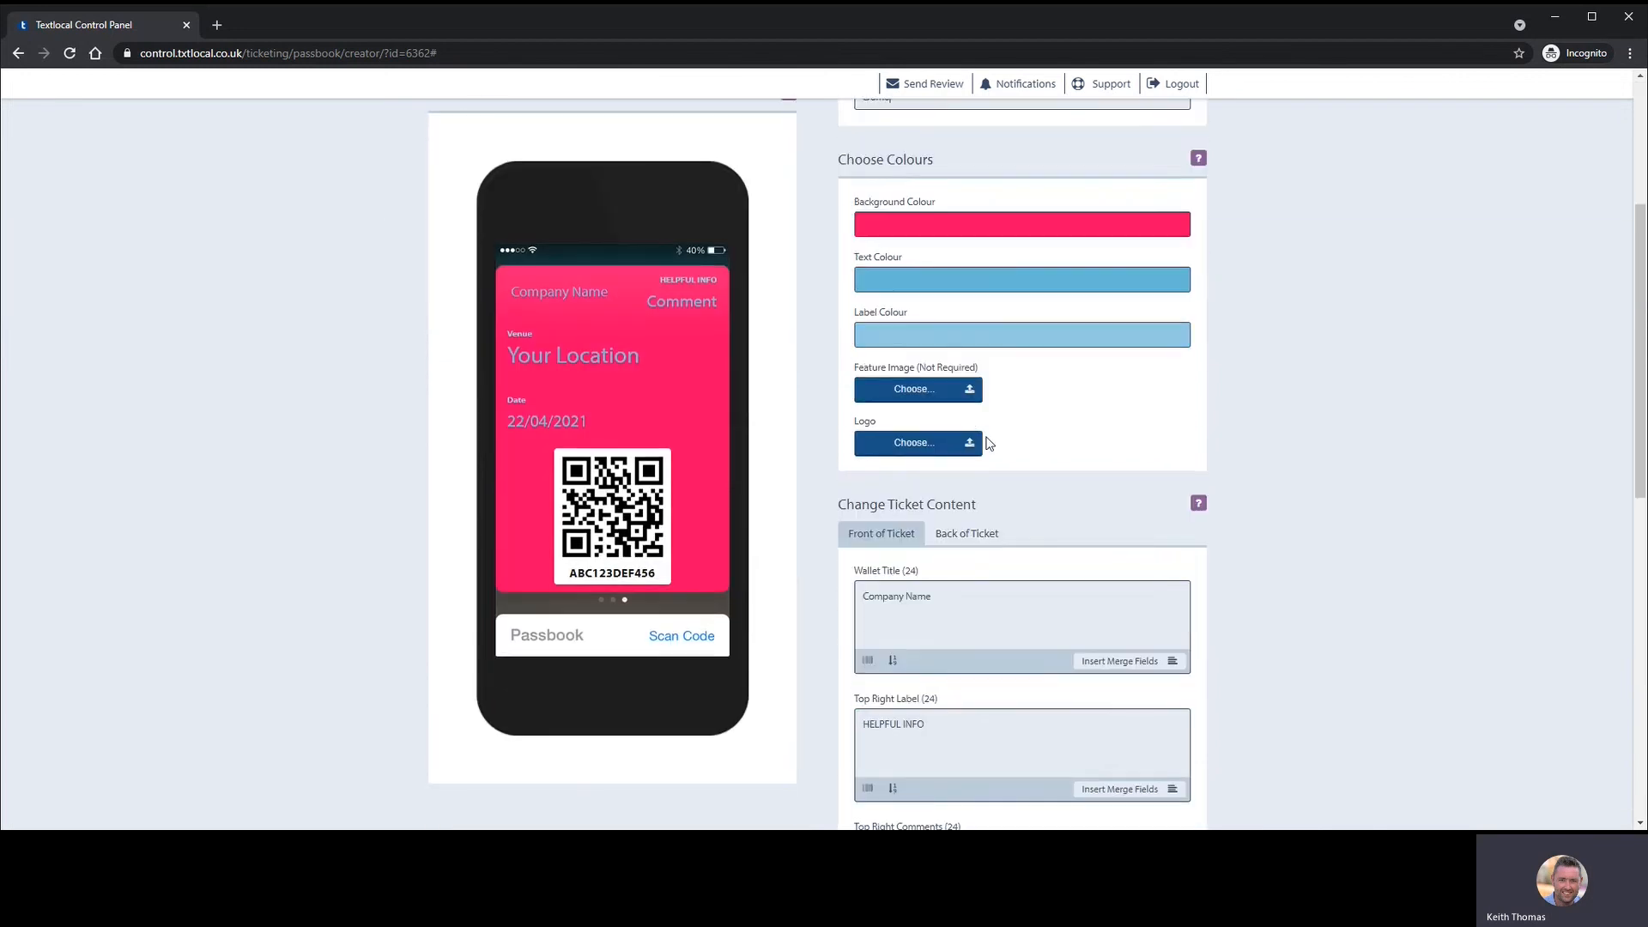
scroll(996, 498, "down", 5)
left_click(1090, 675)
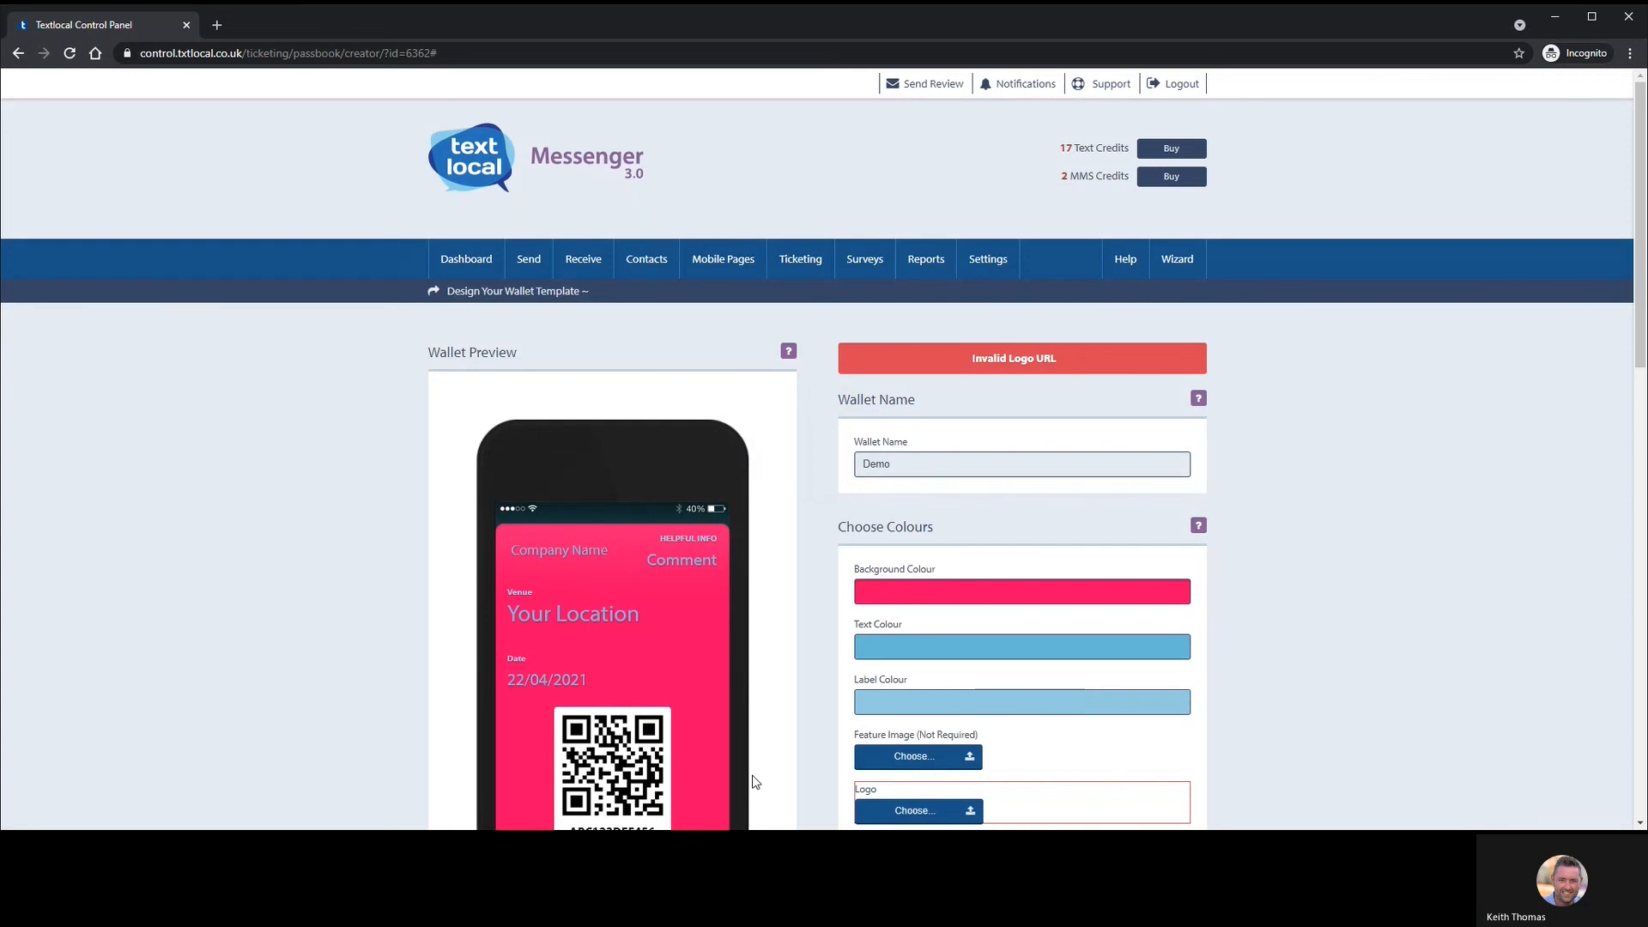
scroll(1029, 740, "down", 2)
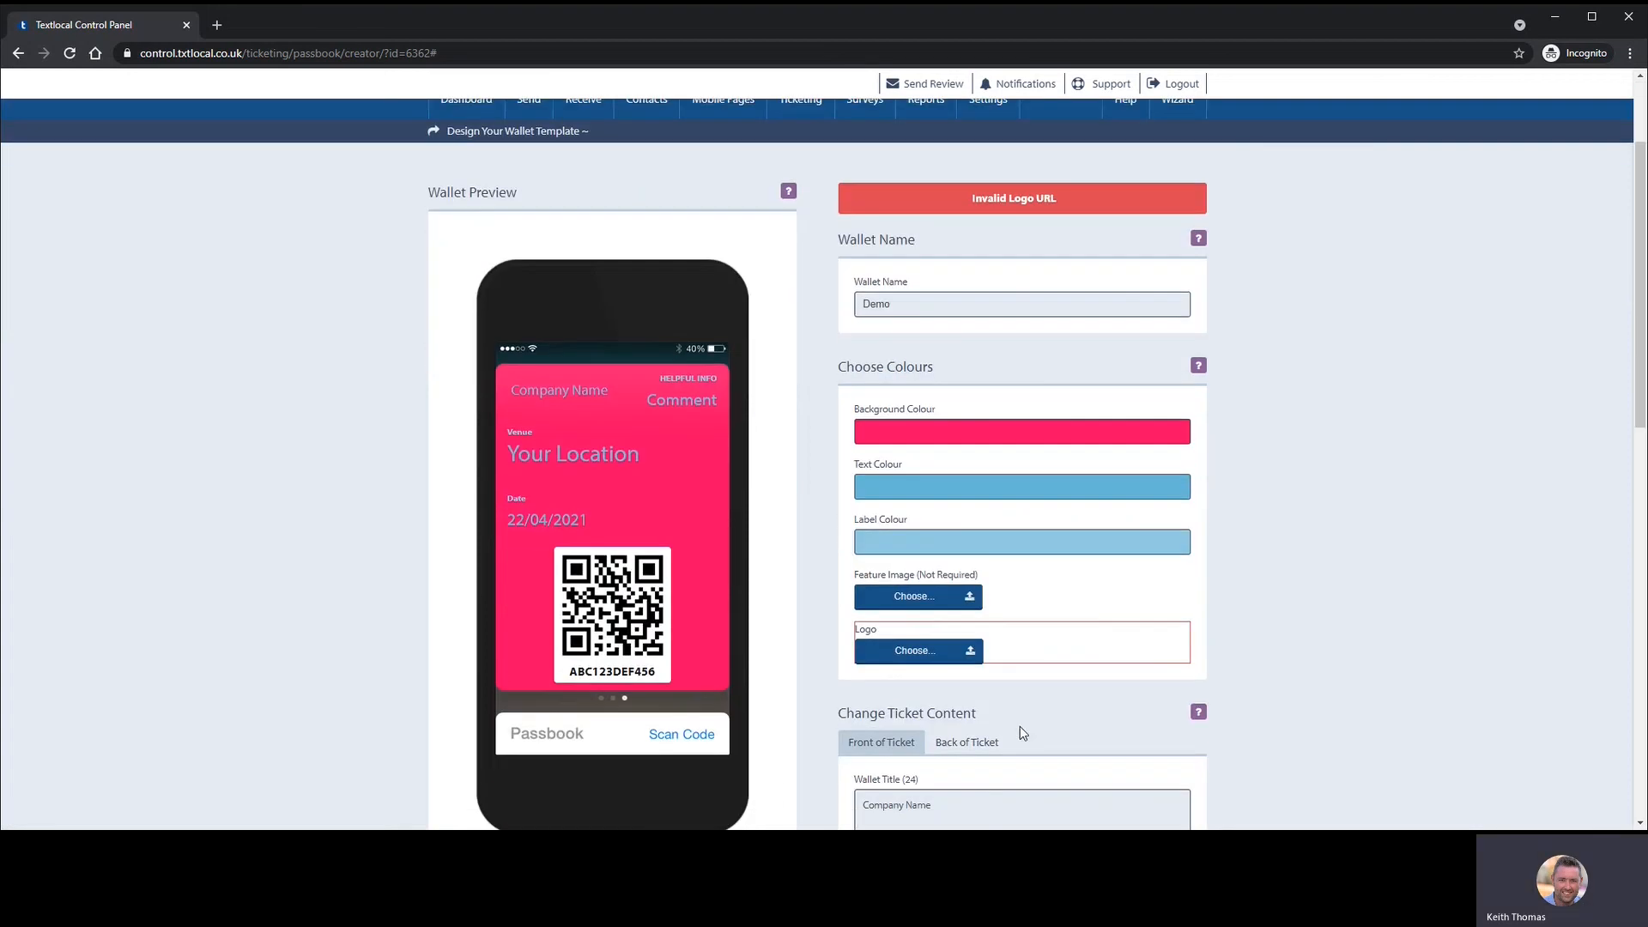
left_click(927, 655)
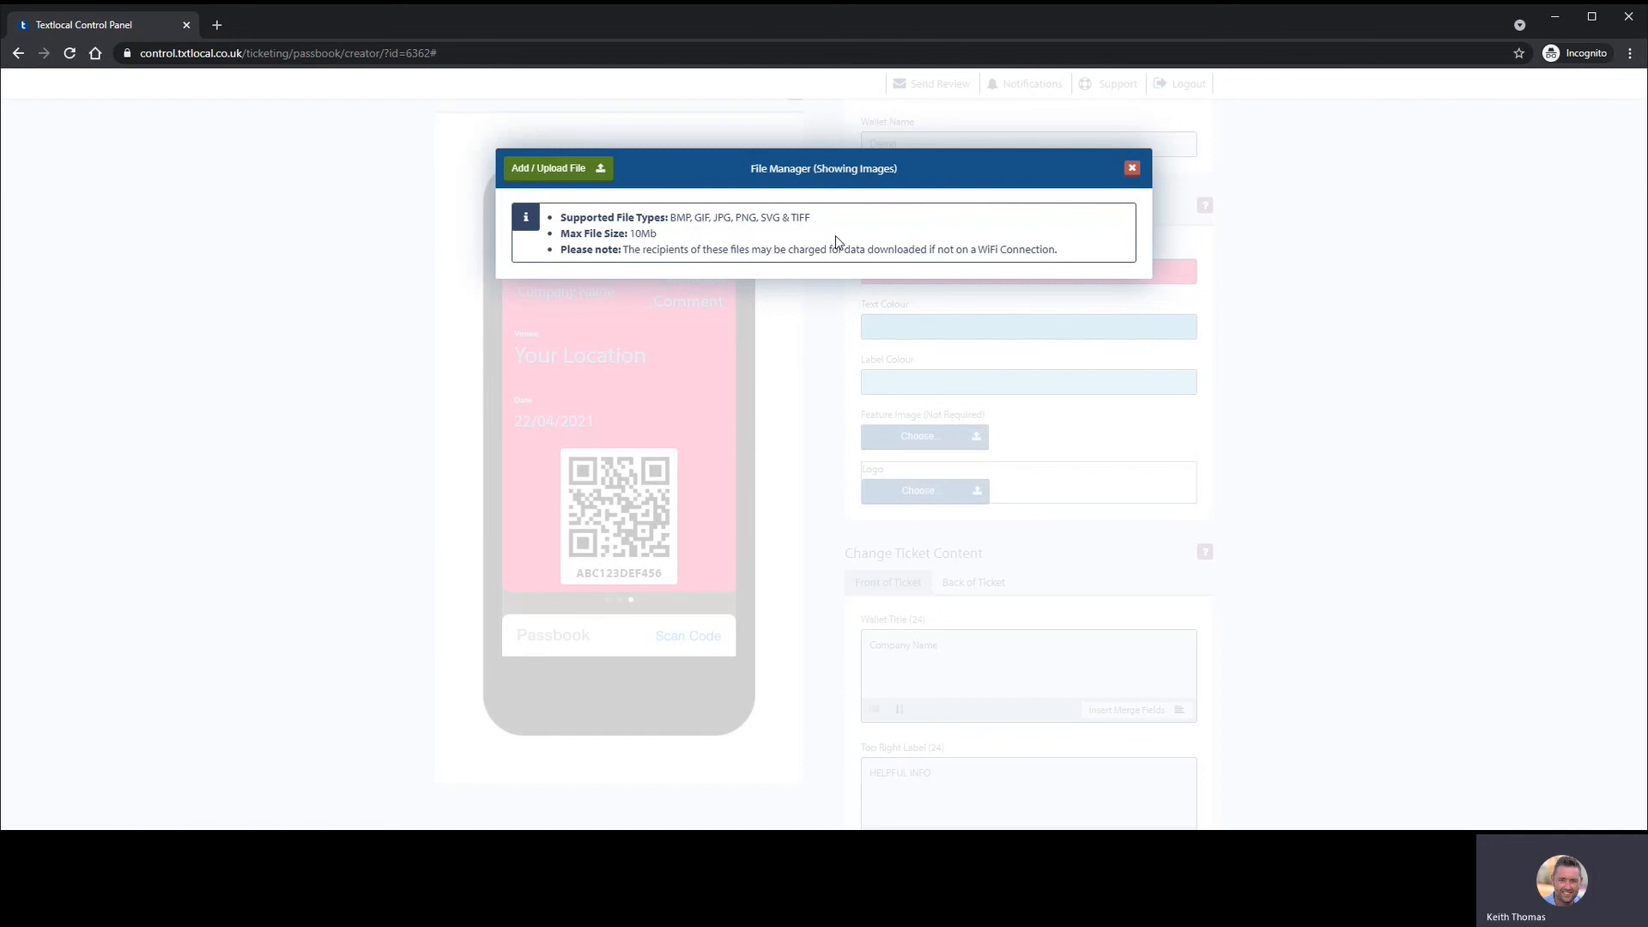
- Close the logo File Manager and go Back from the wallet designer to the Wallet step
left_click(1134, 170)
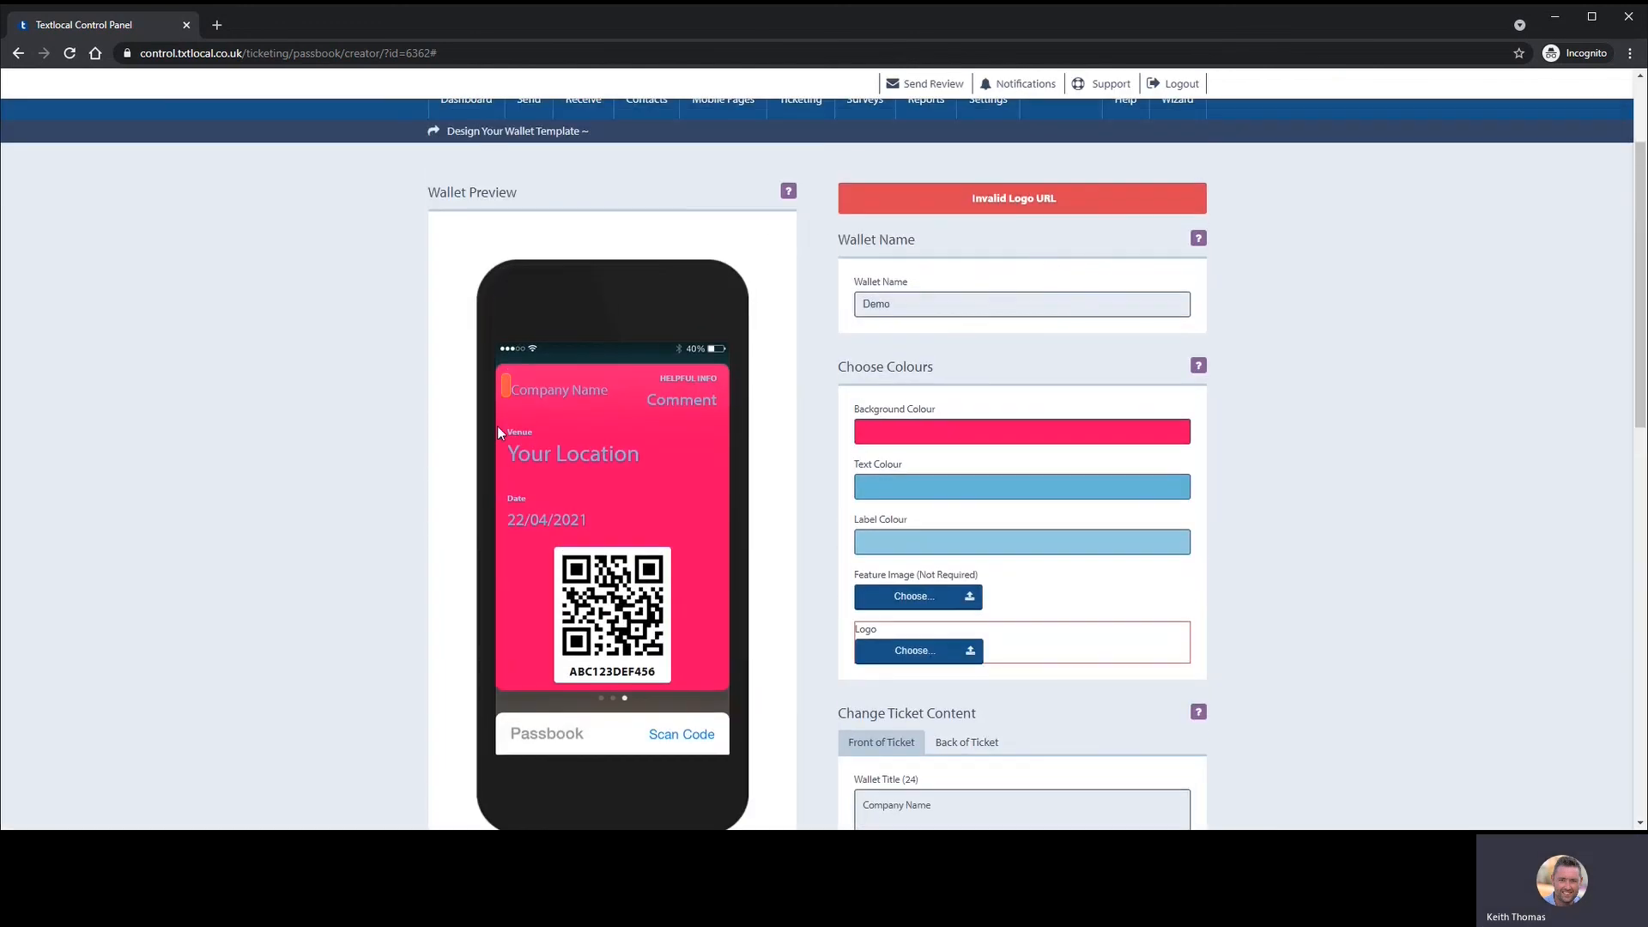
scroll(544, 430, "down", 6)
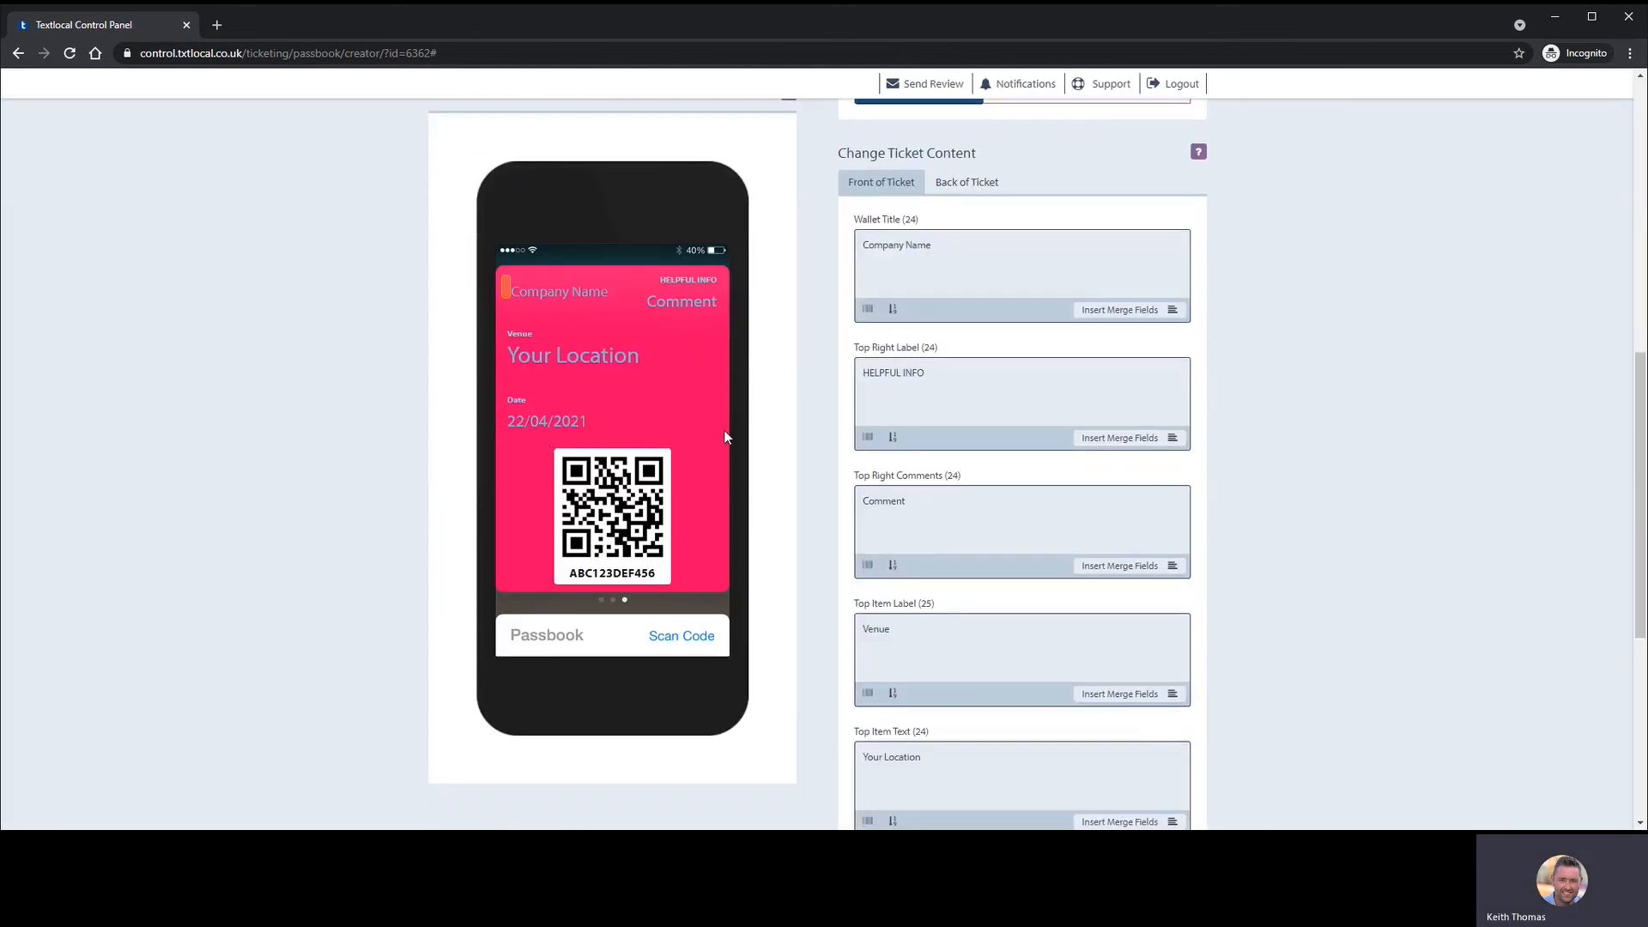
scroll(726, 437, "down", 5)
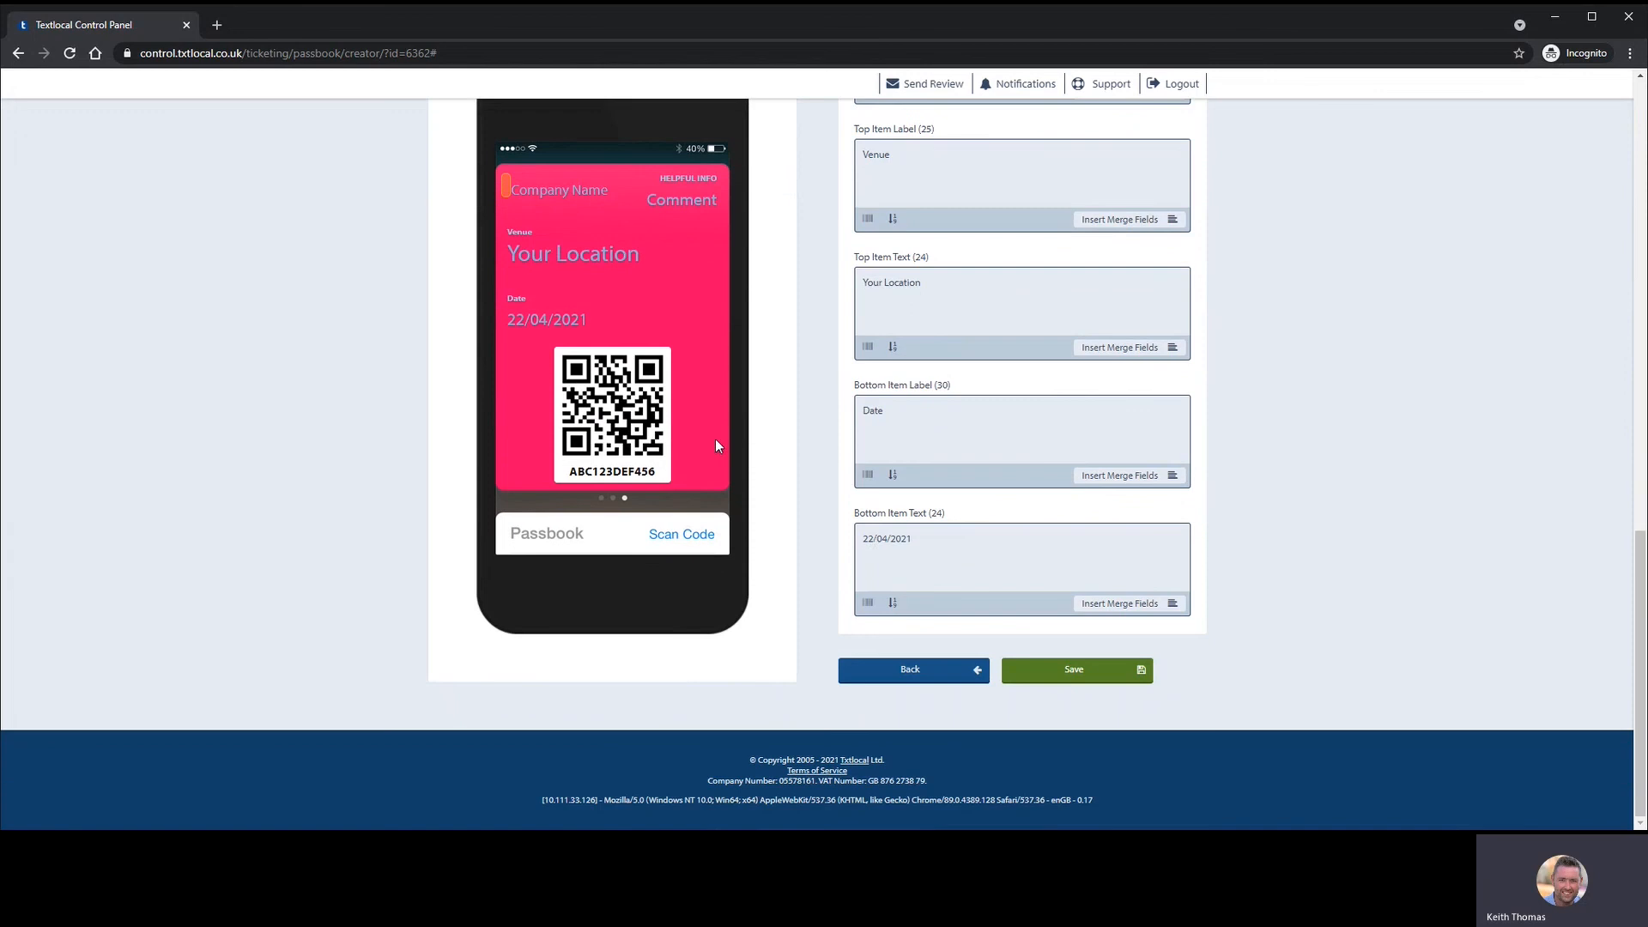
left_click(929, 675)
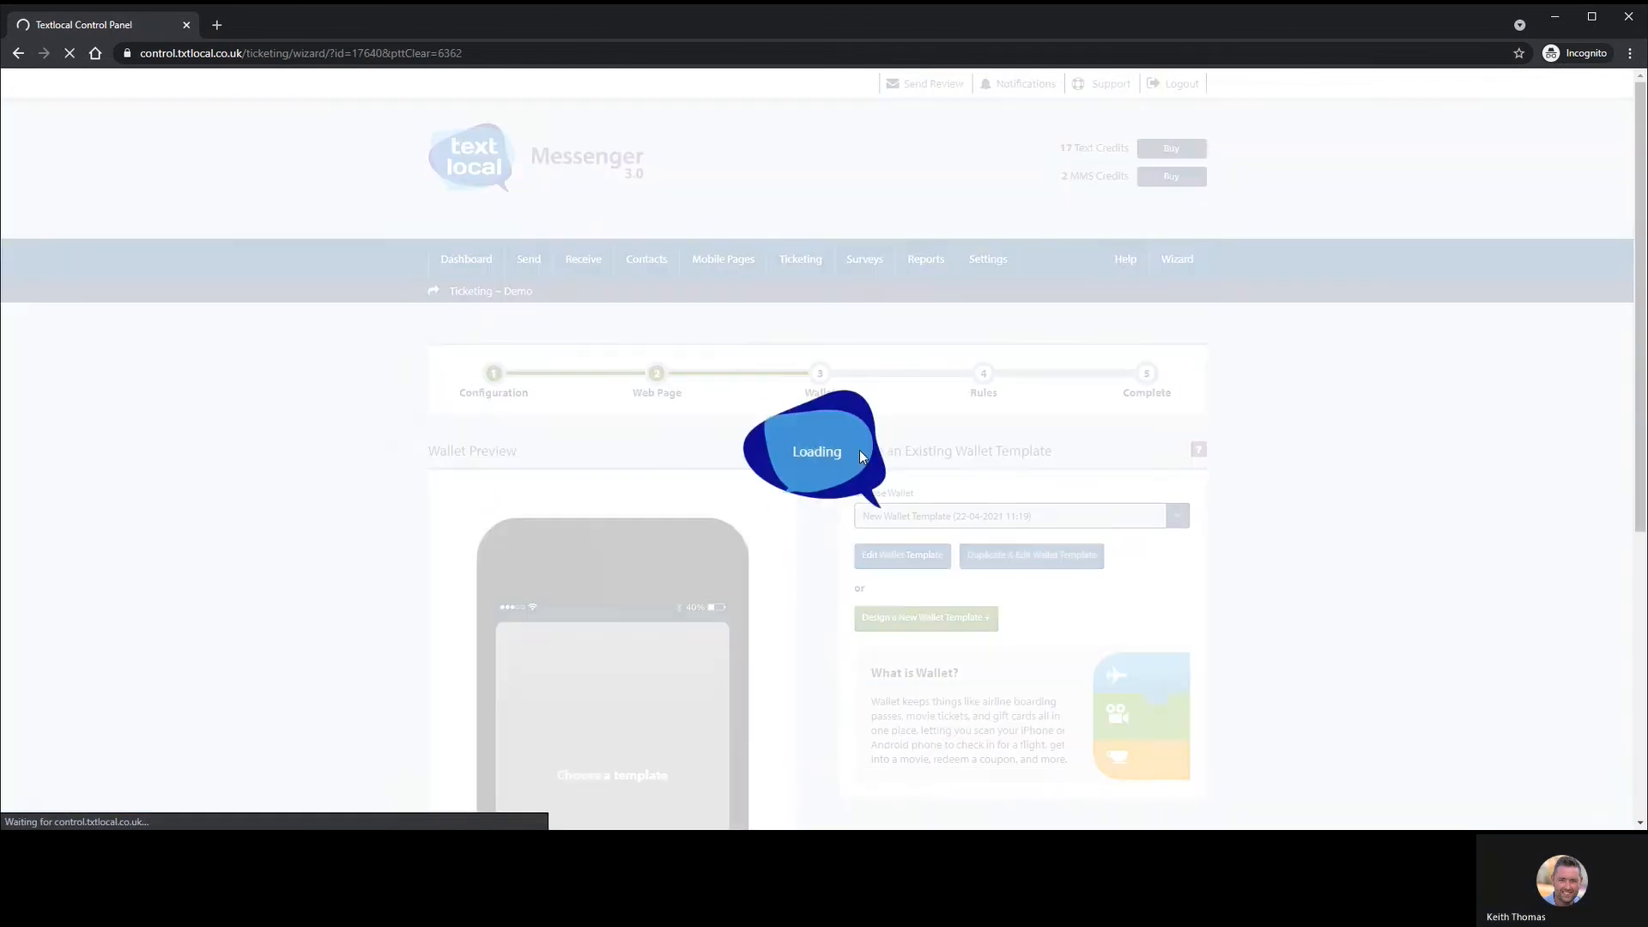
scroll(838, 436, "down", 4)
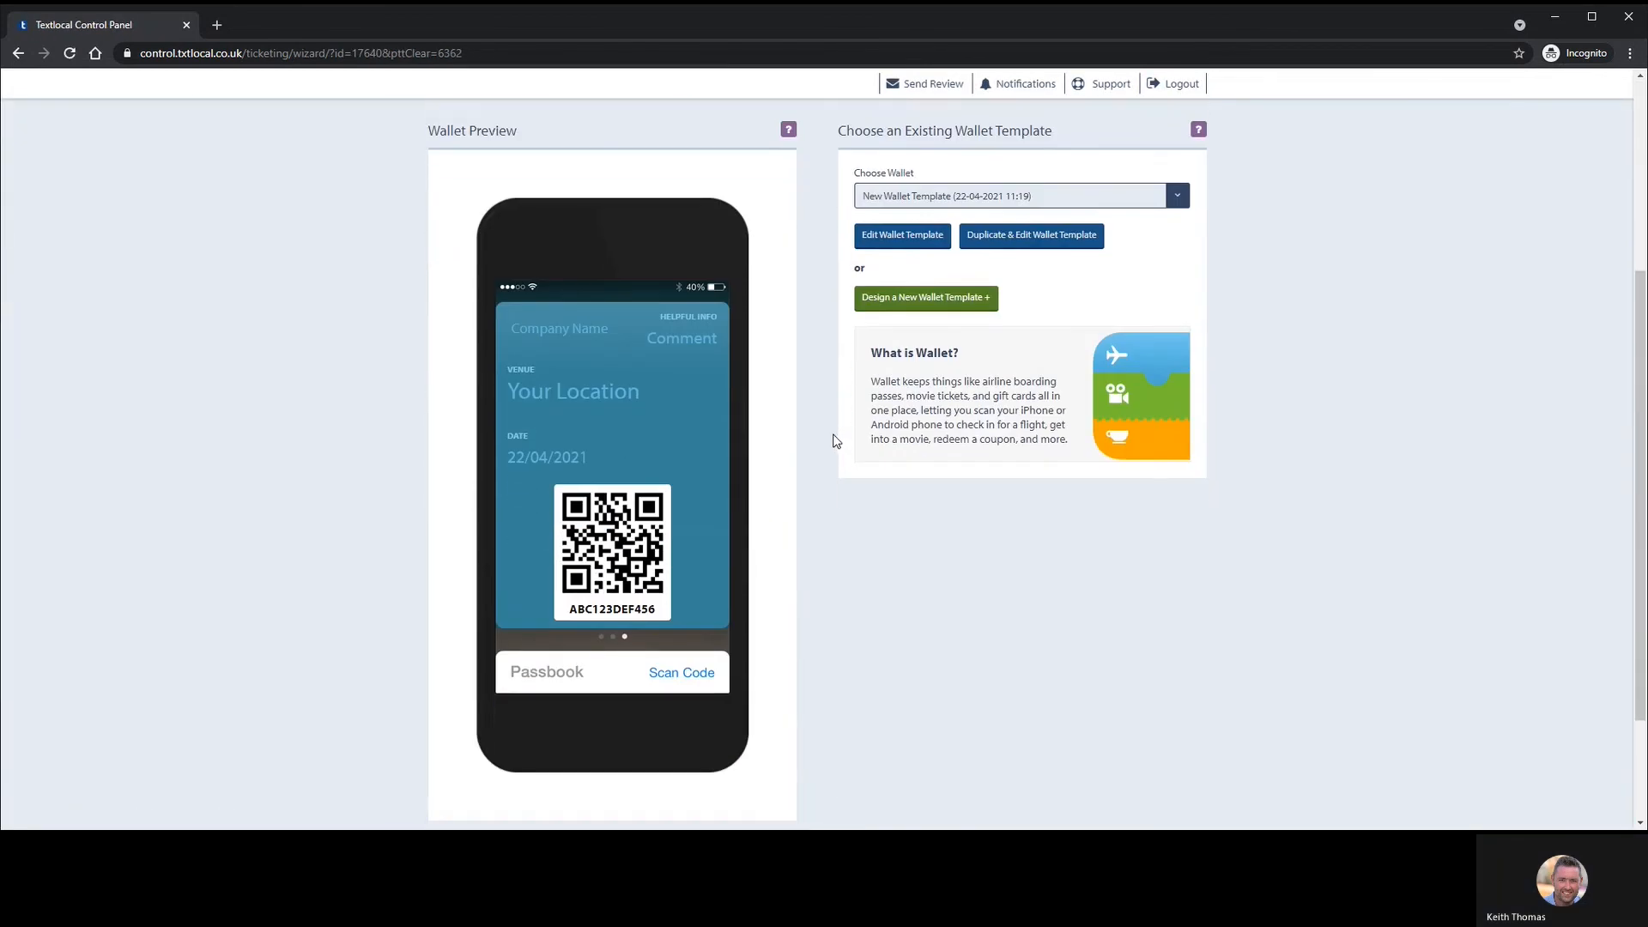
scroll(829, 435, "down", 2)
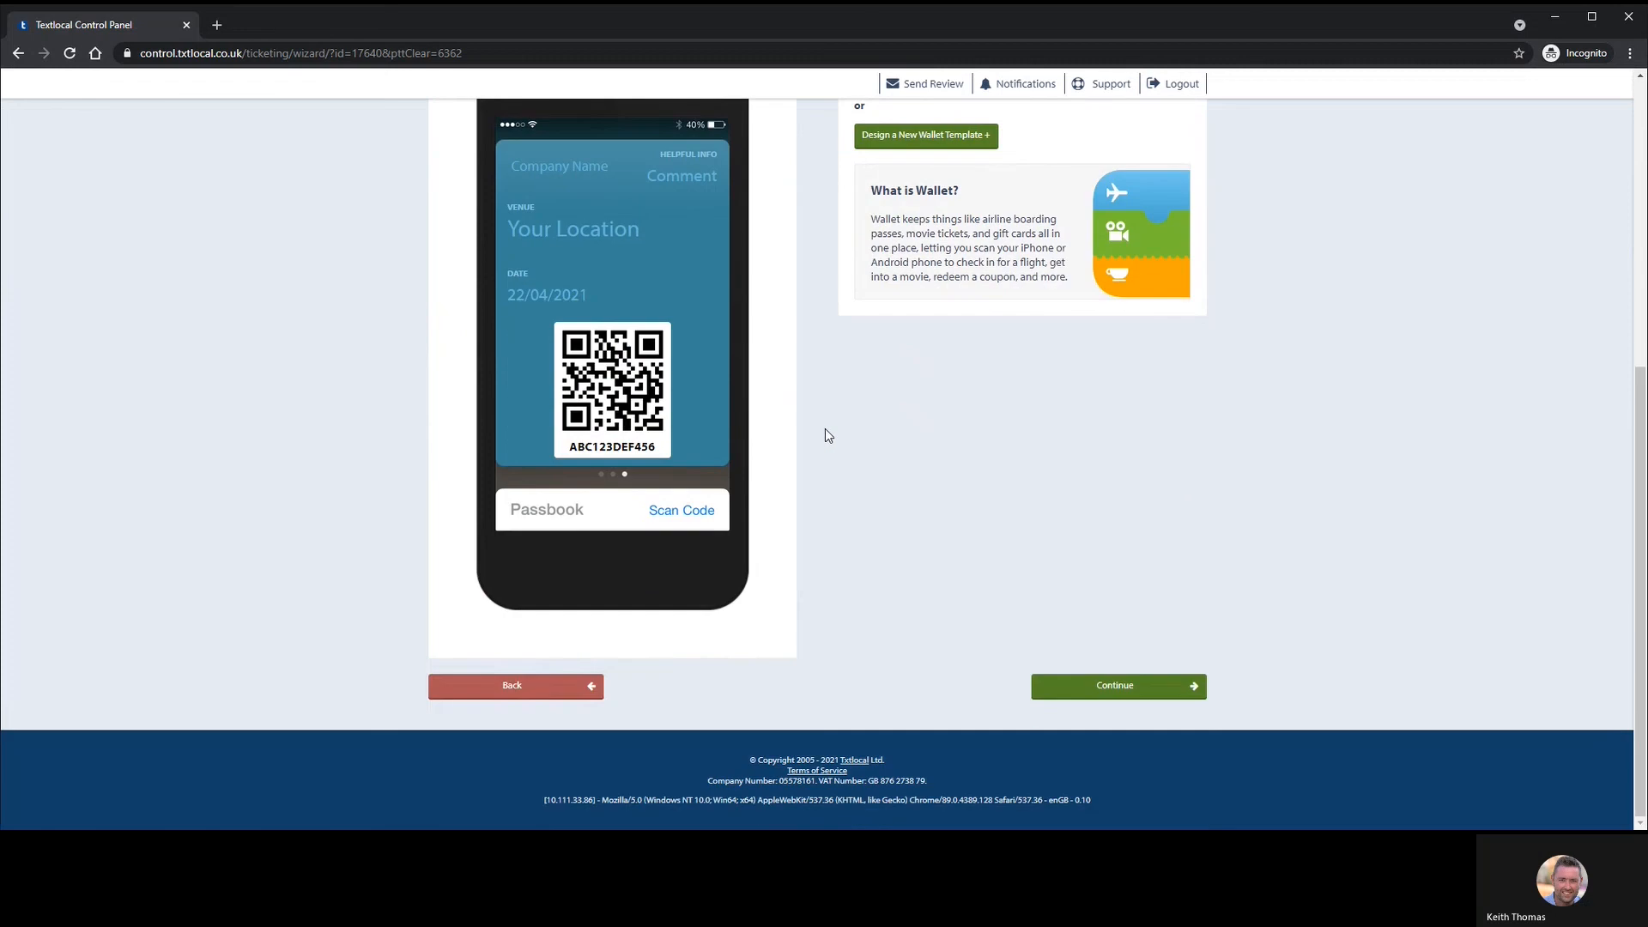
- Return to Configuration, untick the Wallet download method, and continue to the Rules step
left_click(567, 692)
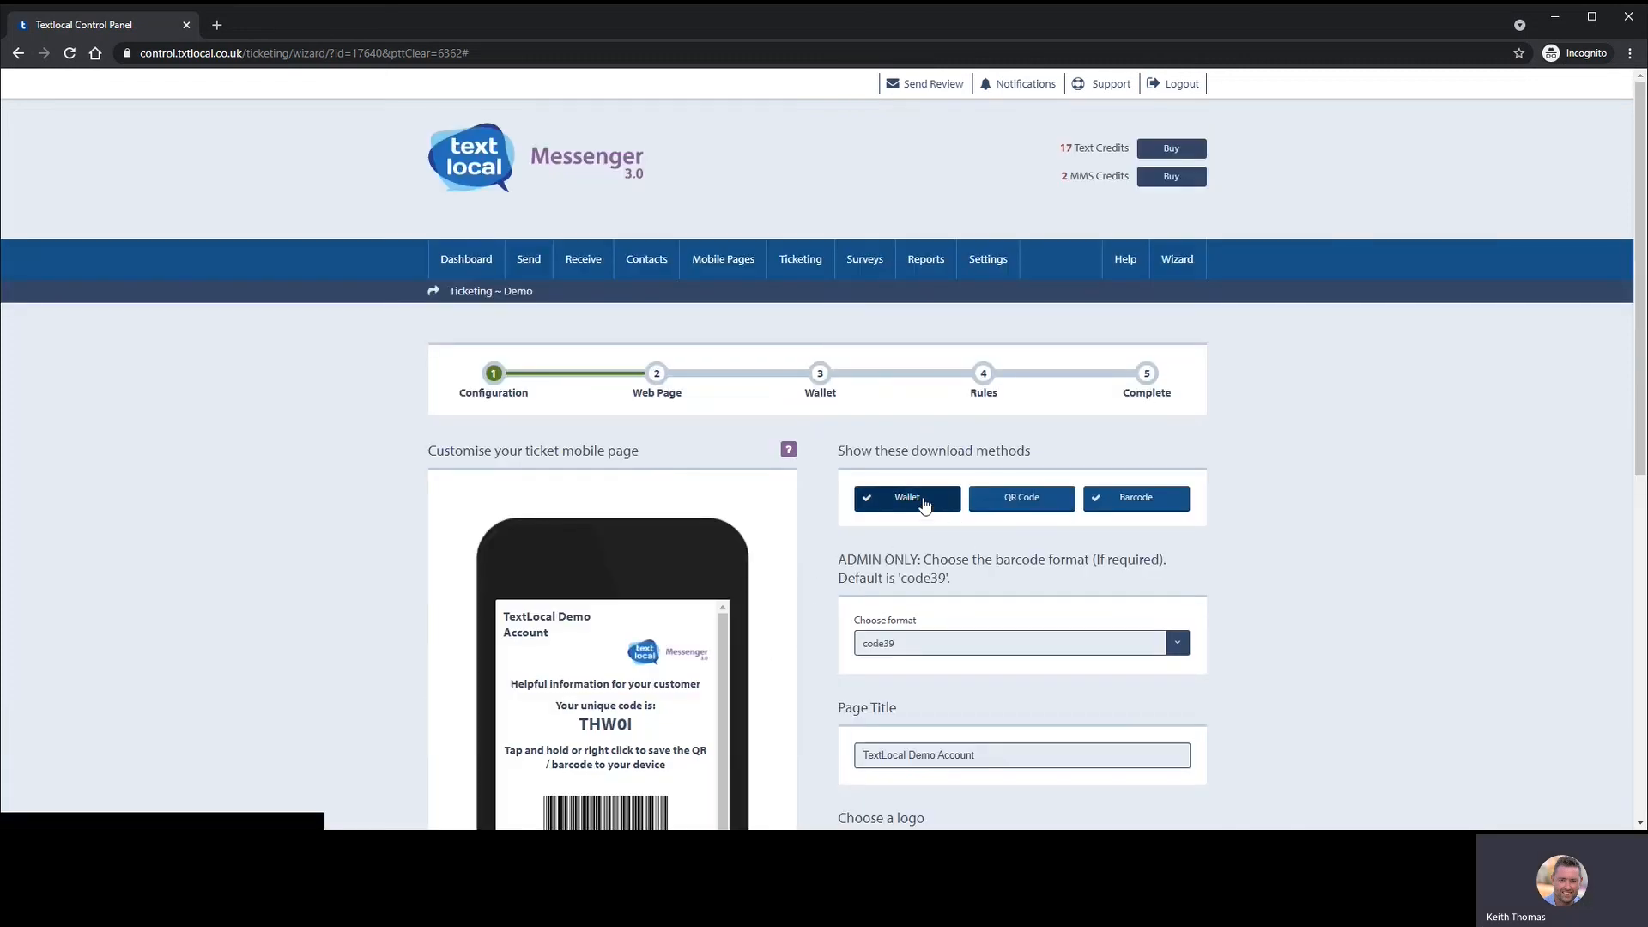
left_click(925, 506)
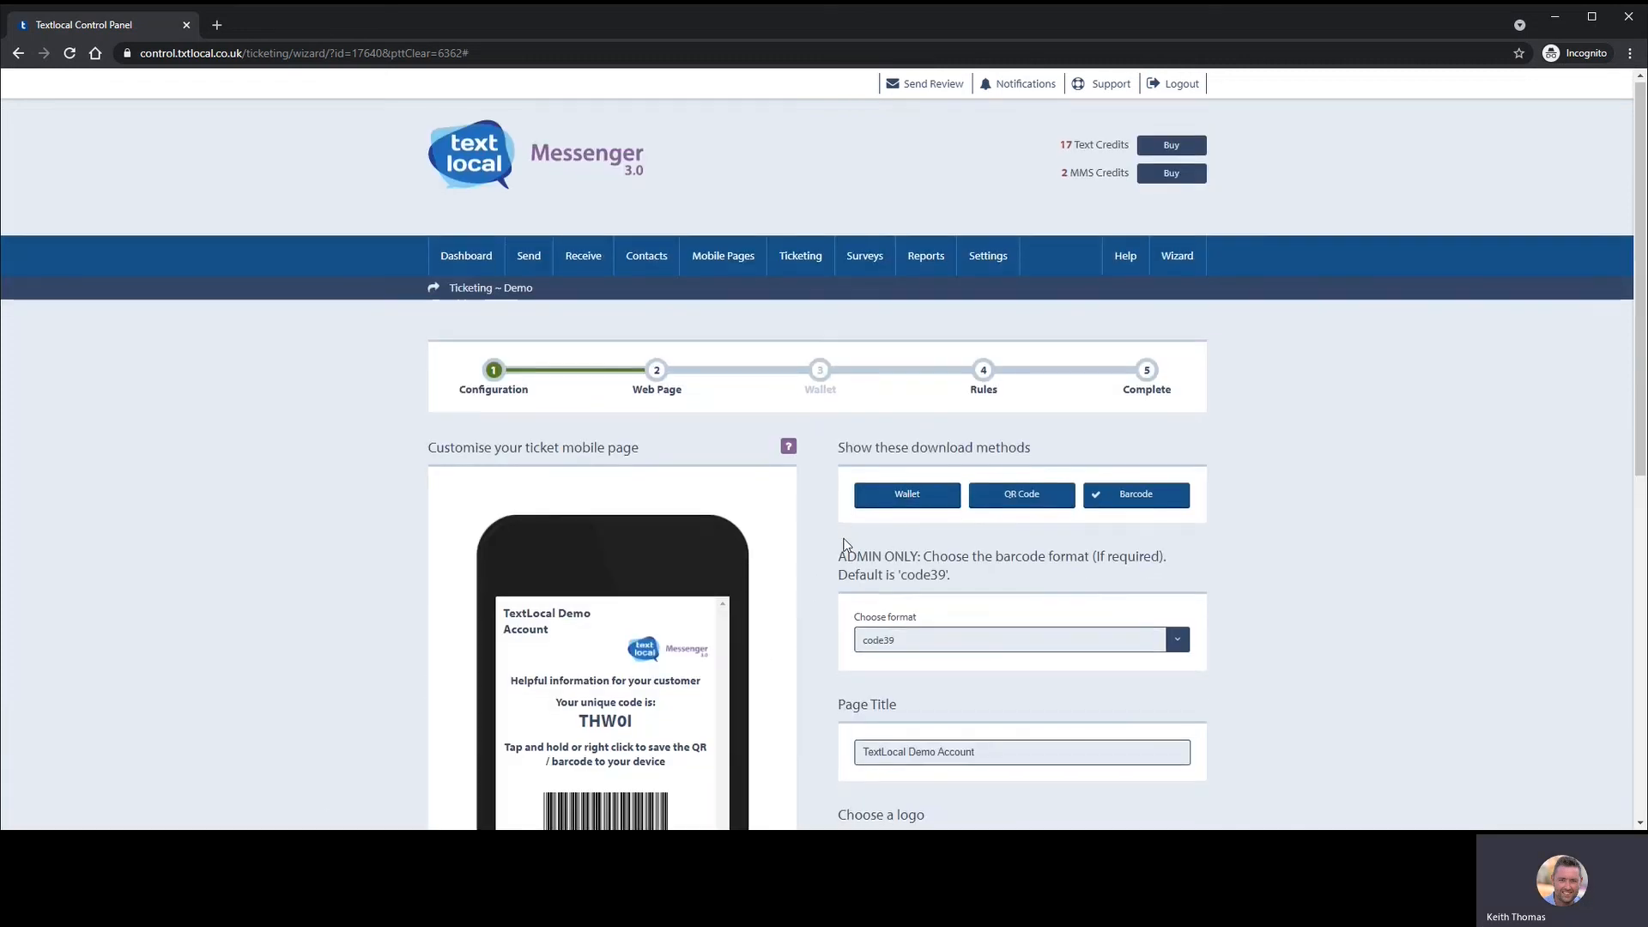
scroll(846, 545, "down", 8)
left_click(1100, 687)
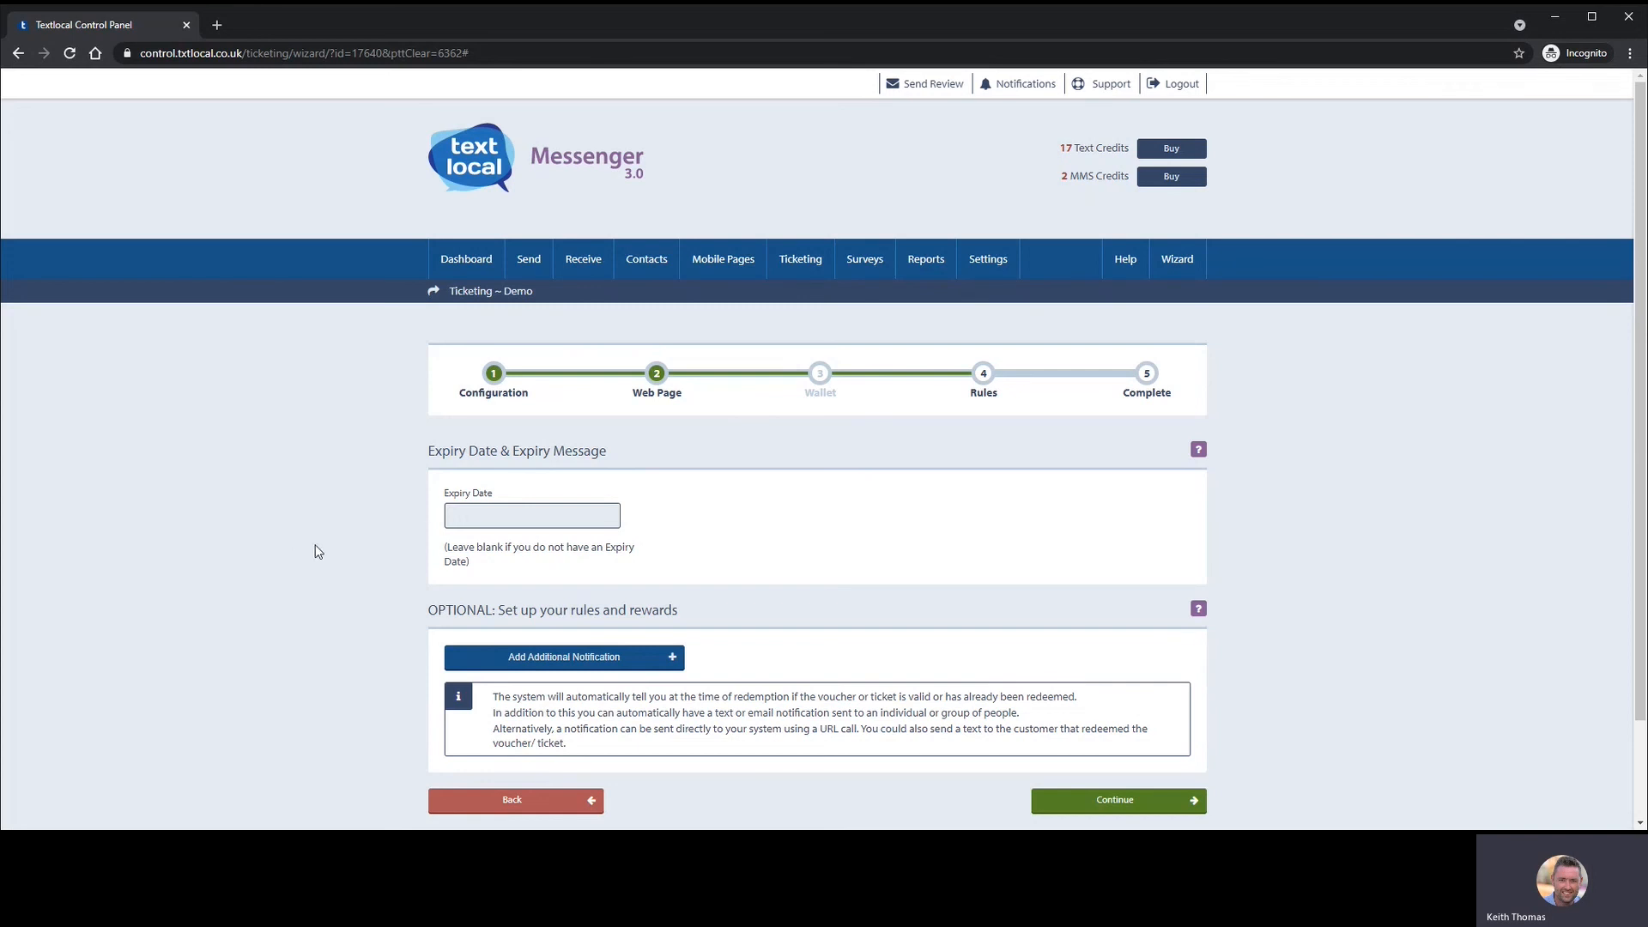
left_click(457, 513)
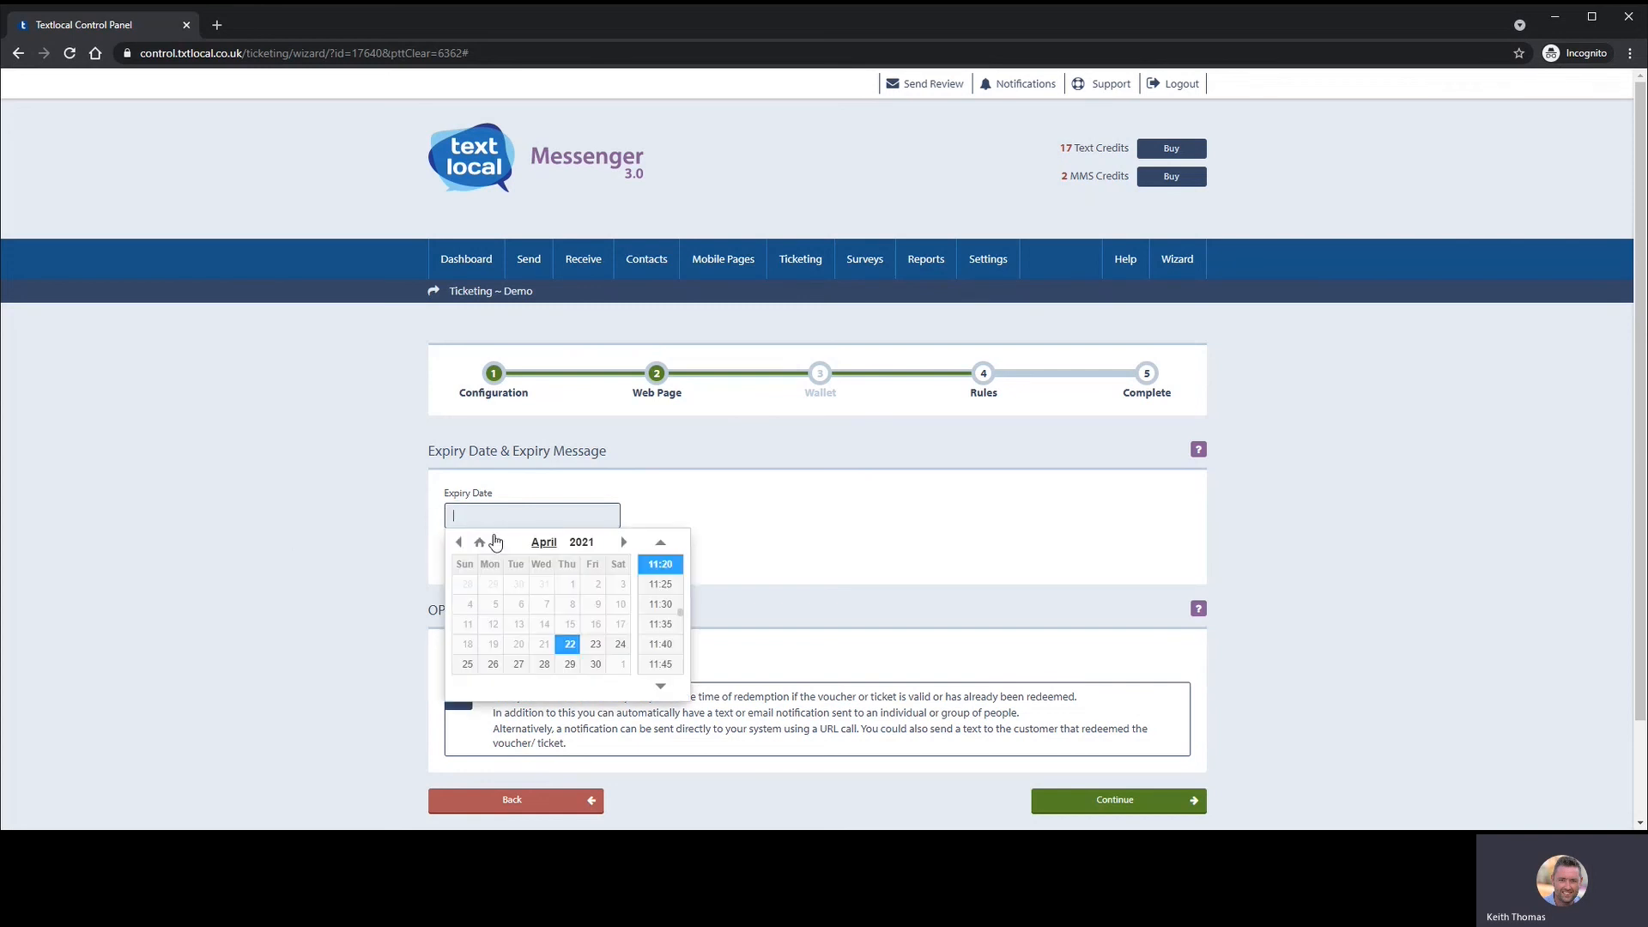
left_click(948, 522)
scroll(461, 526, "down", 1)
scroll(461, 525, "down", 1)
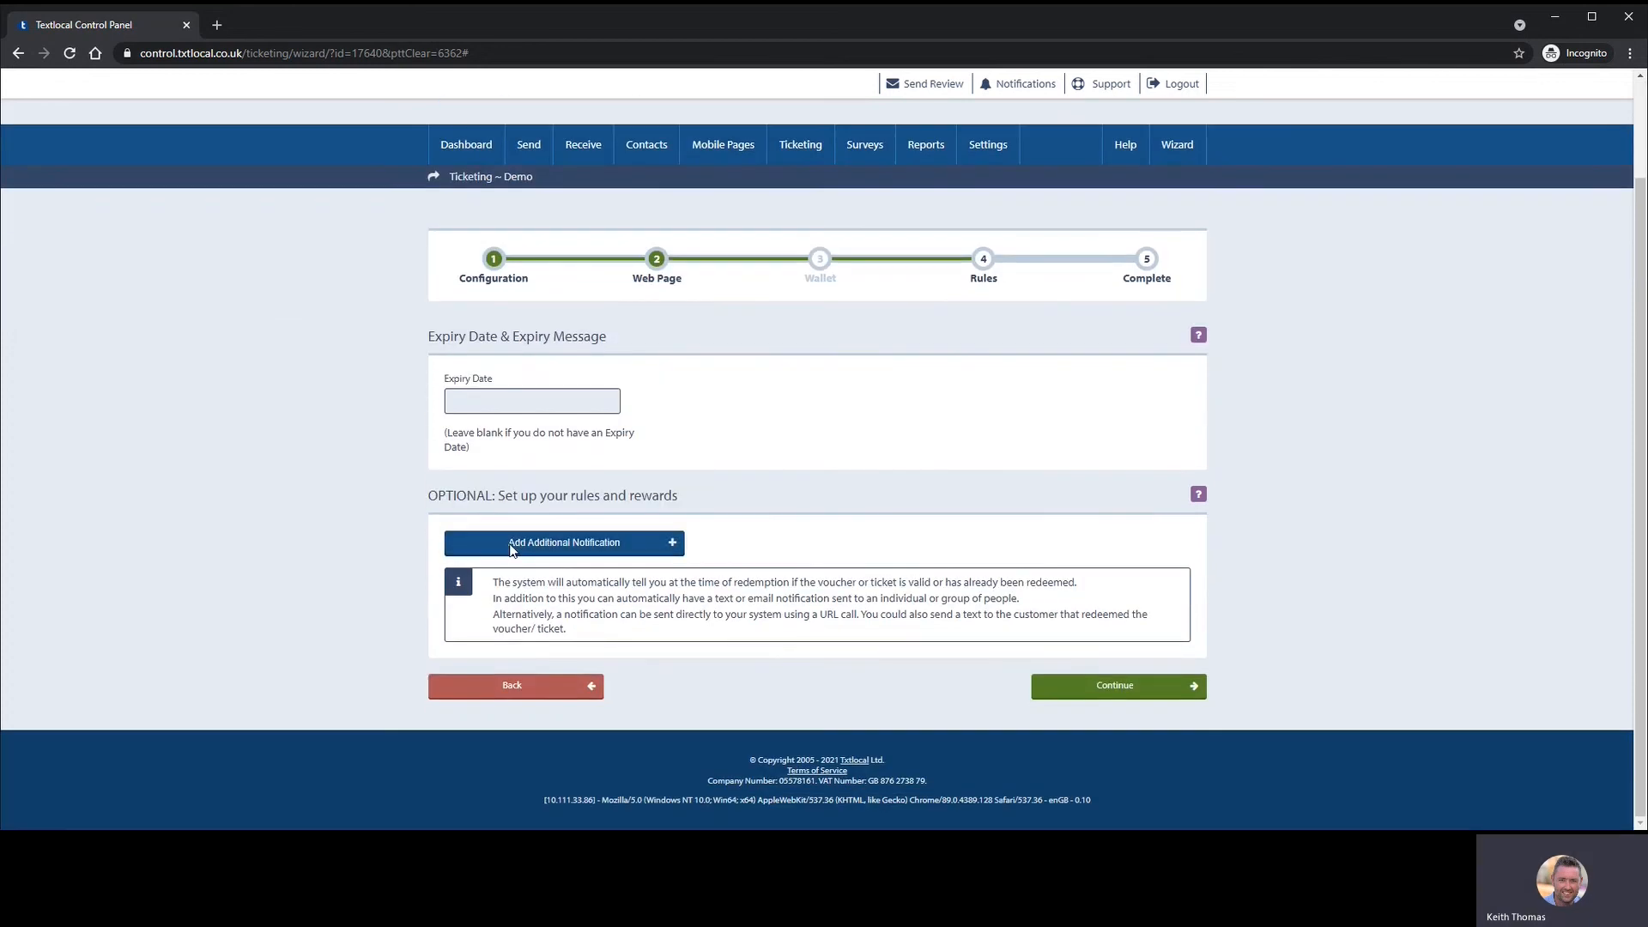
left_click(509, 547)
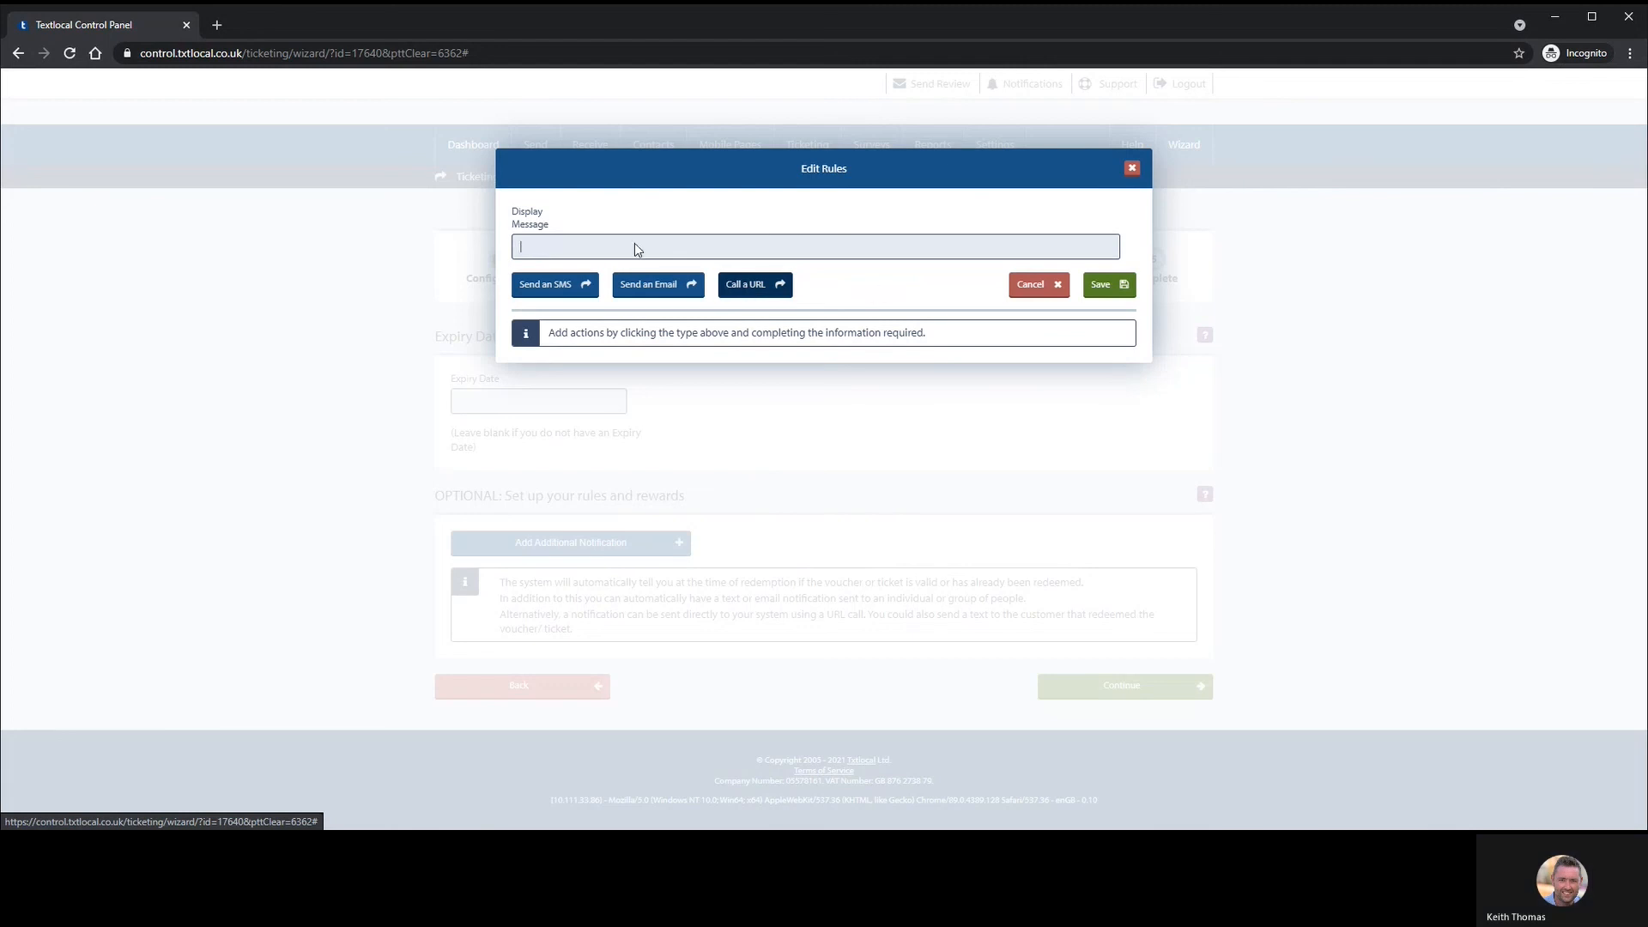
left_click(1041, 285)
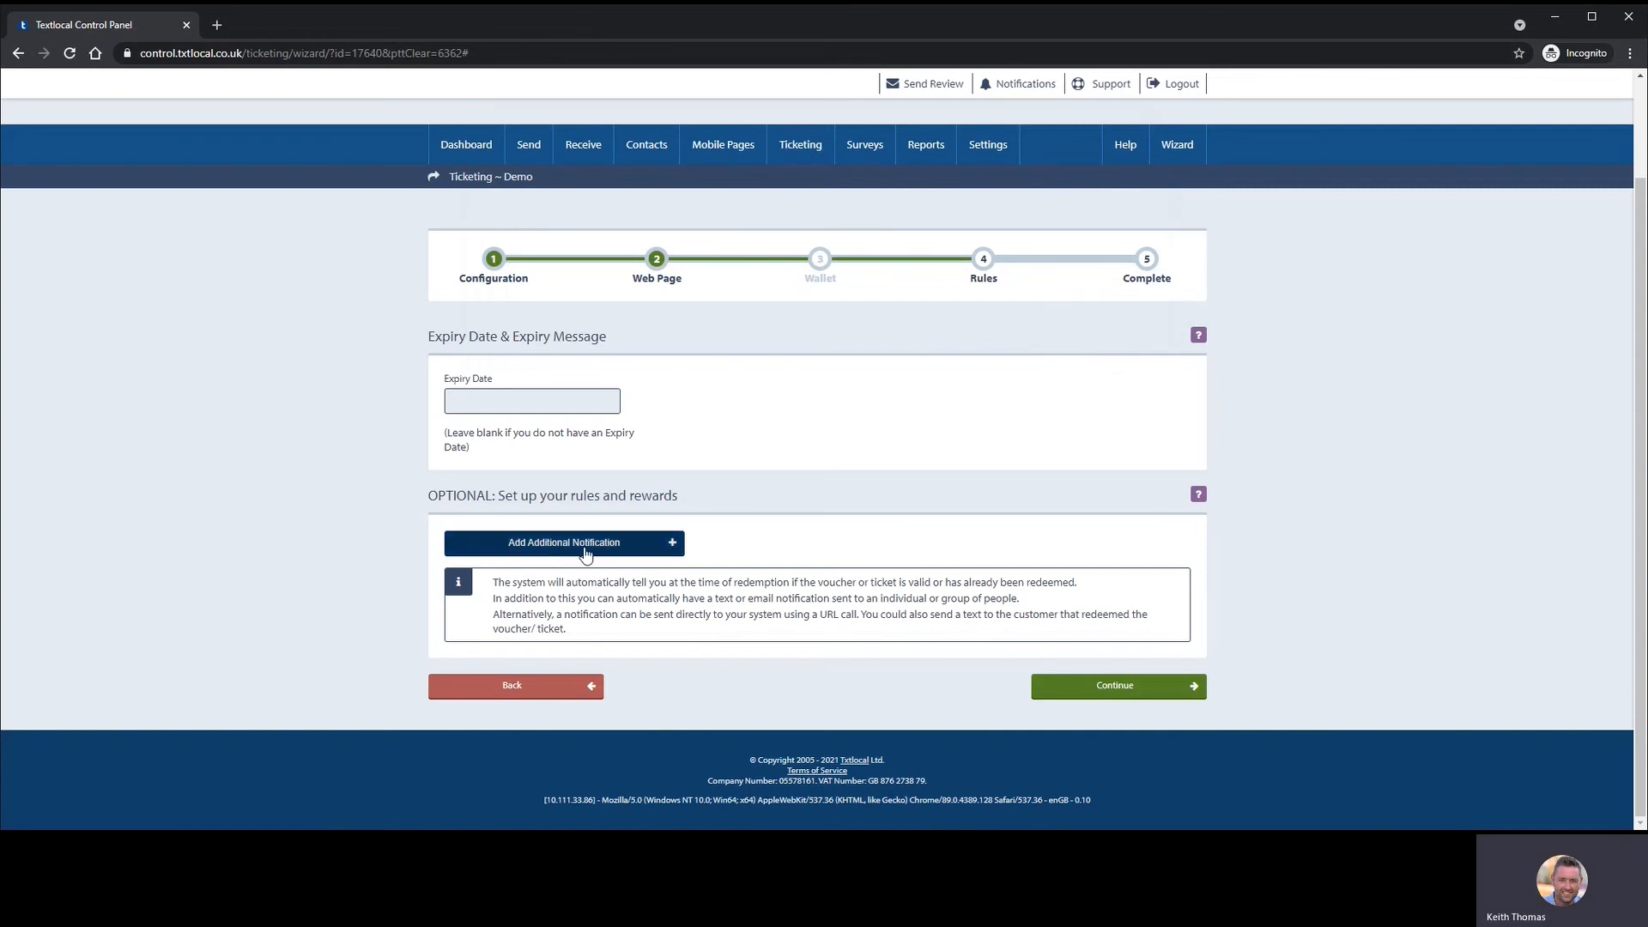
- Complete the ticket wizard and choose Send to Group on the Congratulations page
left_click(1132, 695)
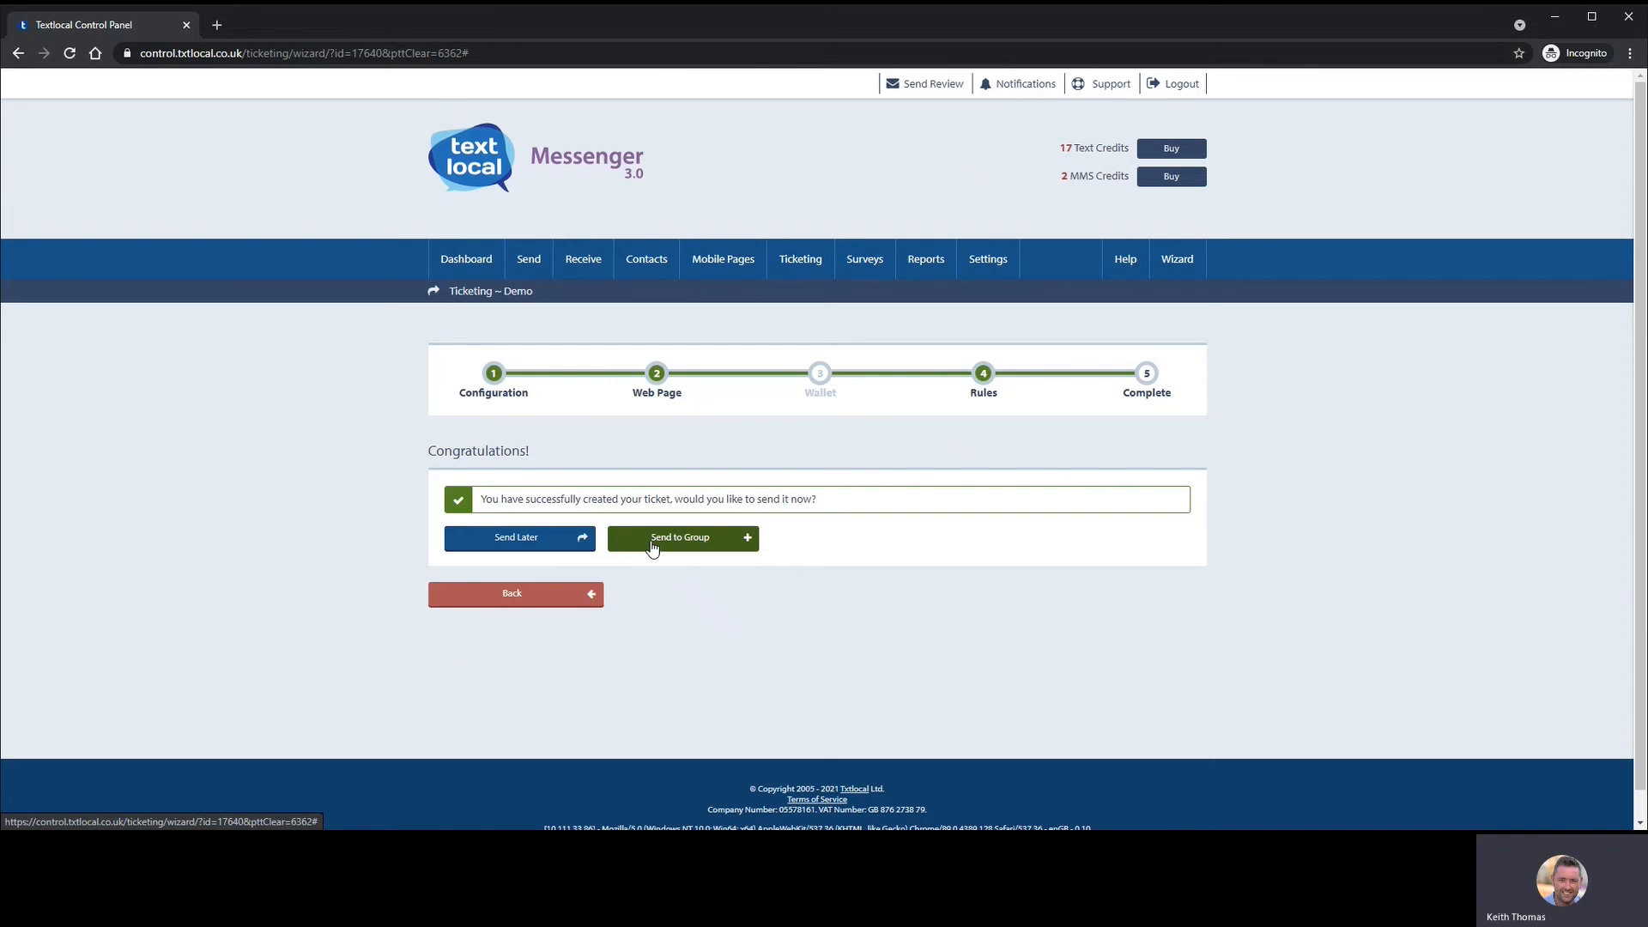
left_click(657, 550)
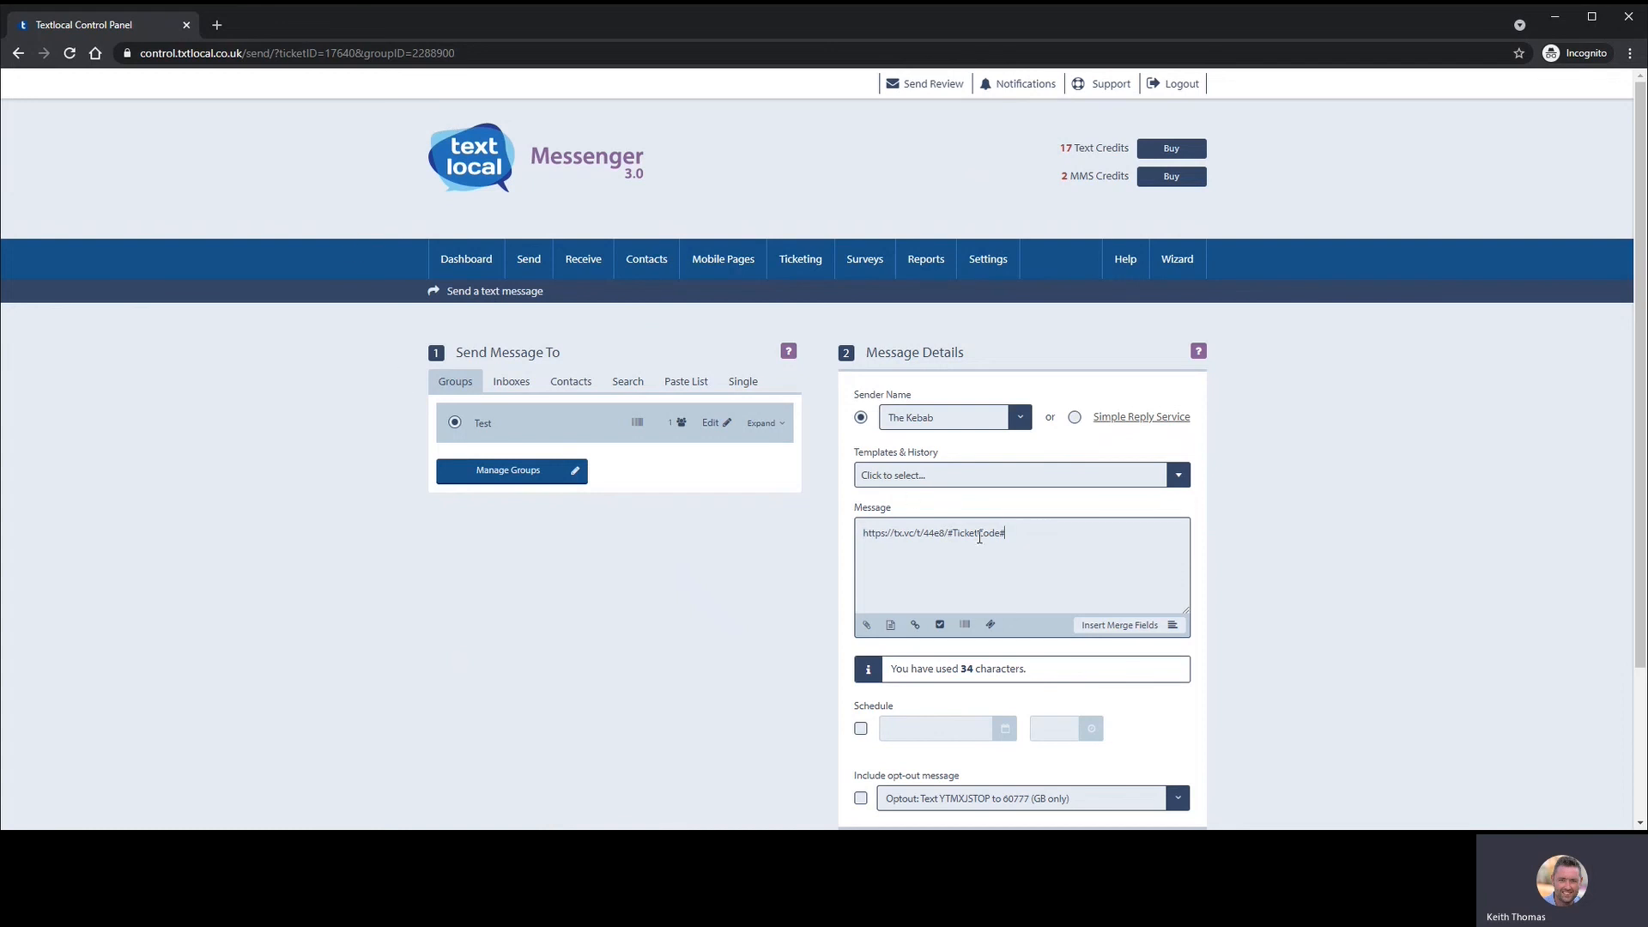
- Add 'Hi, click the link below to redeem your reward.' and a blank line above the ticket link
left_click_drag(1045, 532, 1008, 534)
key("Return")
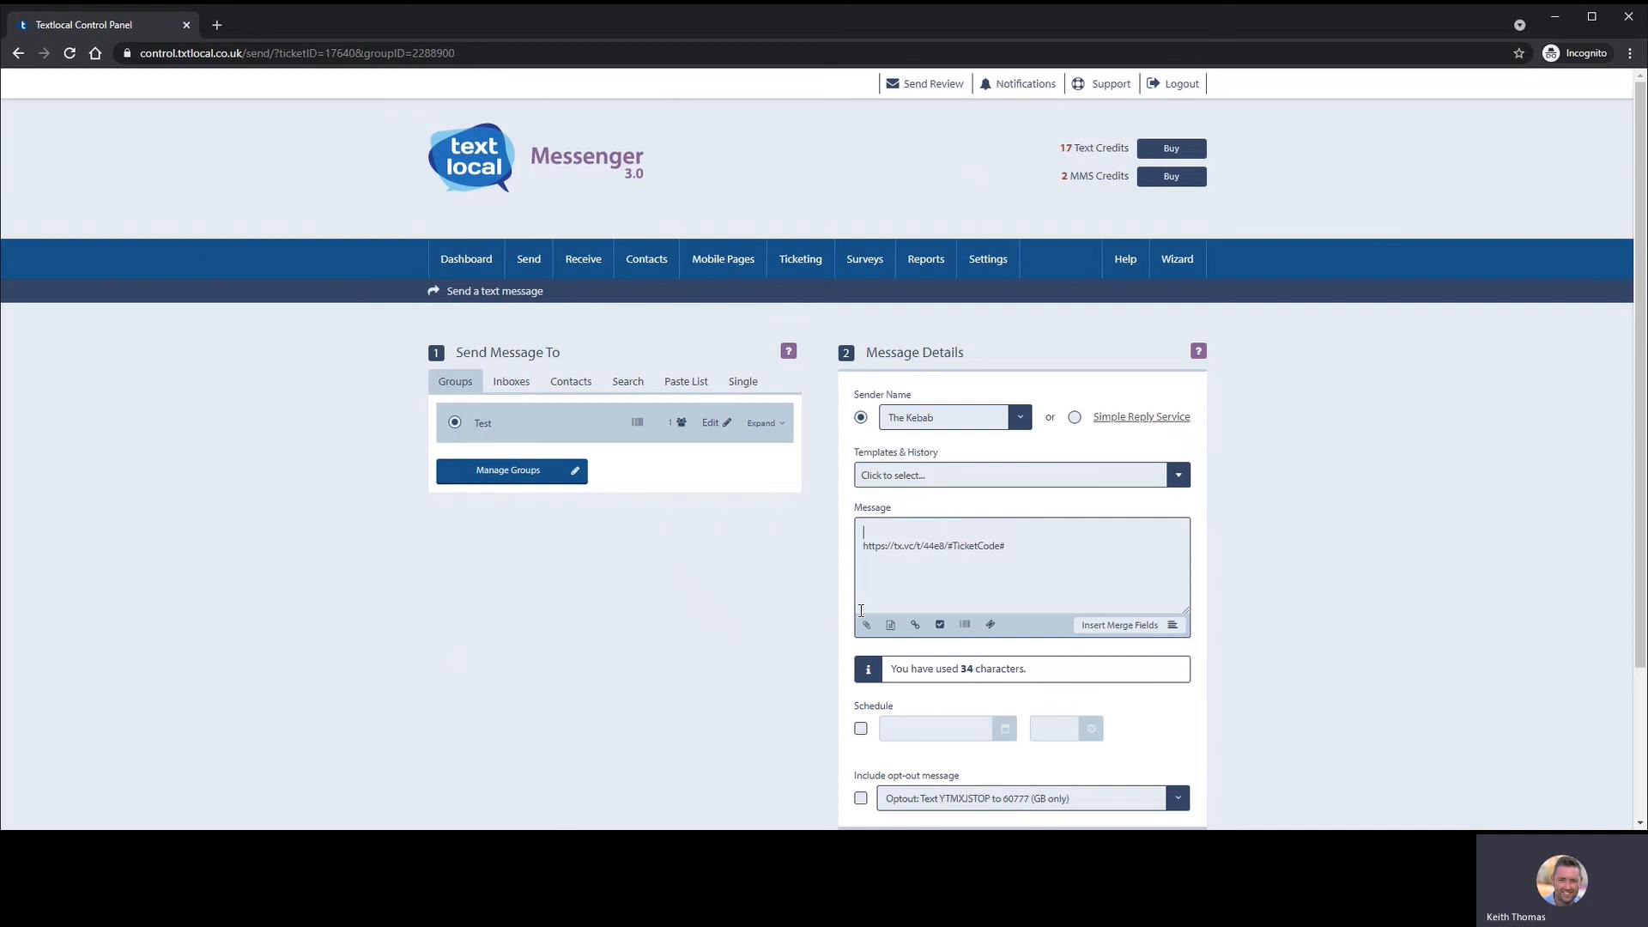
key("Return")
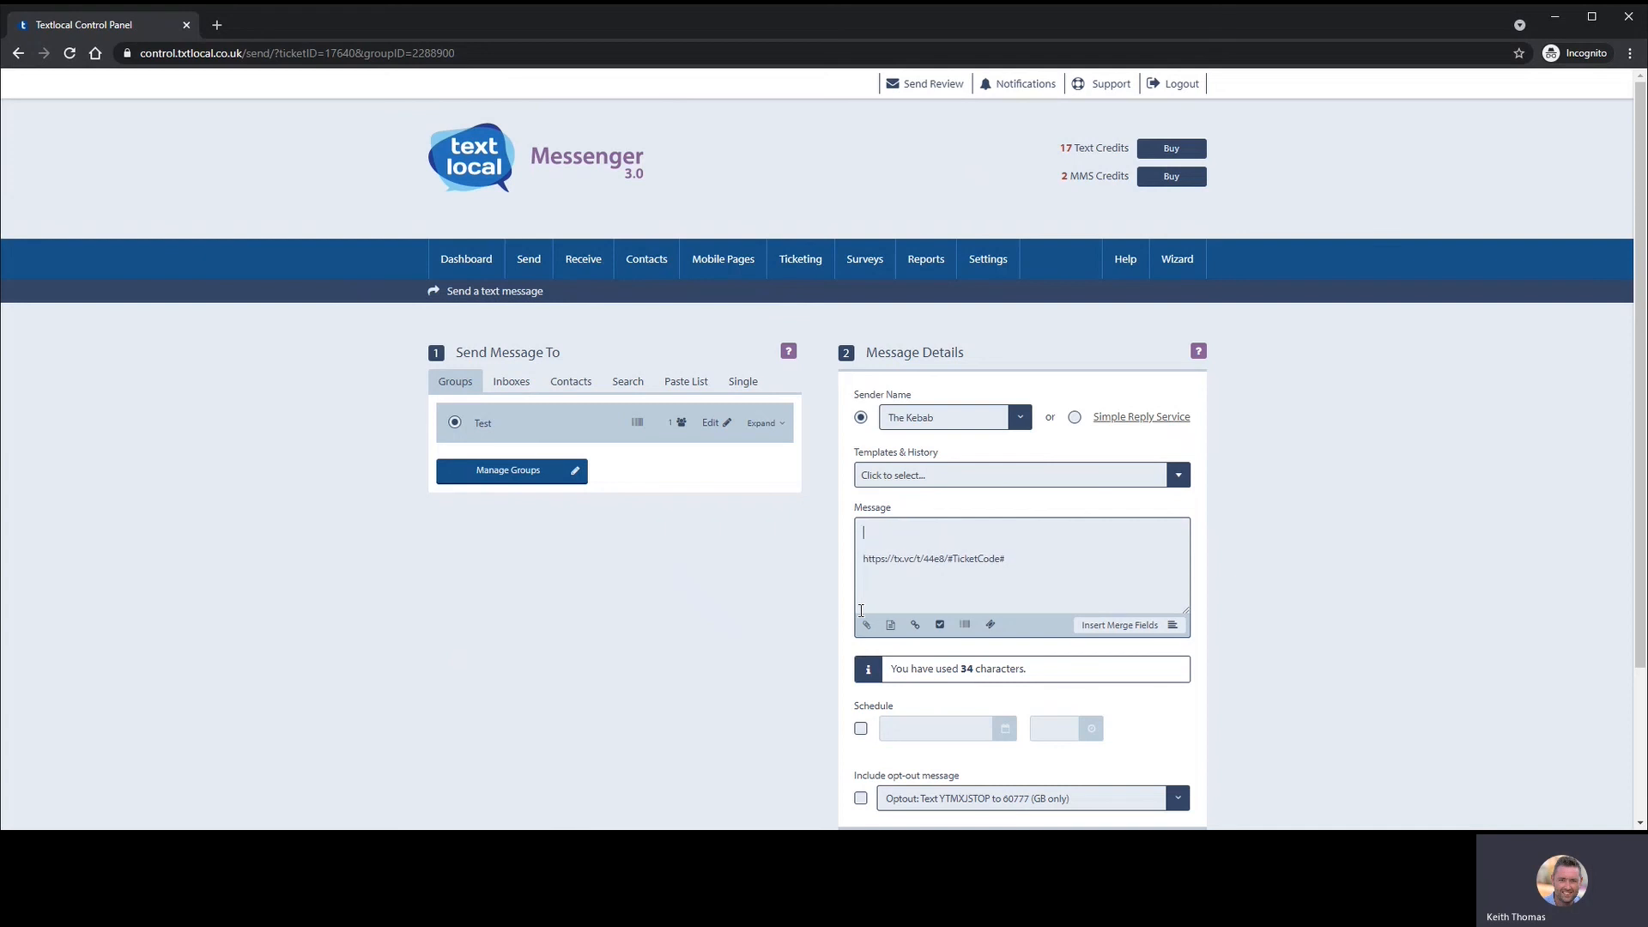
type("Hi, cli")
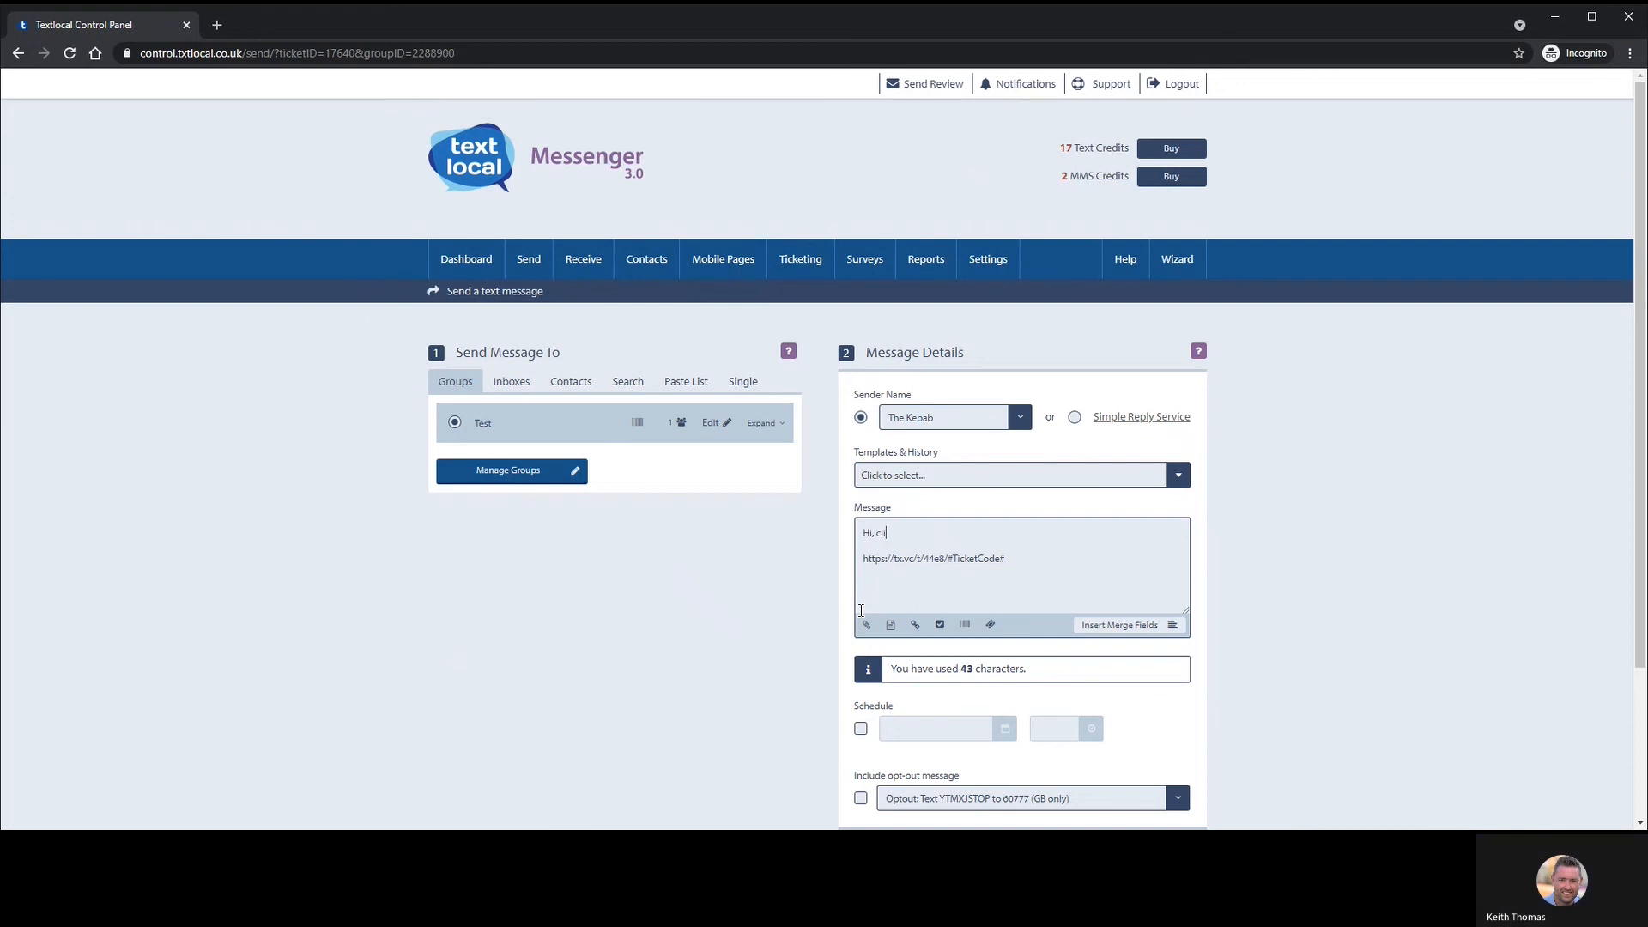
type("ck the link below")
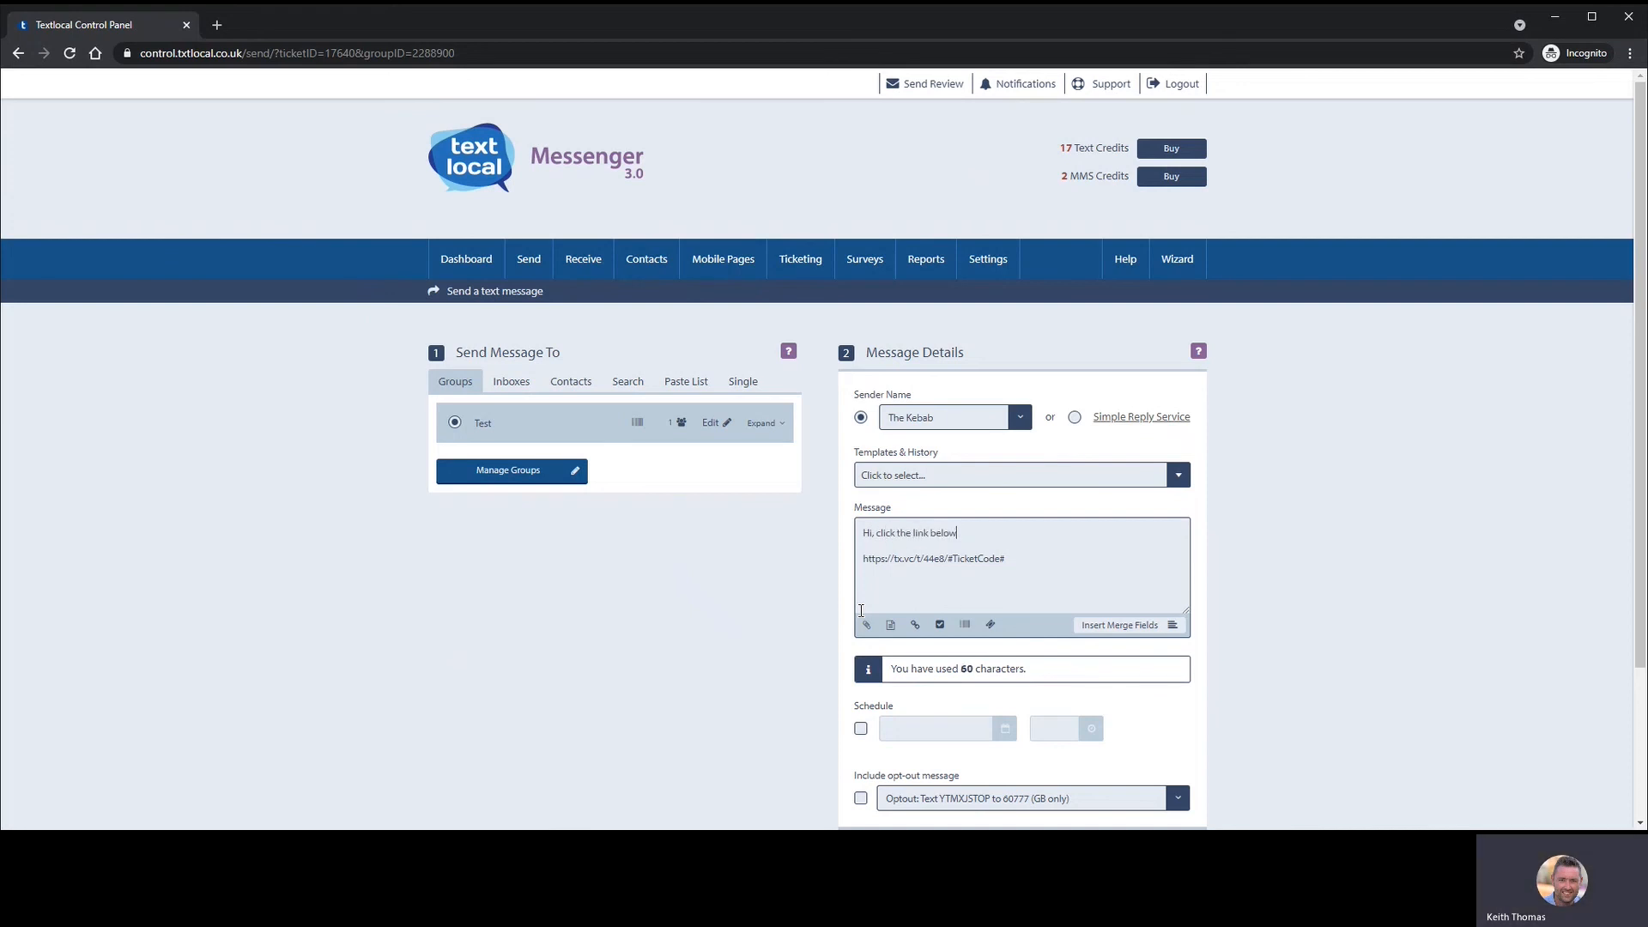
type(" to re")
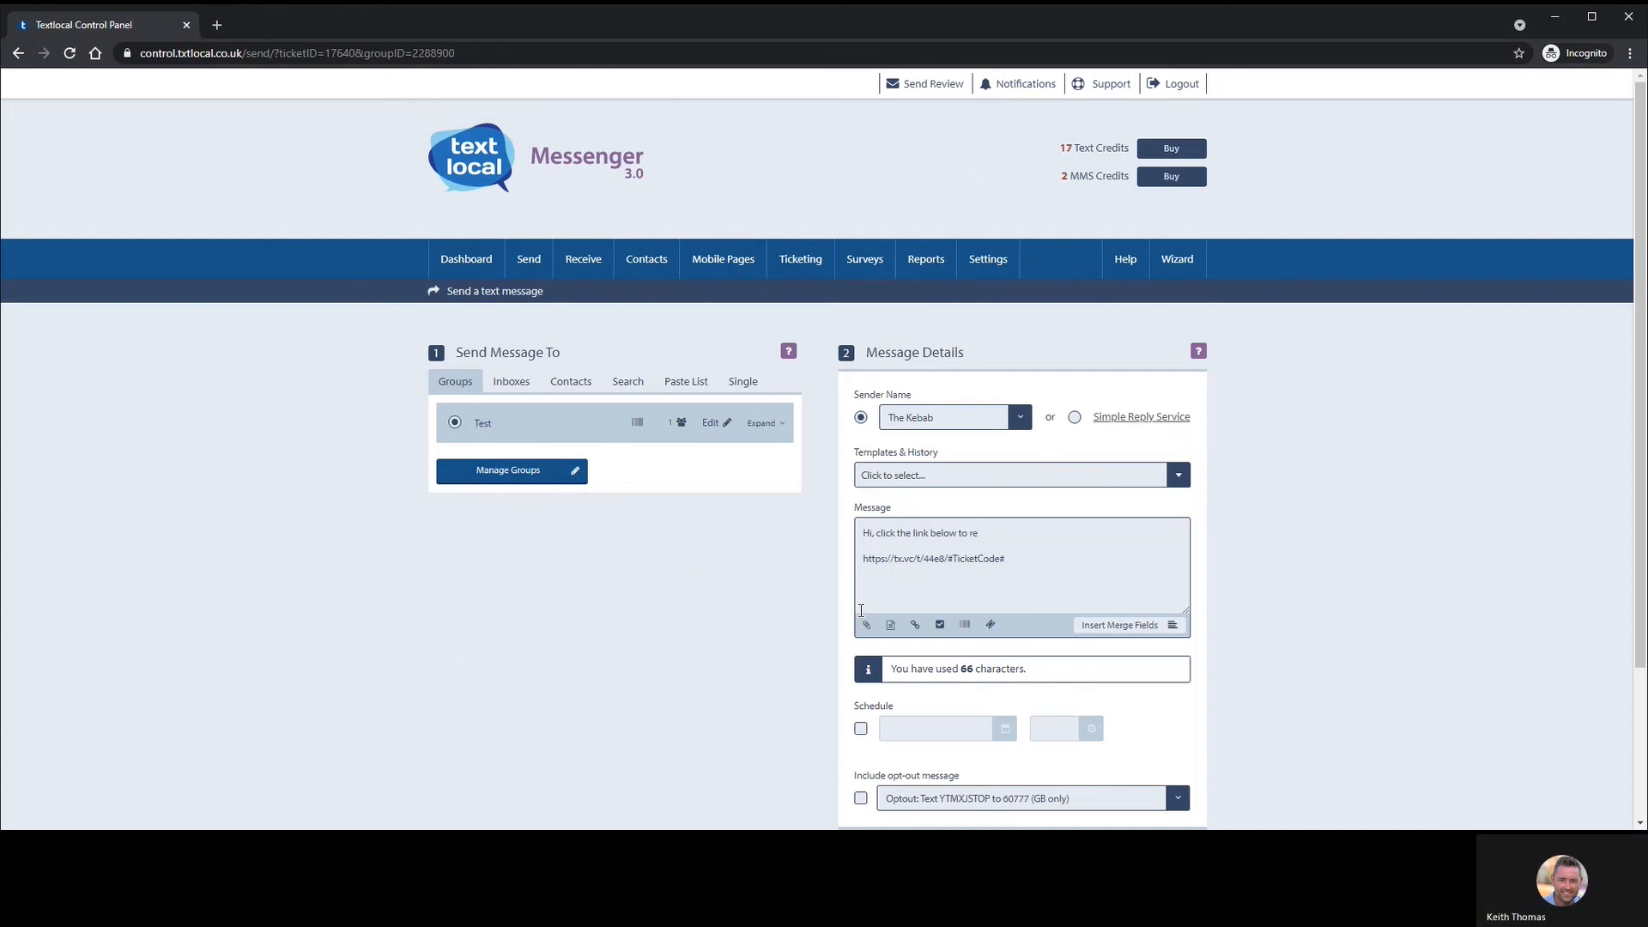
type("deem y")
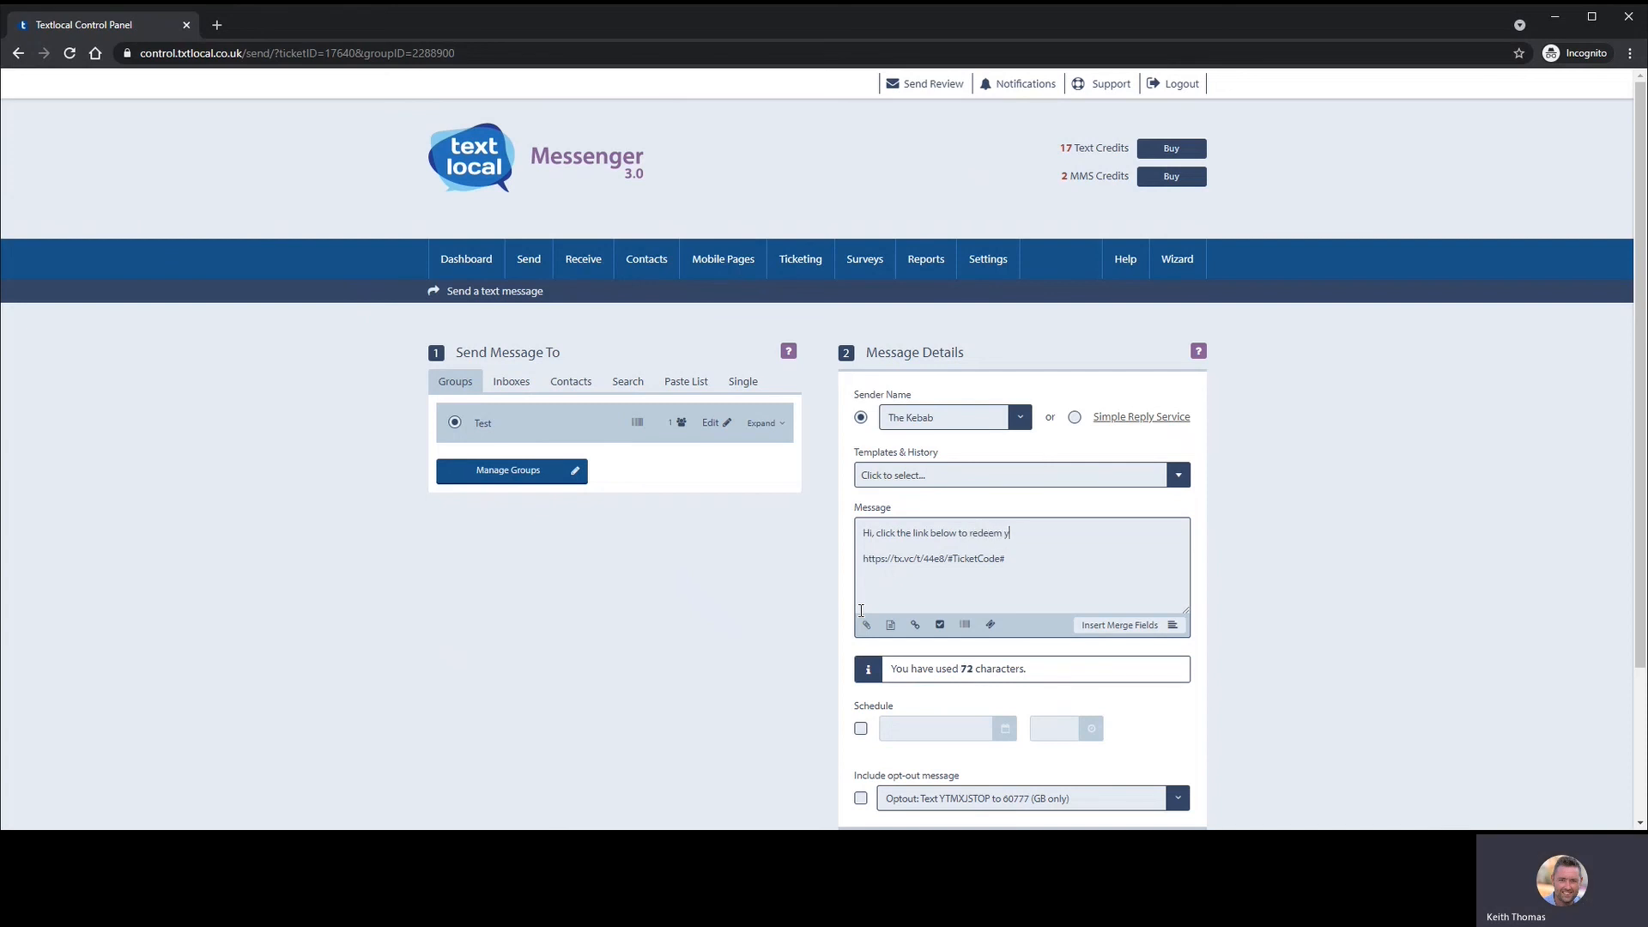
type("our reward.")
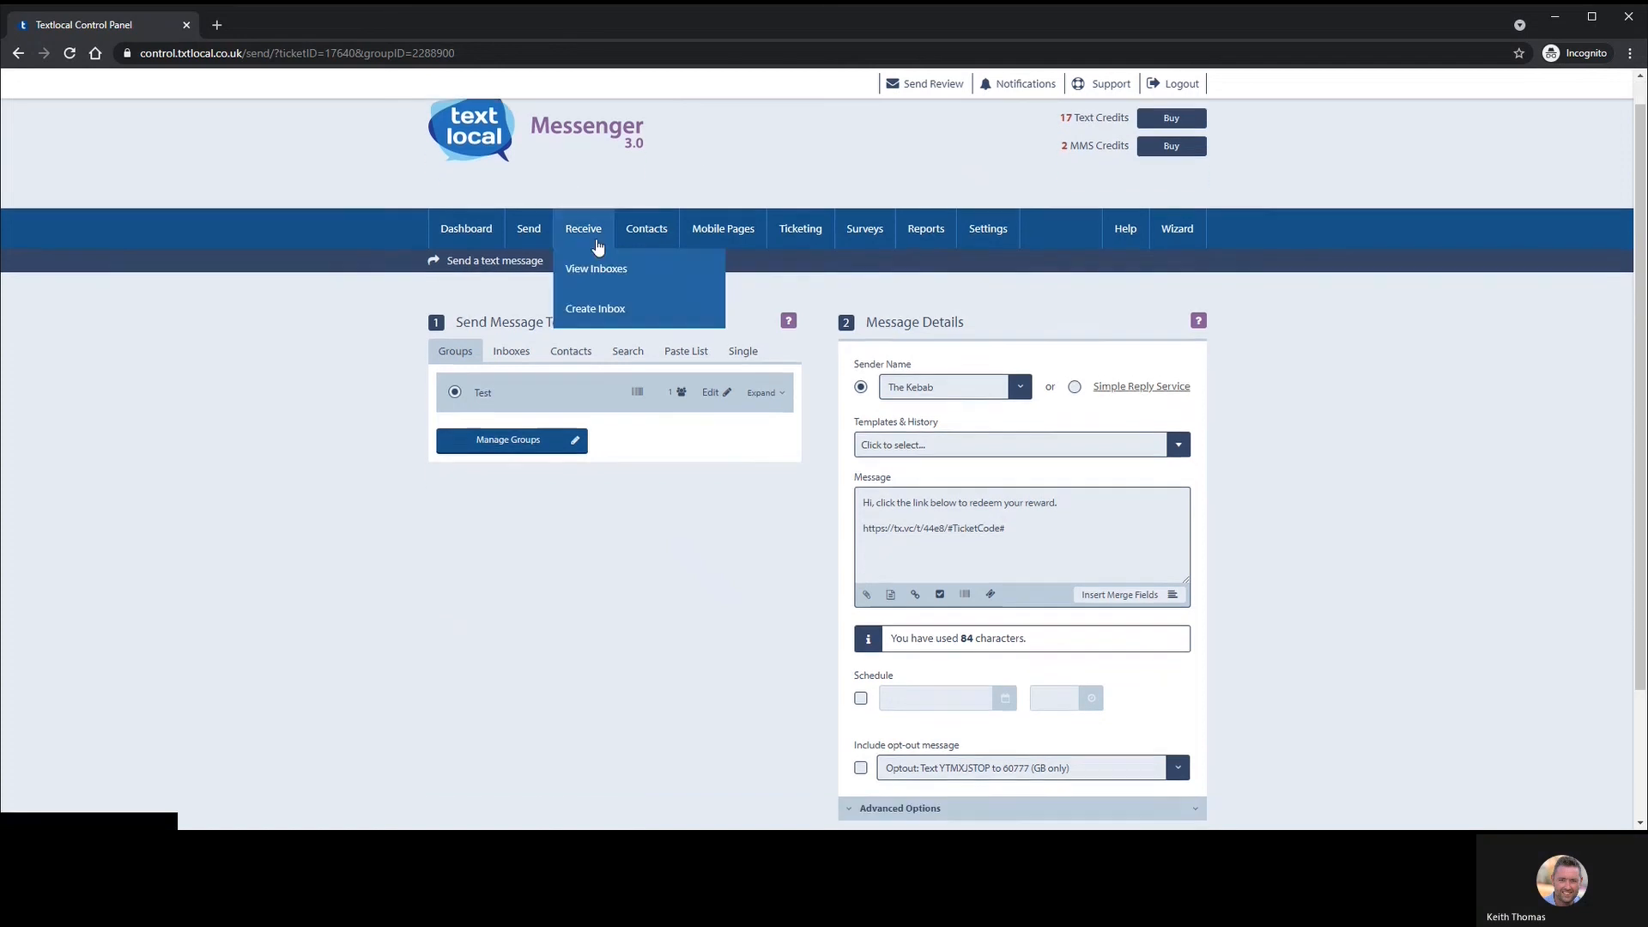
scroll(584, 257, "down", 1)
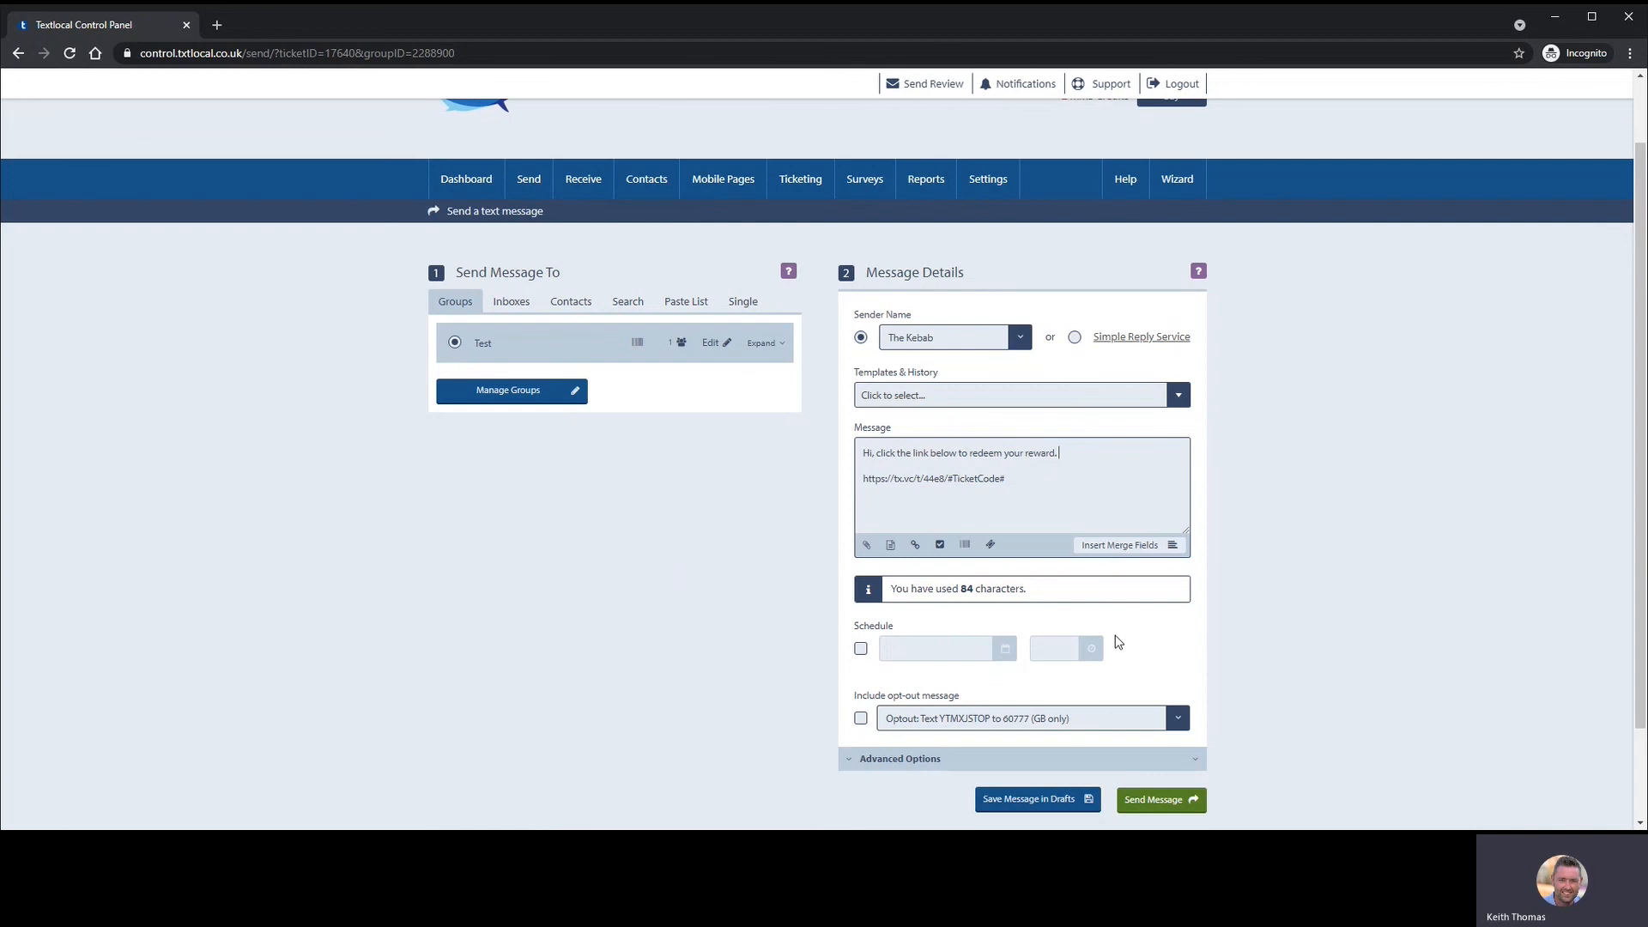
- Send the reward ticket message to the Test group's single number and confirm the send
left_click(1158, 799)
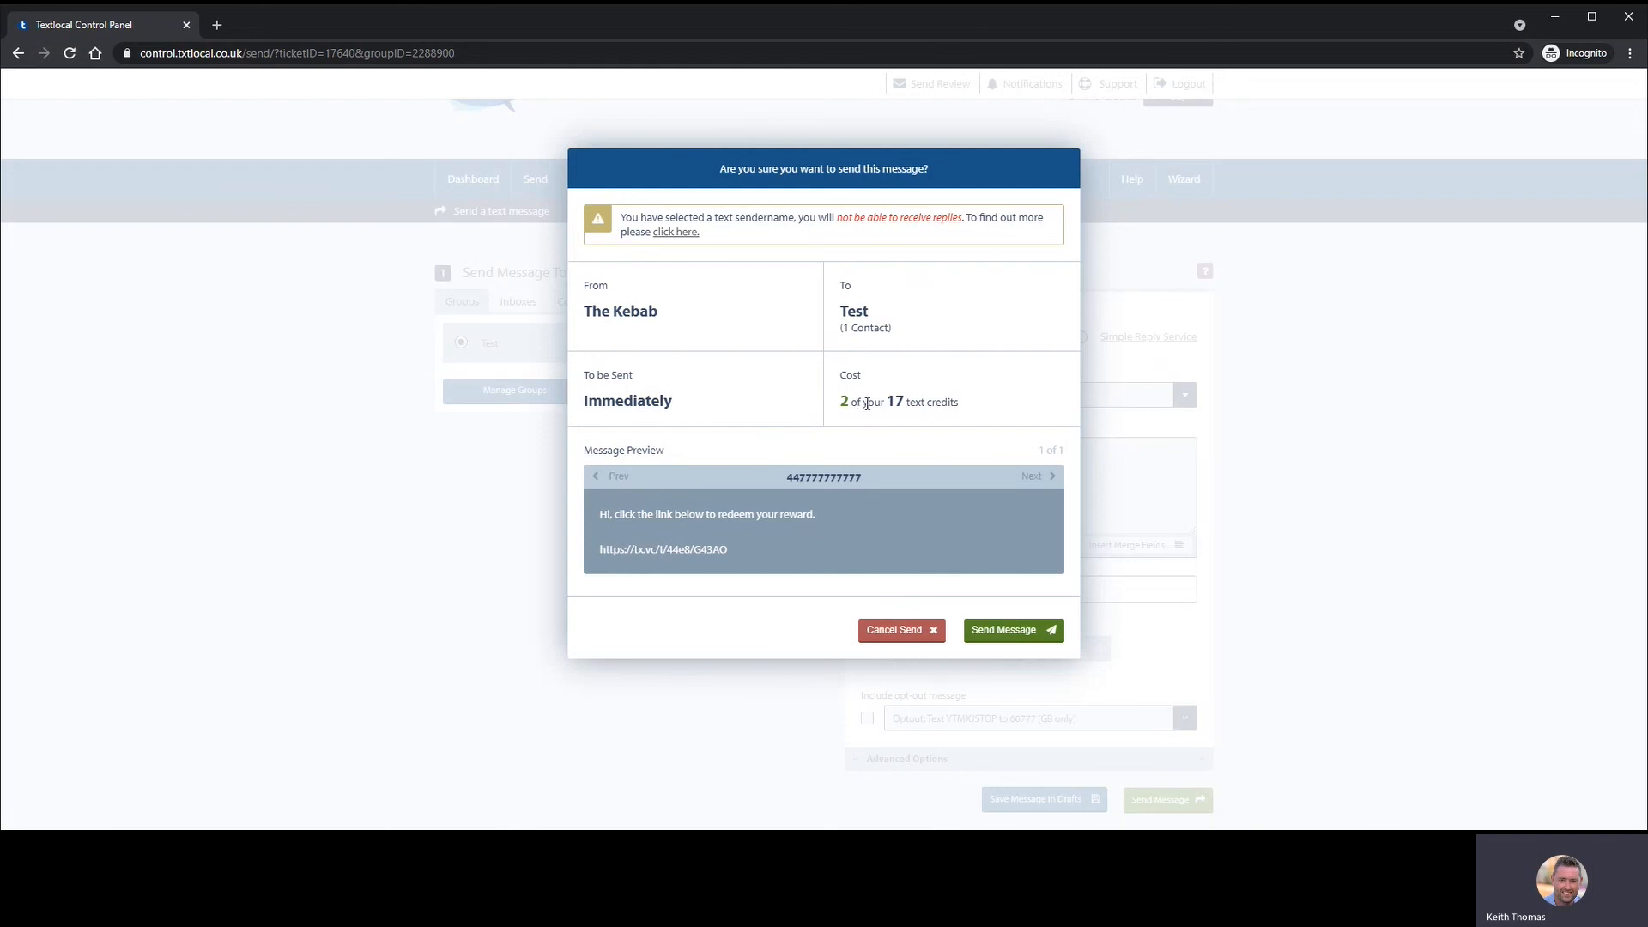
left_click(1000, 632)
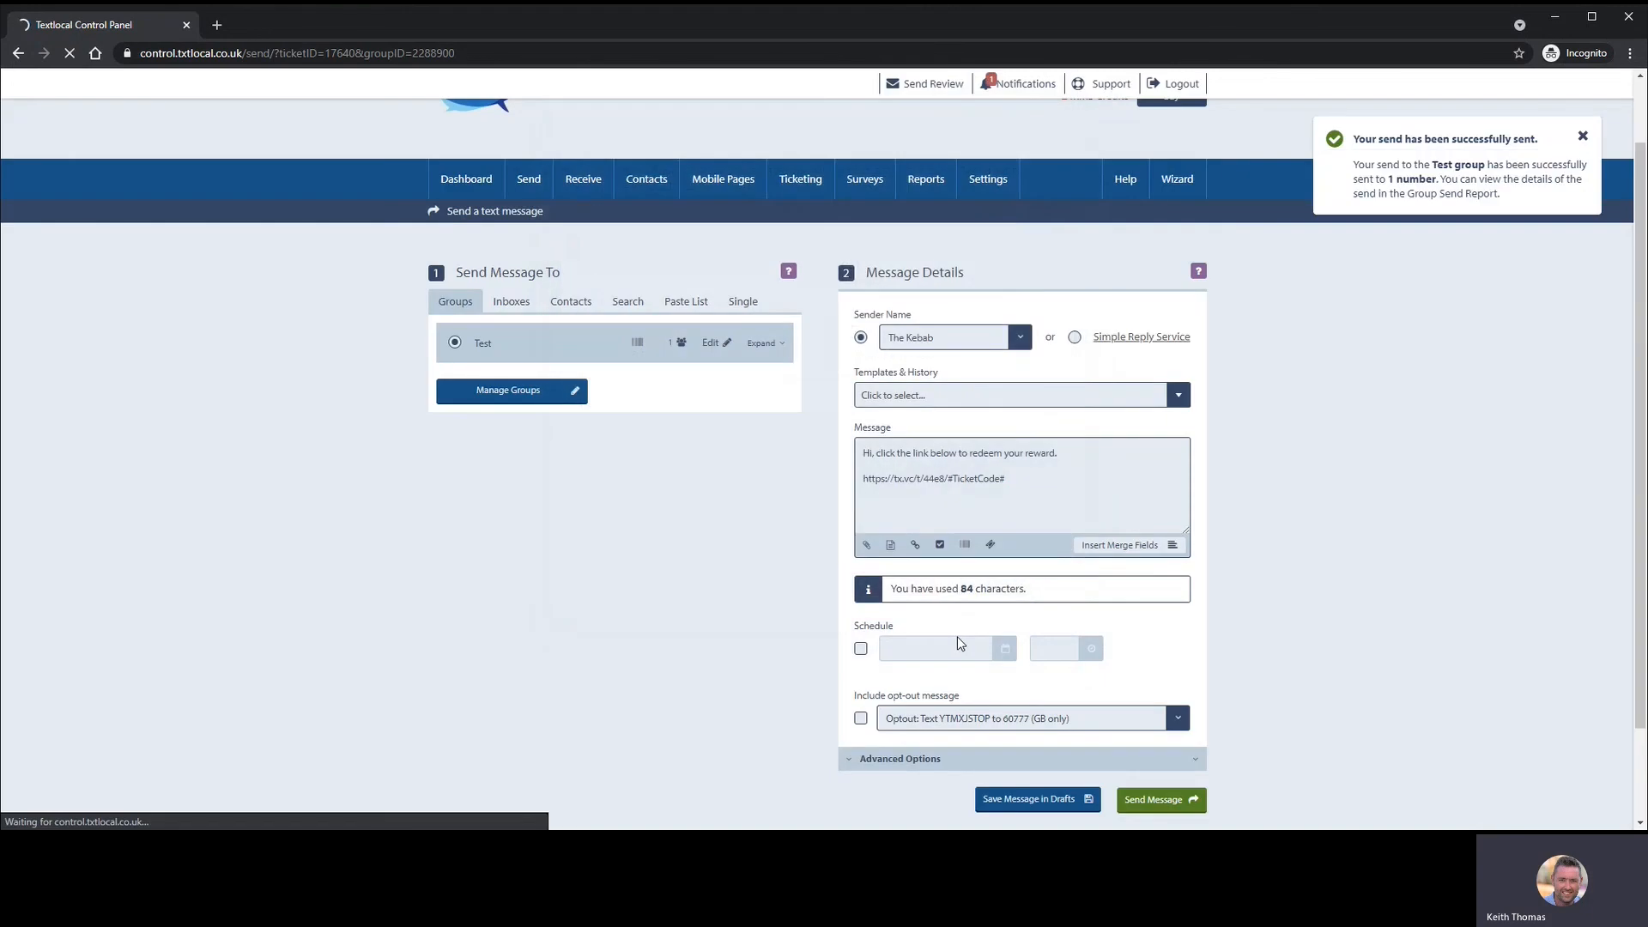
mouse_move(807, 183)
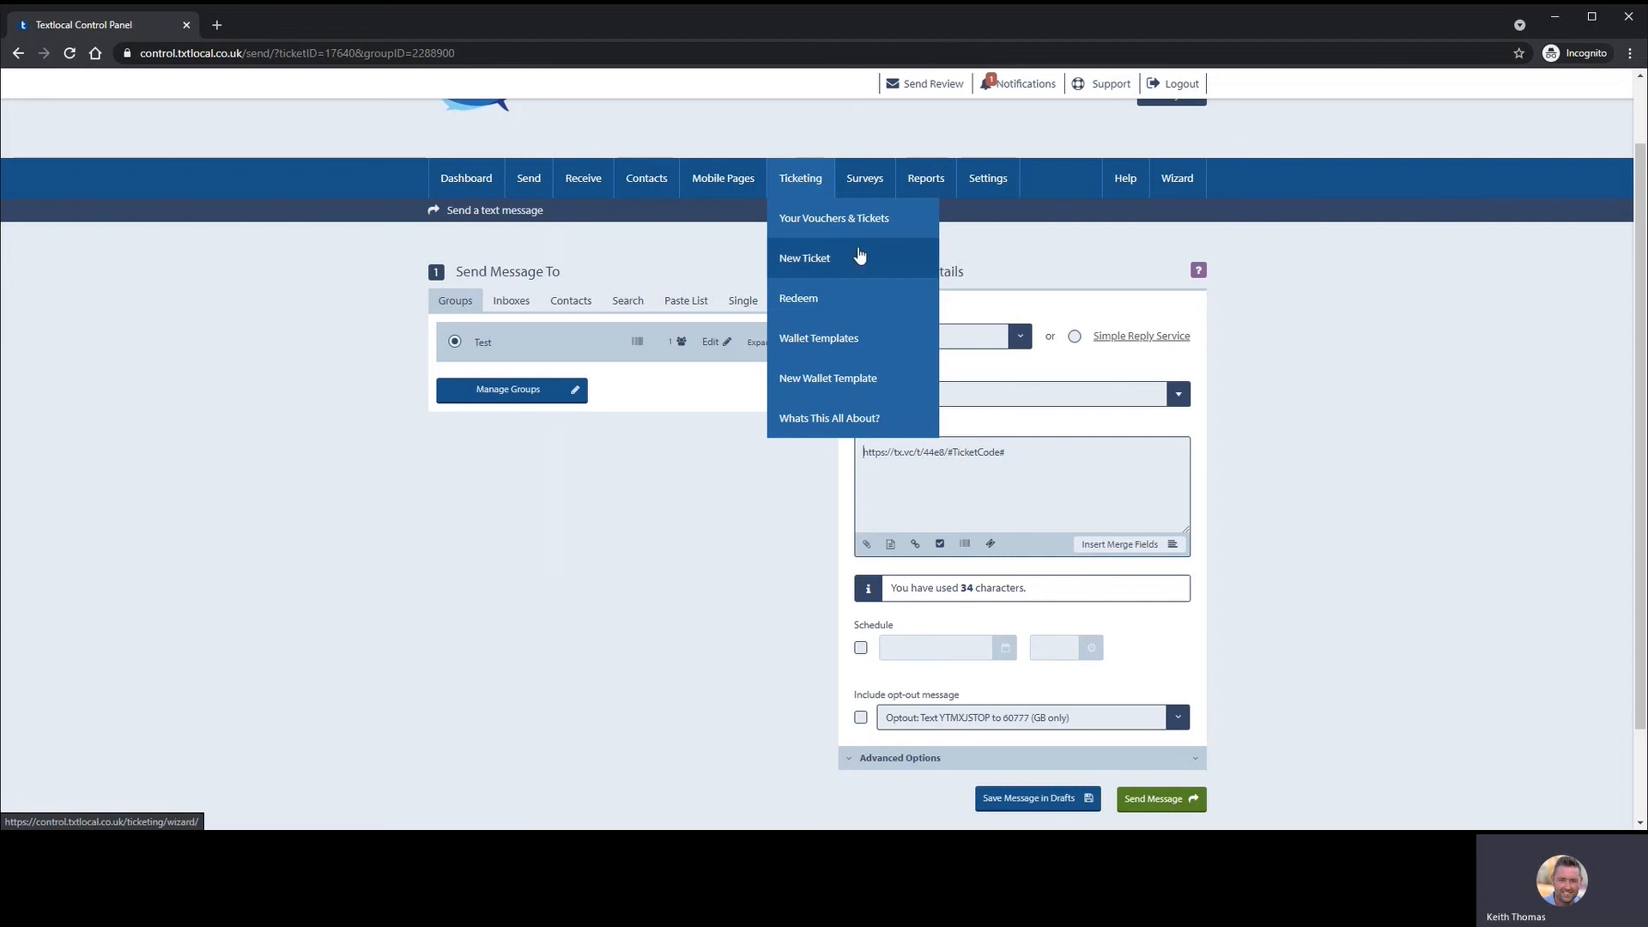
- Go to Ticketing > Redeem and place the cursor in the empty Code field
left_click(818, 302)
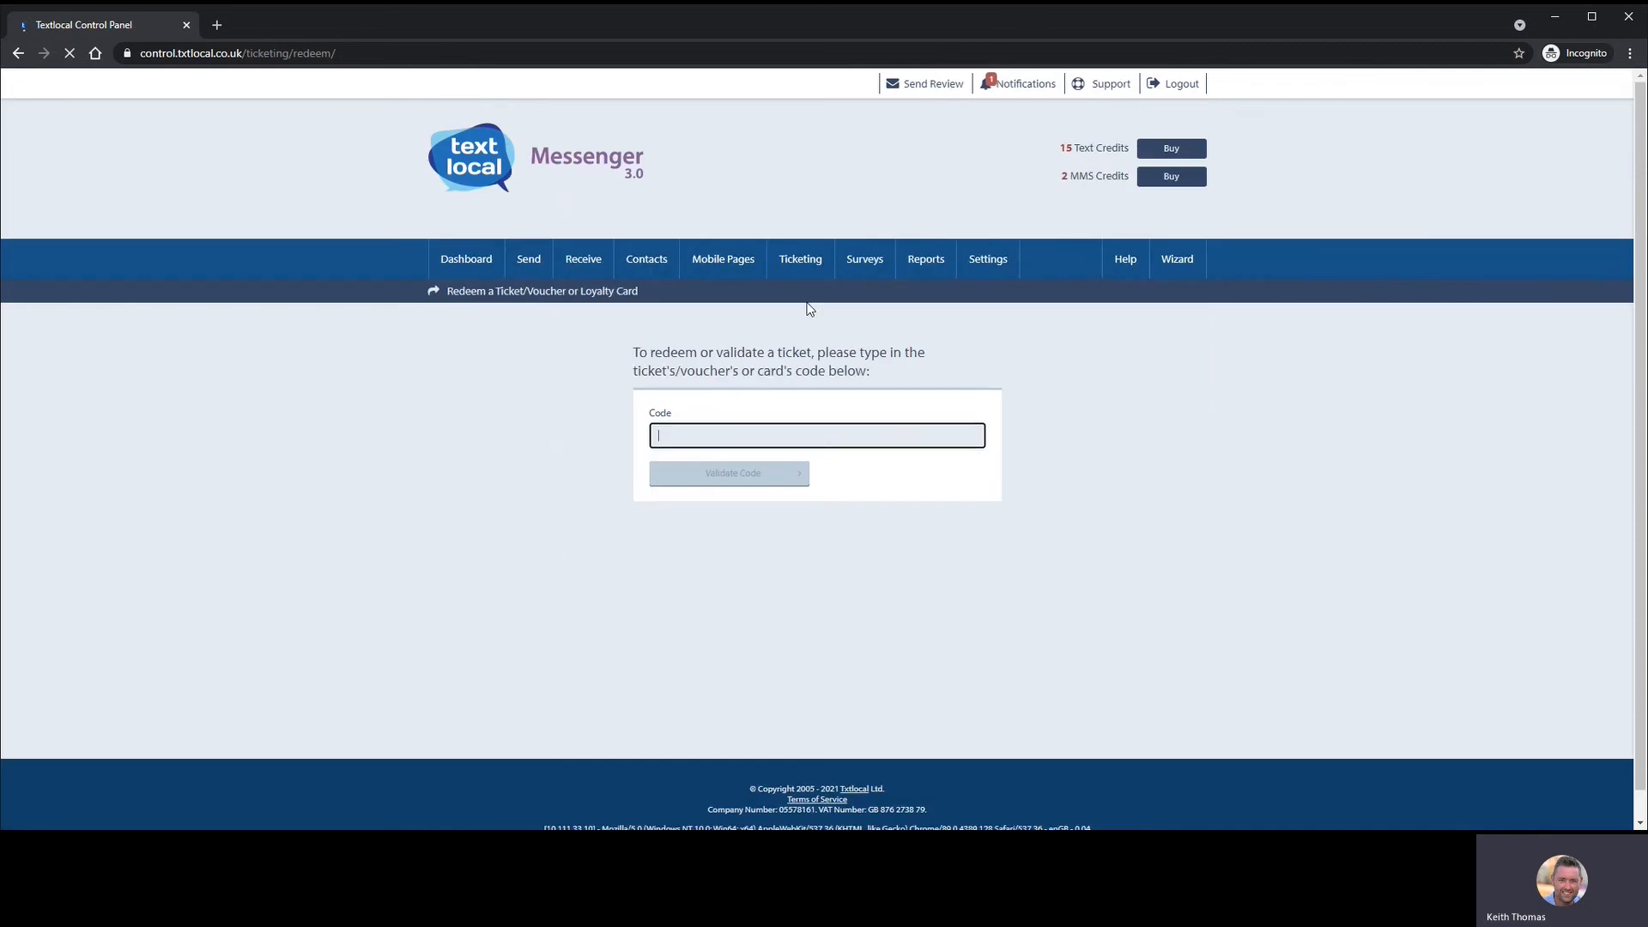
left_click(705, 442)
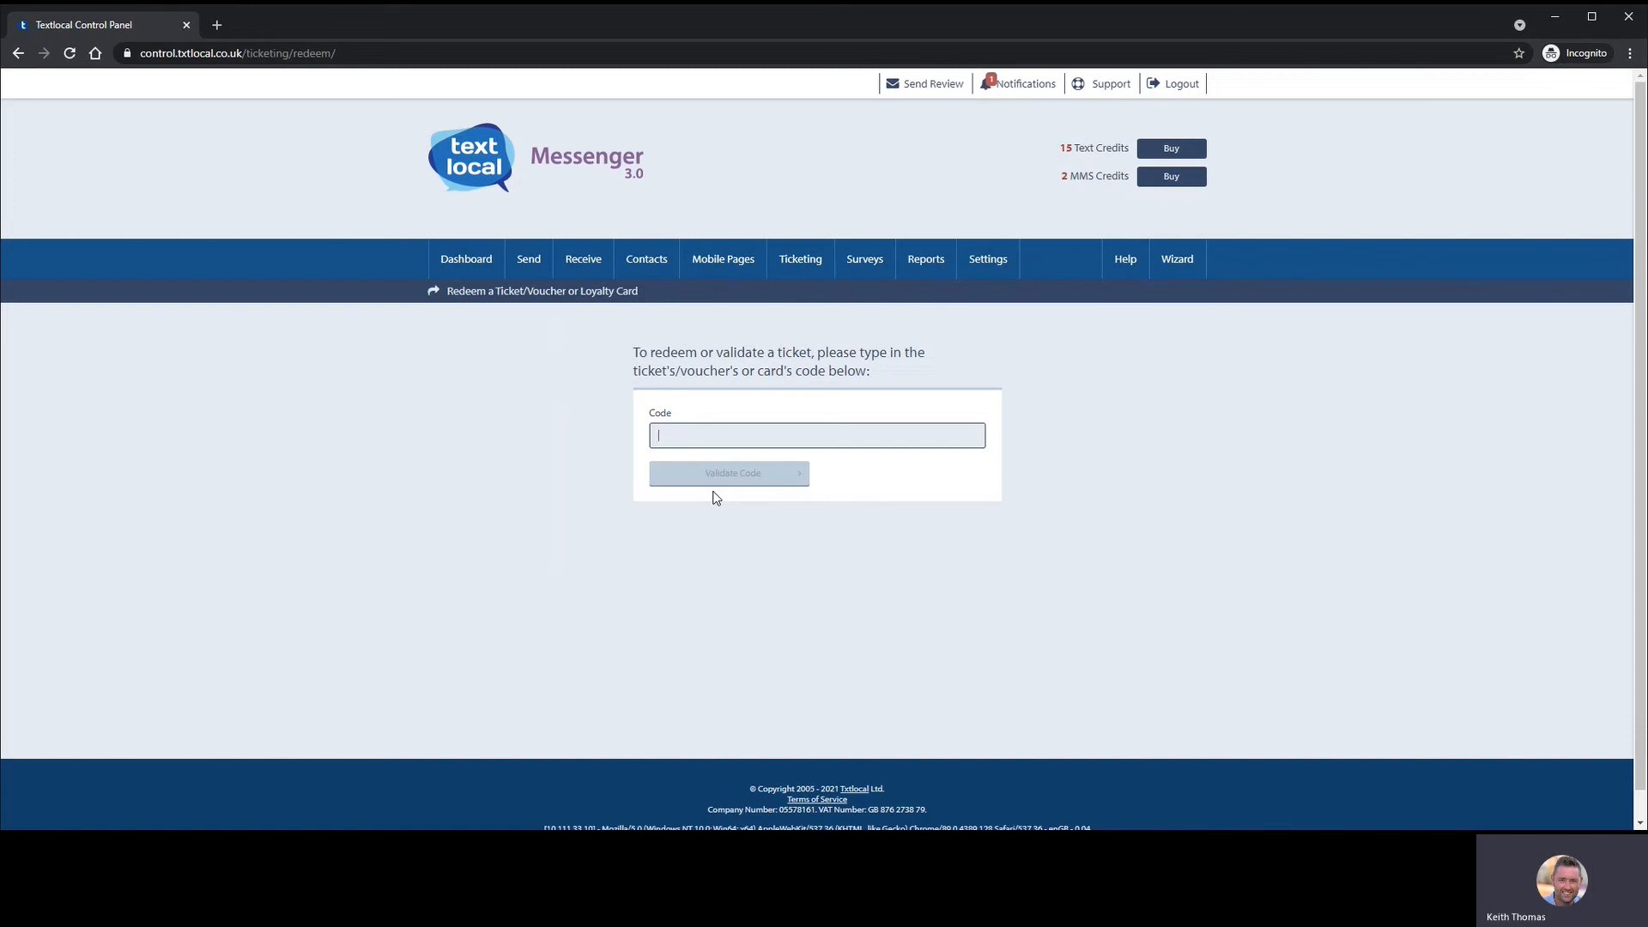
mouse_move(807, 270)
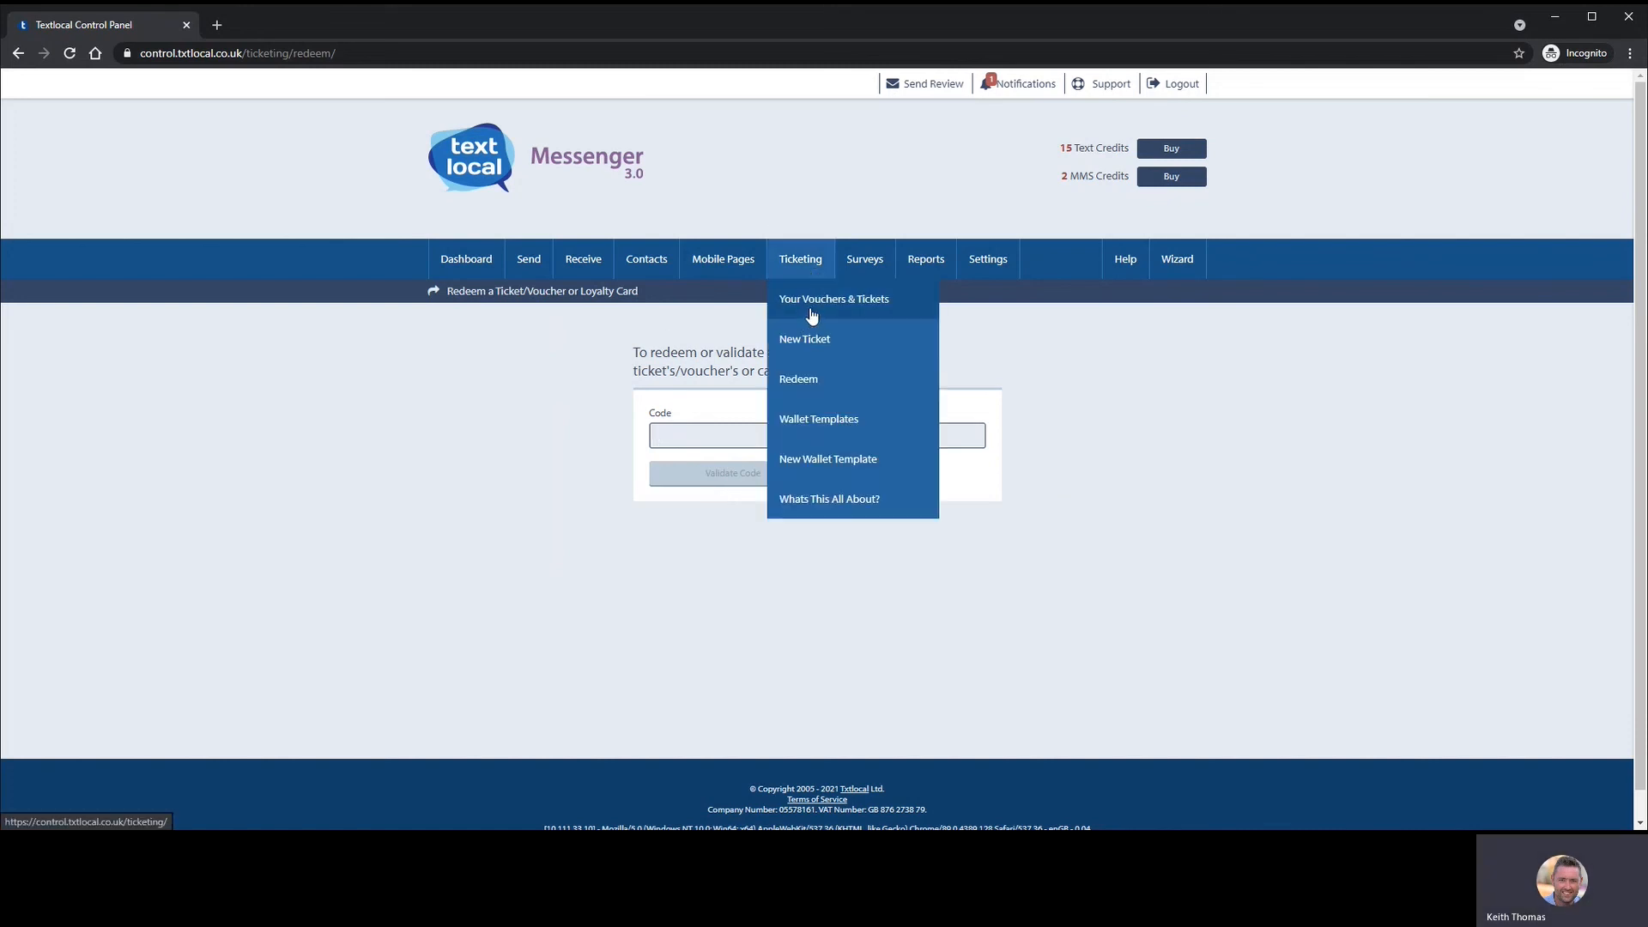
- List Your Vouchers & Tickets and preview the Demo ticket's details and sample code
left_click(869, 315)
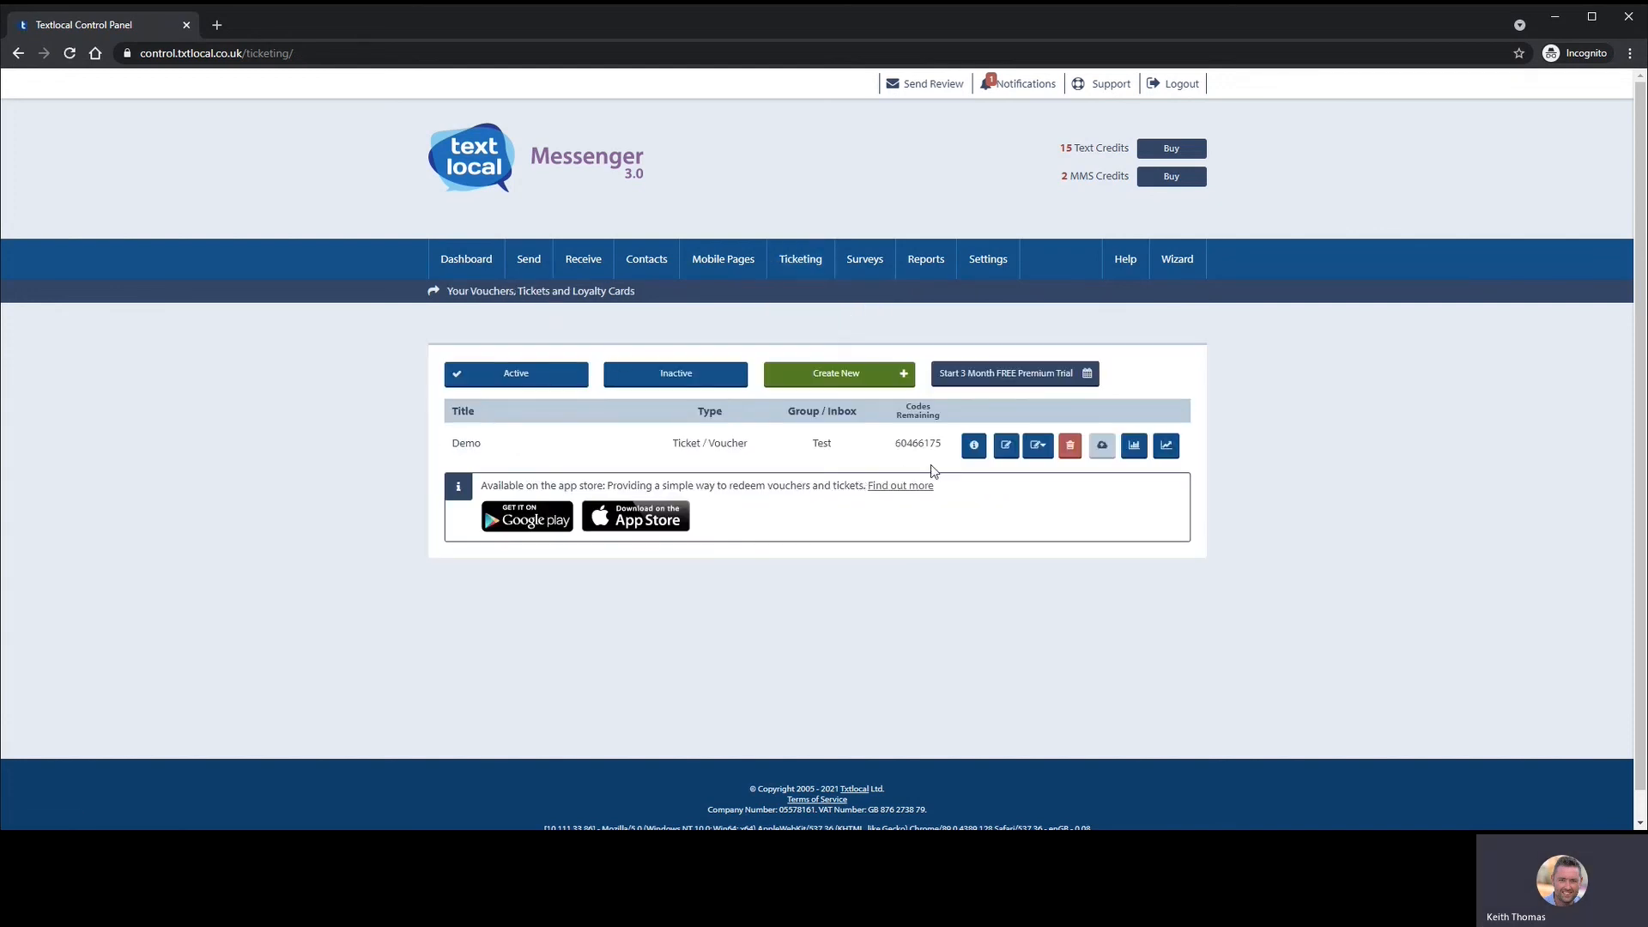
left_click(974, 445)
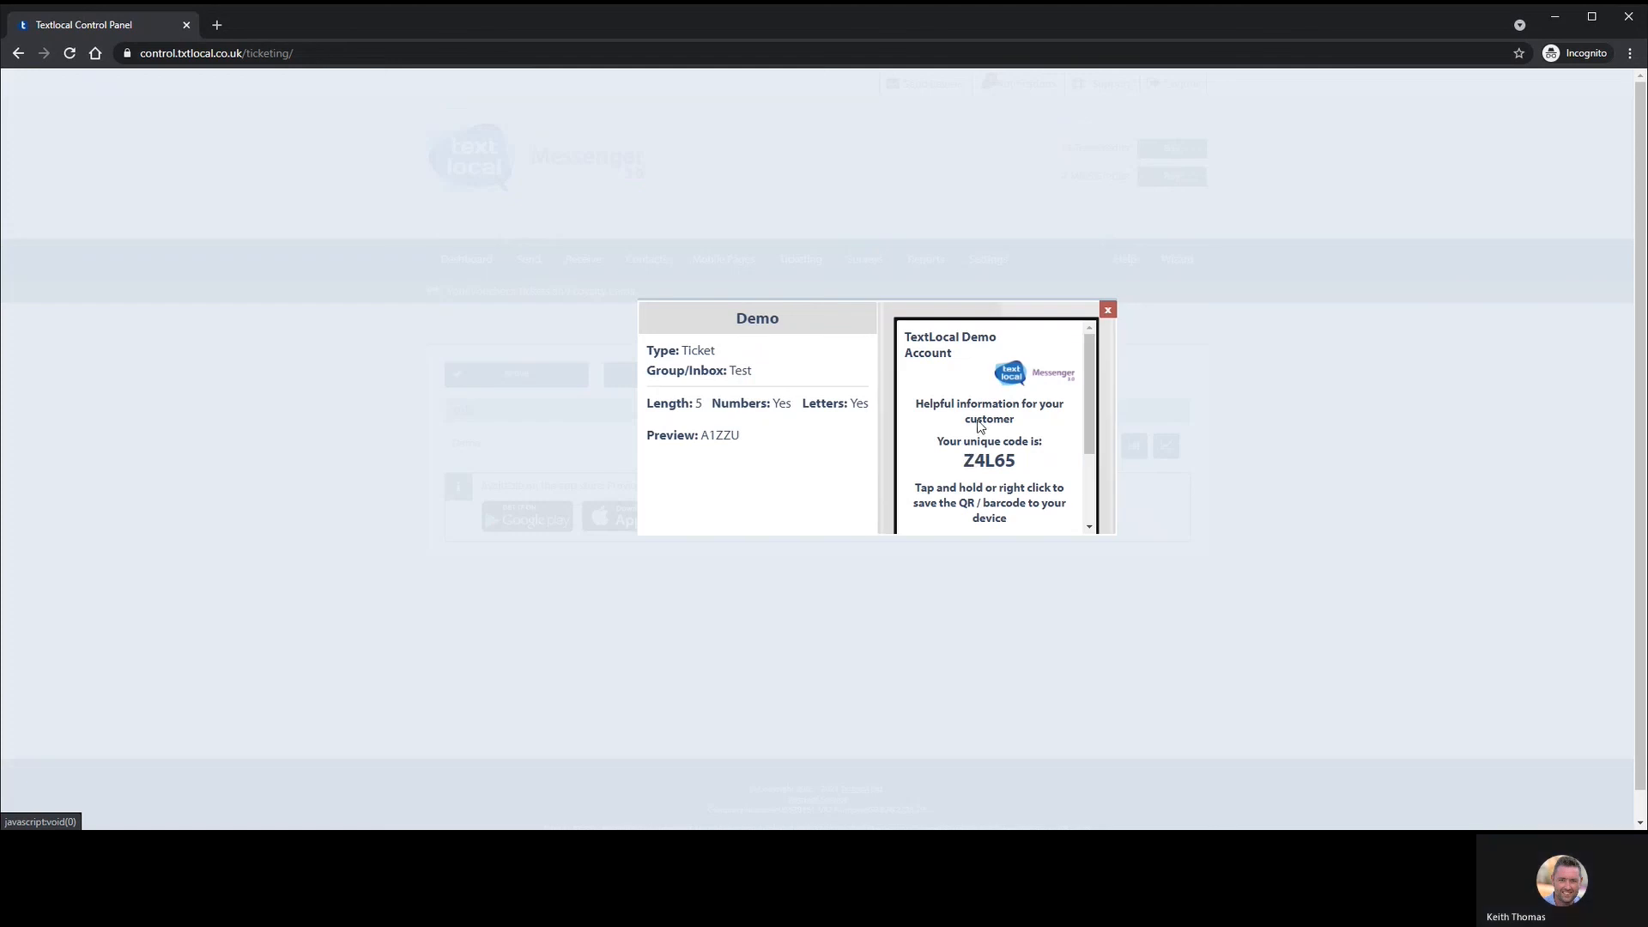
scroll(980, 421, "down", 2)
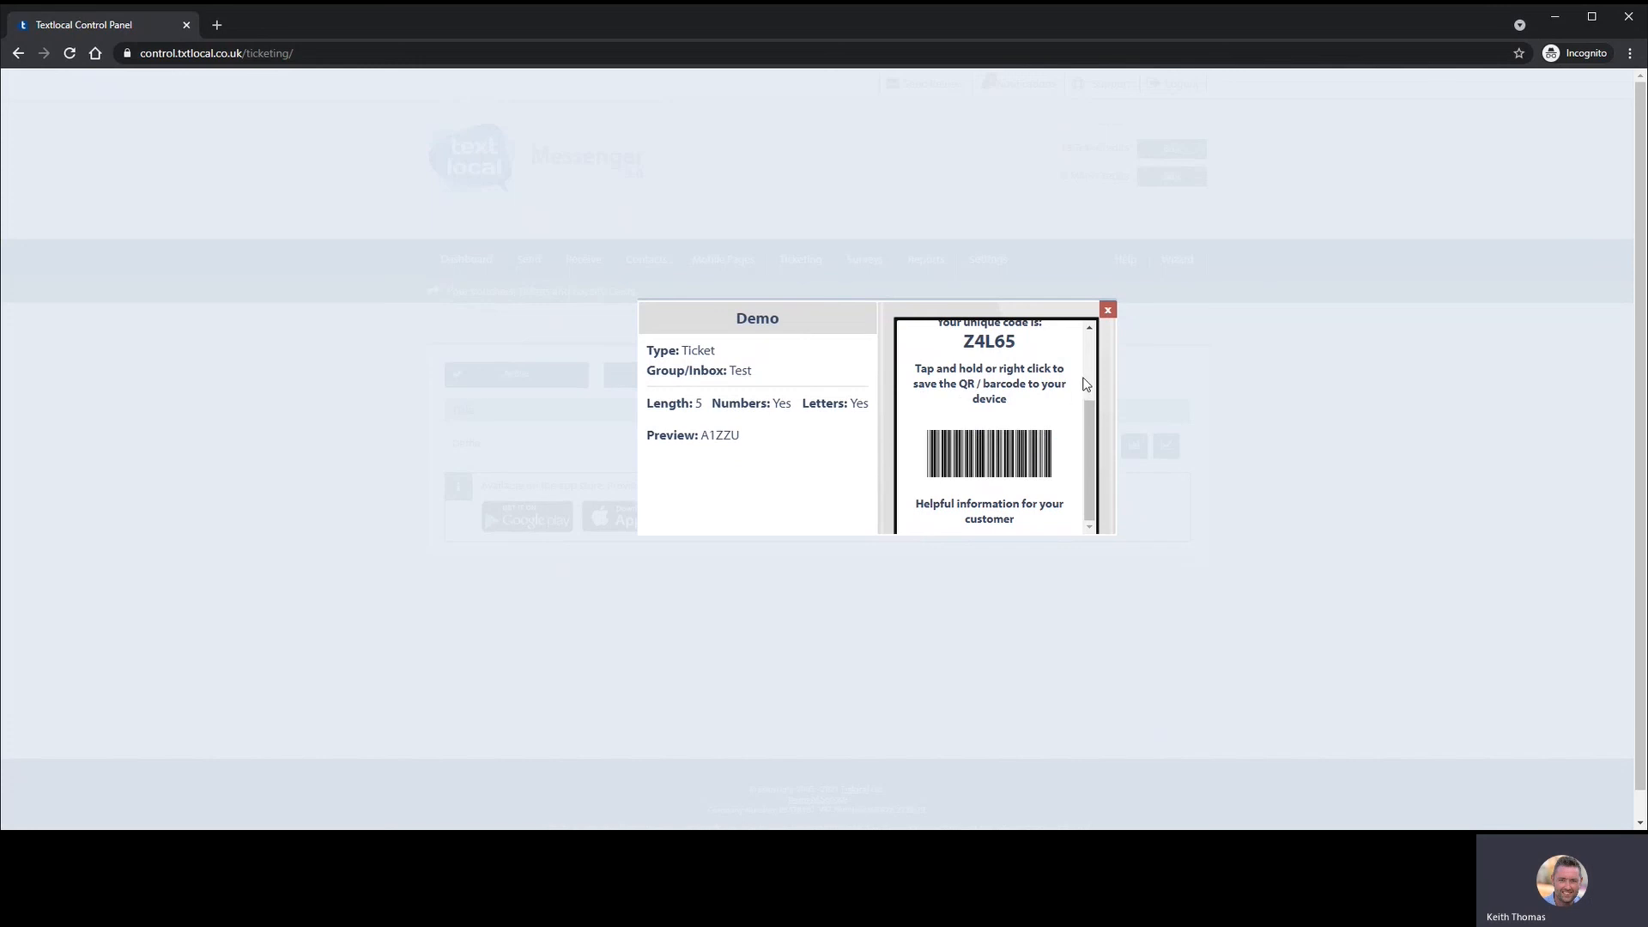
left_click(1107, 309)
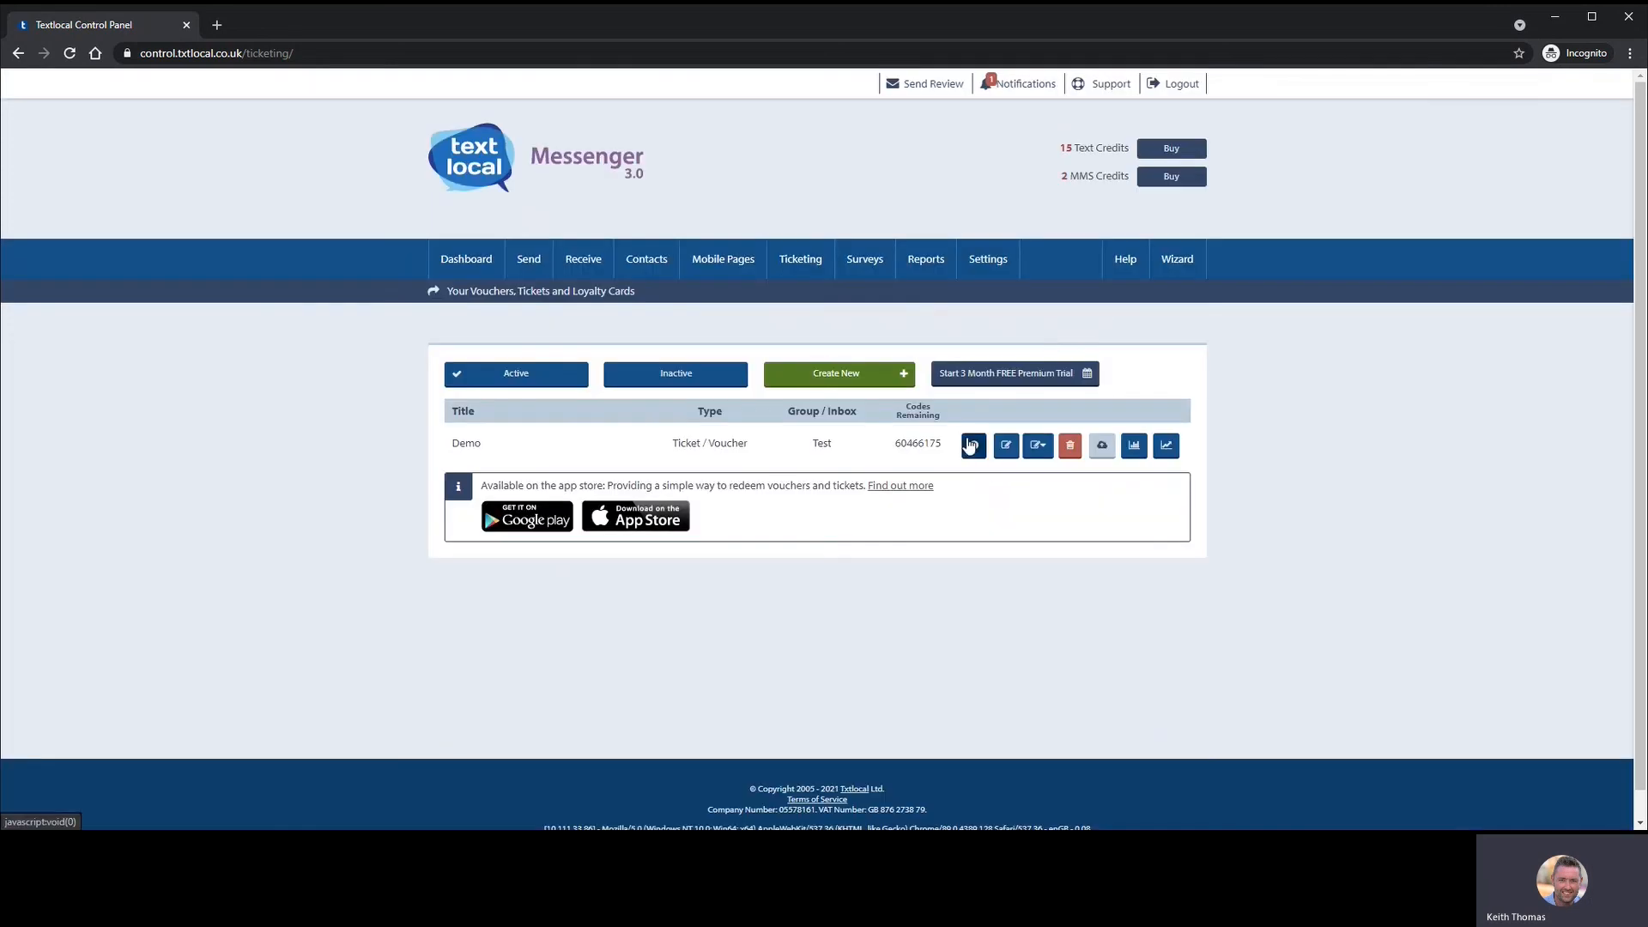
left_click(972, 445)
left_click(1107, 310)
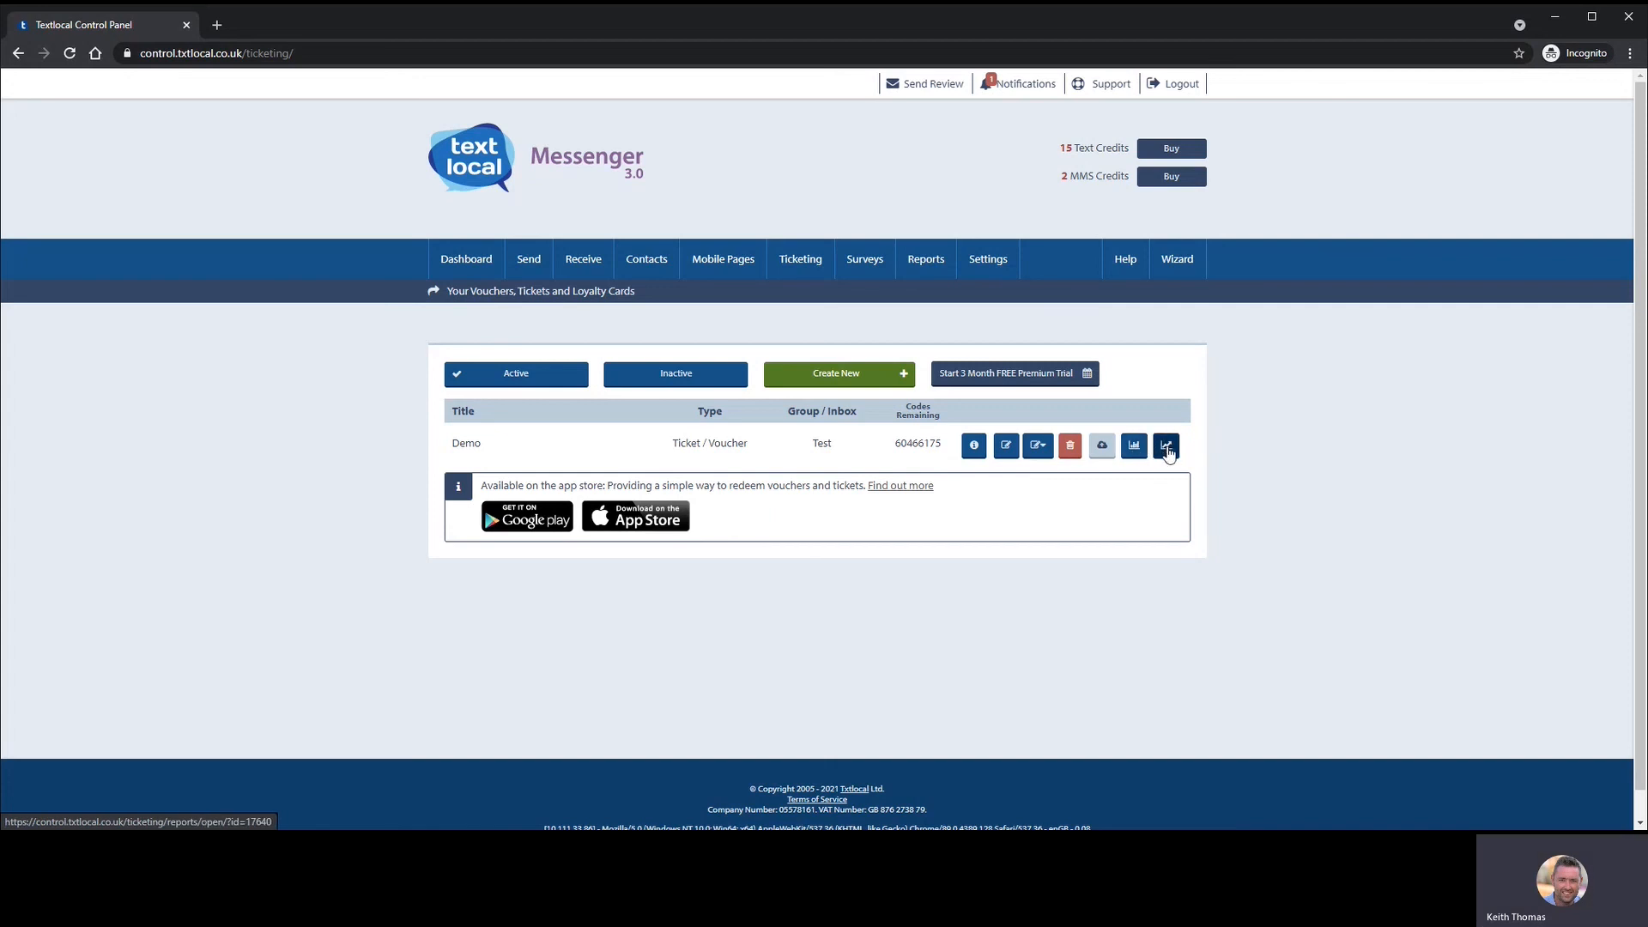
- View the Demo ticket's opener report (0 unique opens), then its redeemer report
left_click(1167, 446)
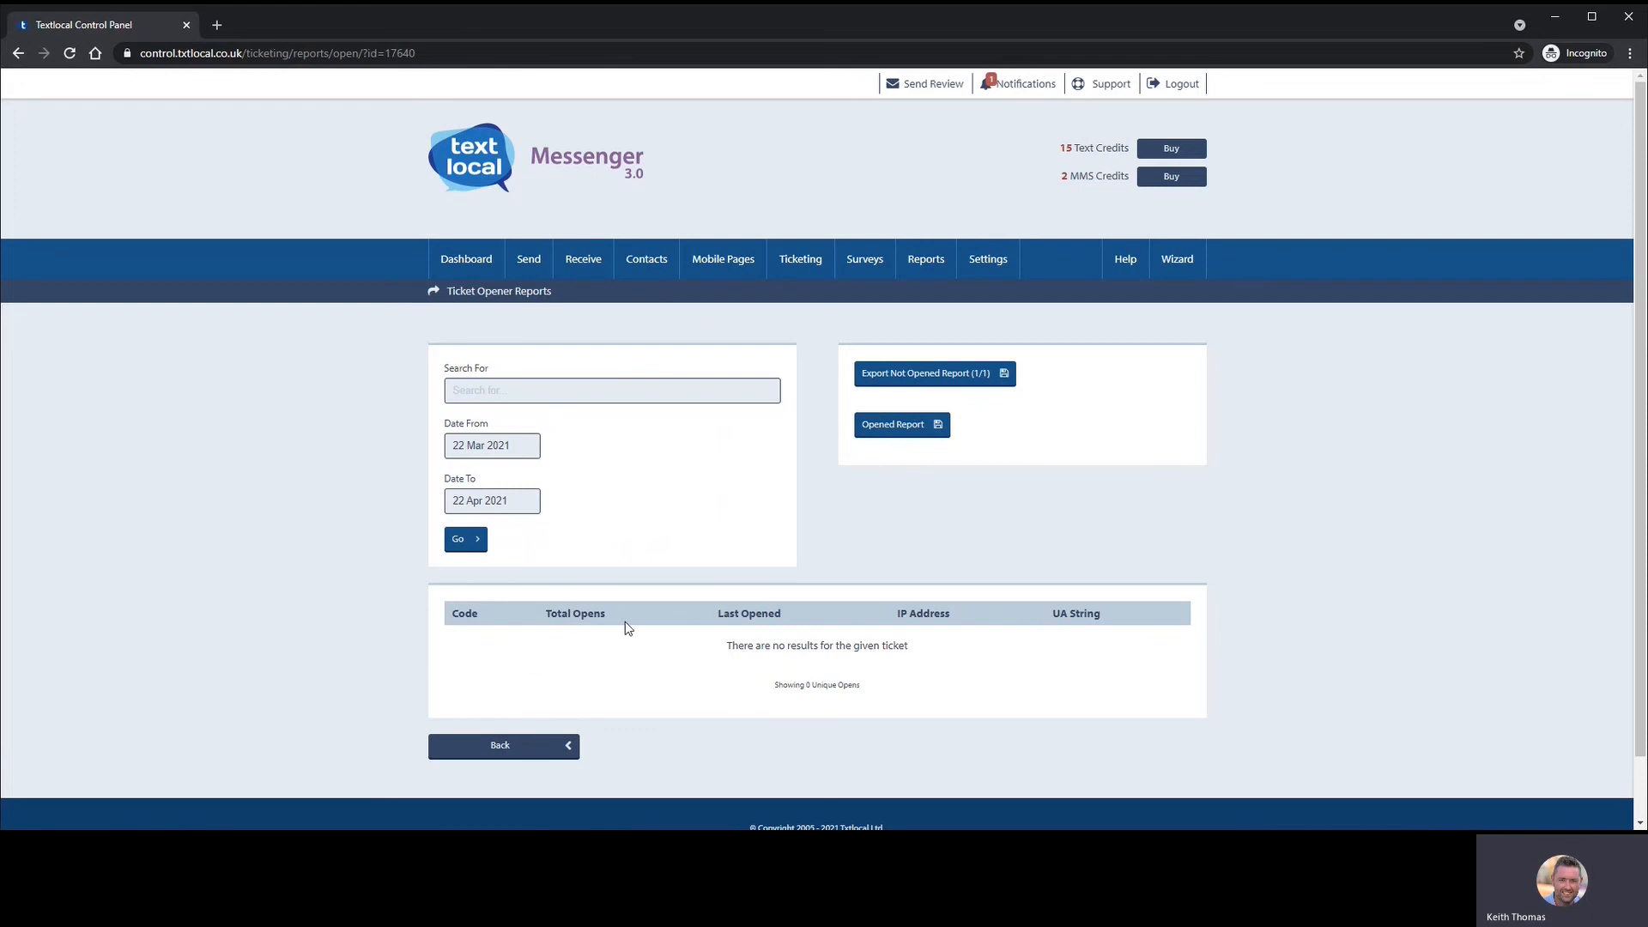
left_click(498, 748)
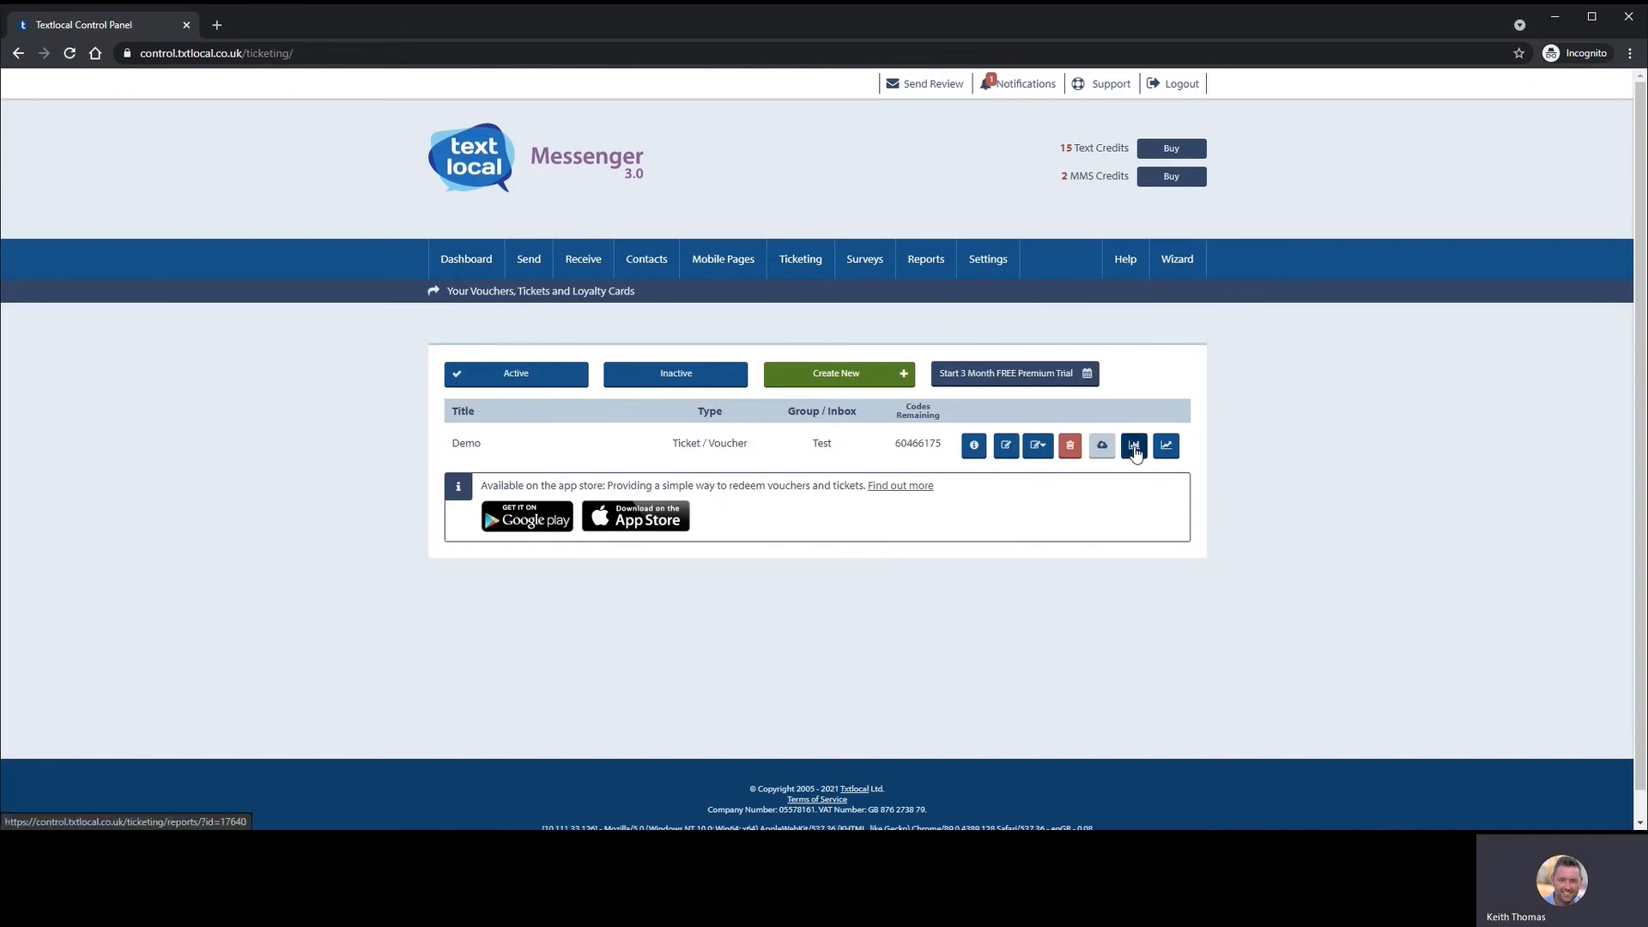
left_click(1135, 453)
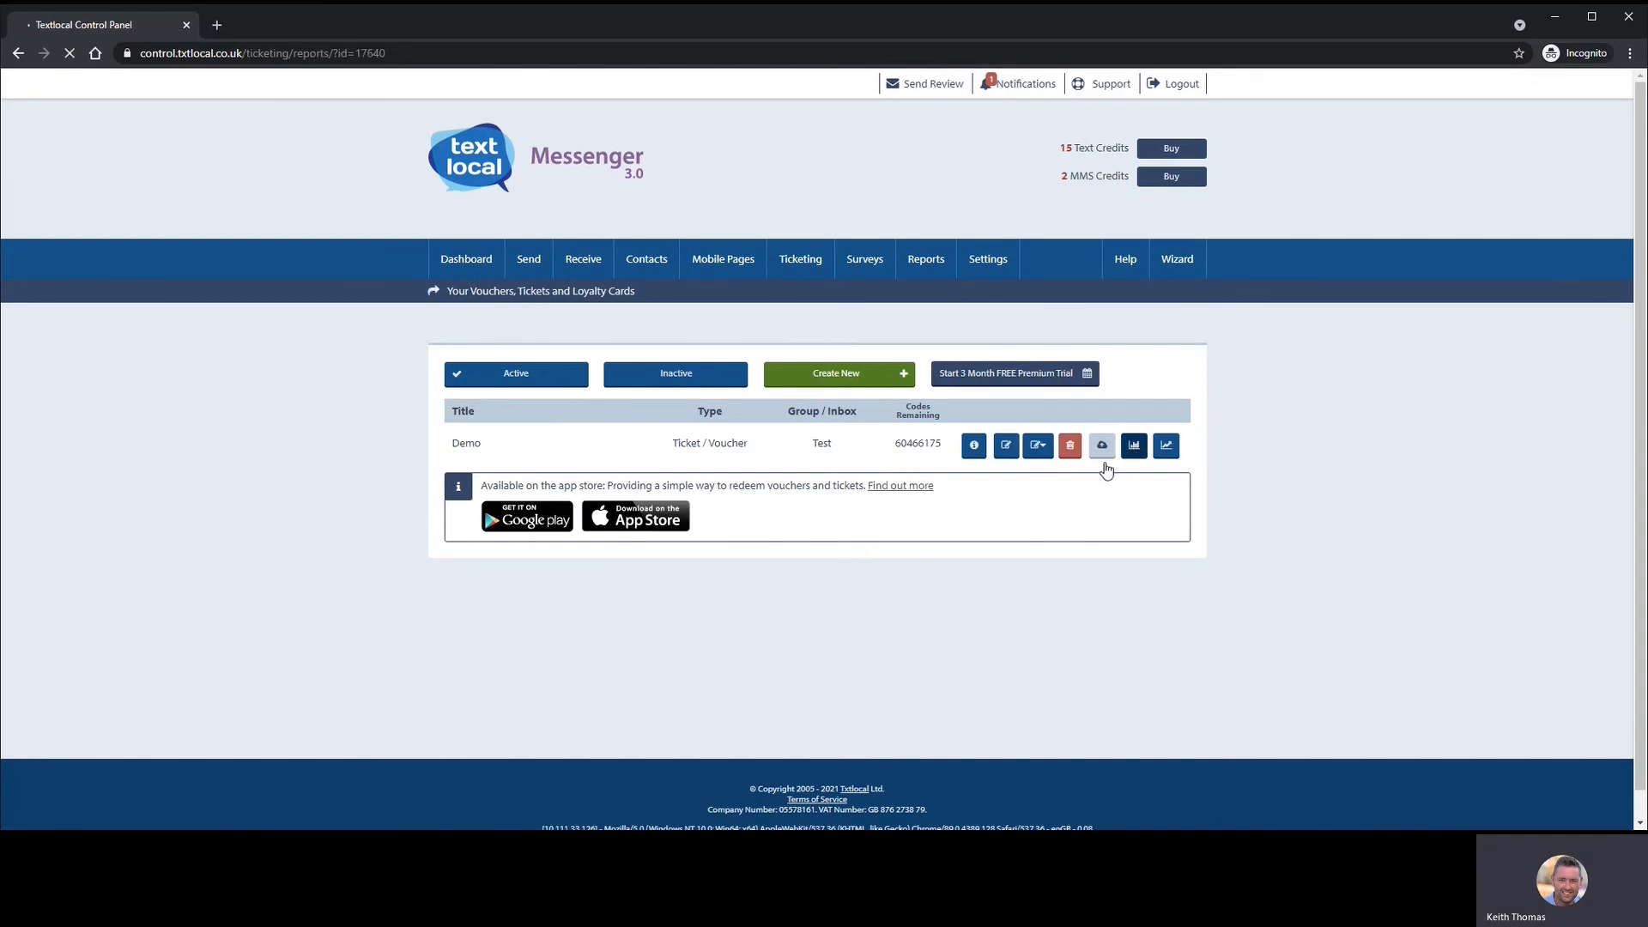